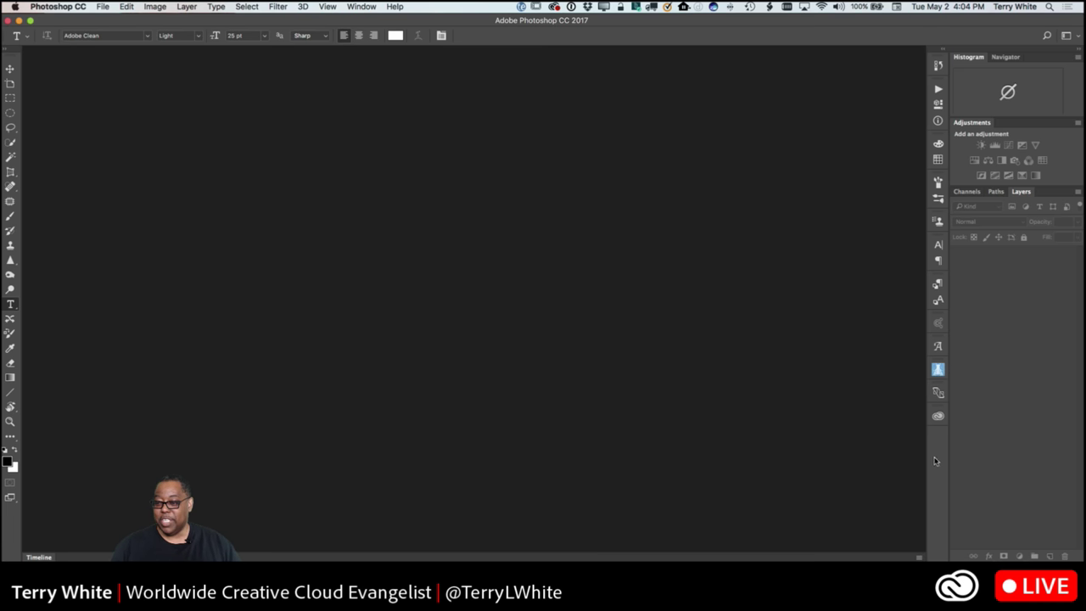
# - Open the Liquify Sweater image from the Liquify library
pyautogui.click(937, 415)
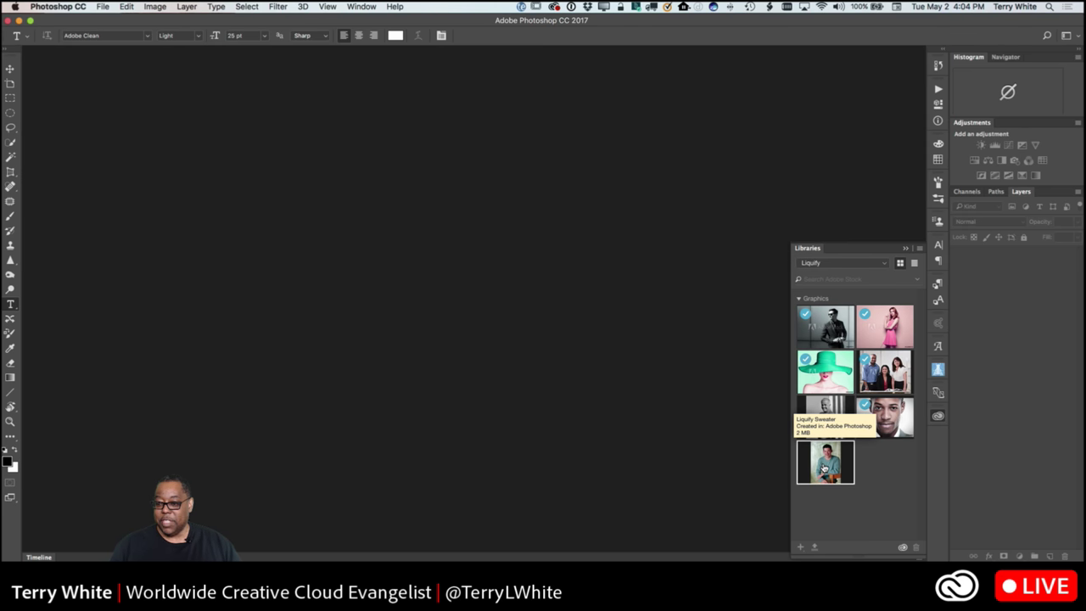
pyautogui.doubleClick(823, 468)
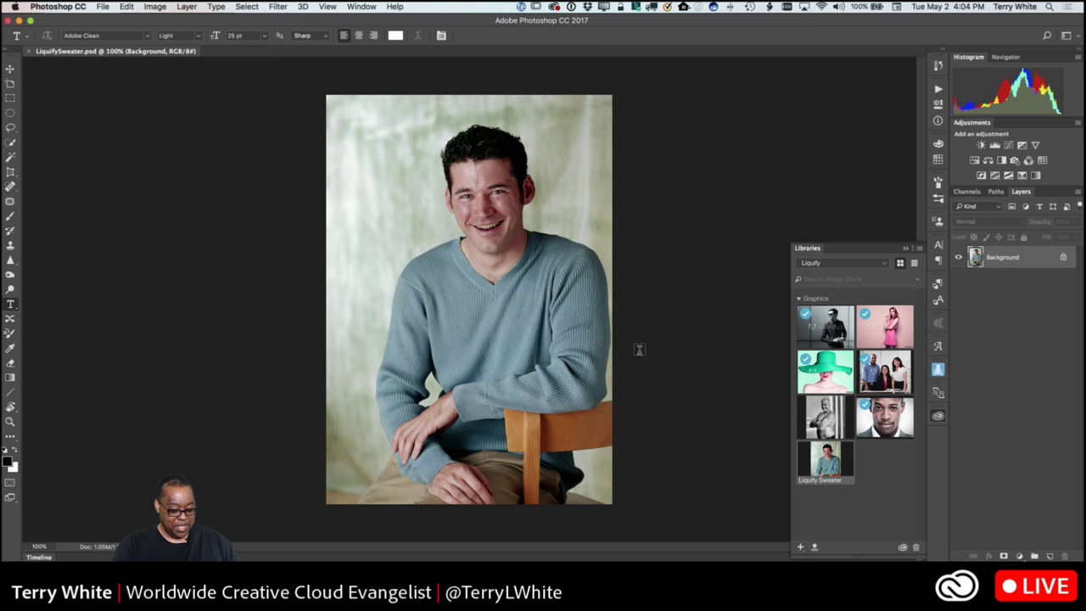
pyautogui.scroll(2, 639, 350)
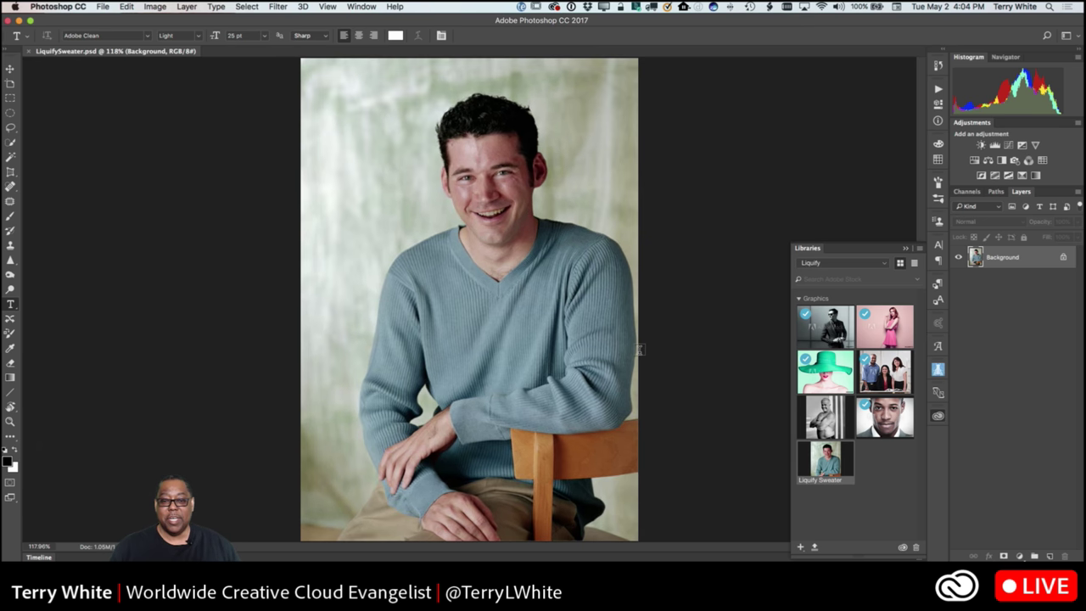
# - Convert the background layer for smart filters and open it in the Liquify filter
pyautogui.click(11, 70)
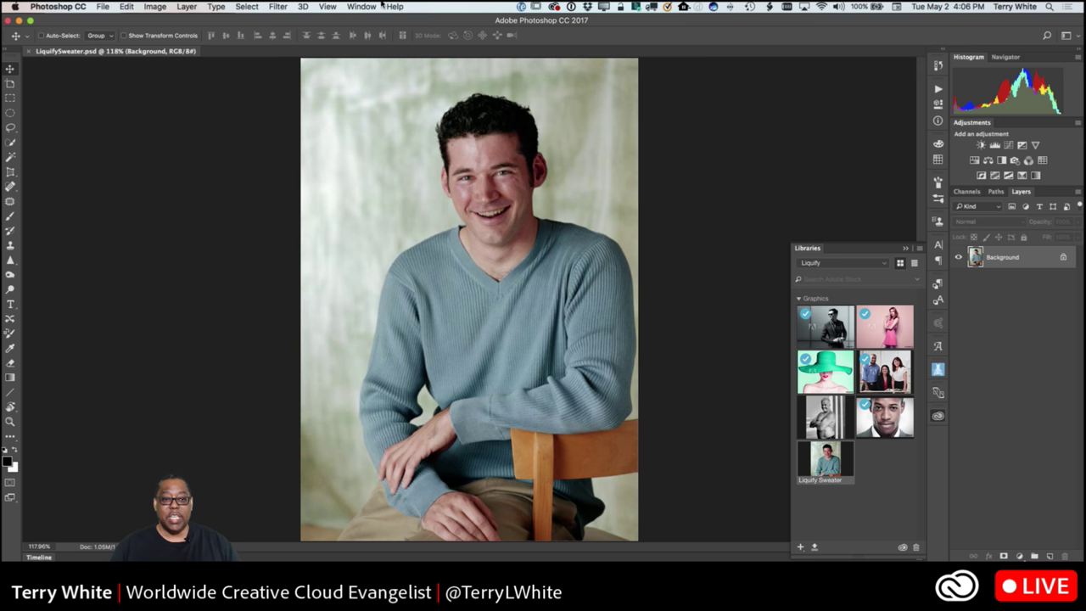
pyautogui.click(280, 7)
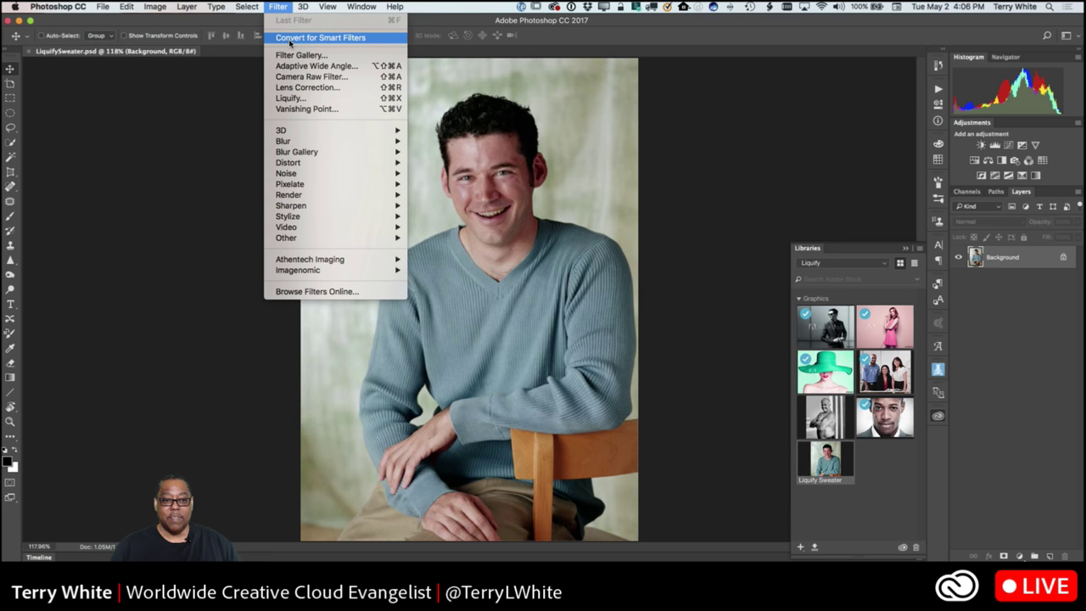
pyautogui.click(289, 39)
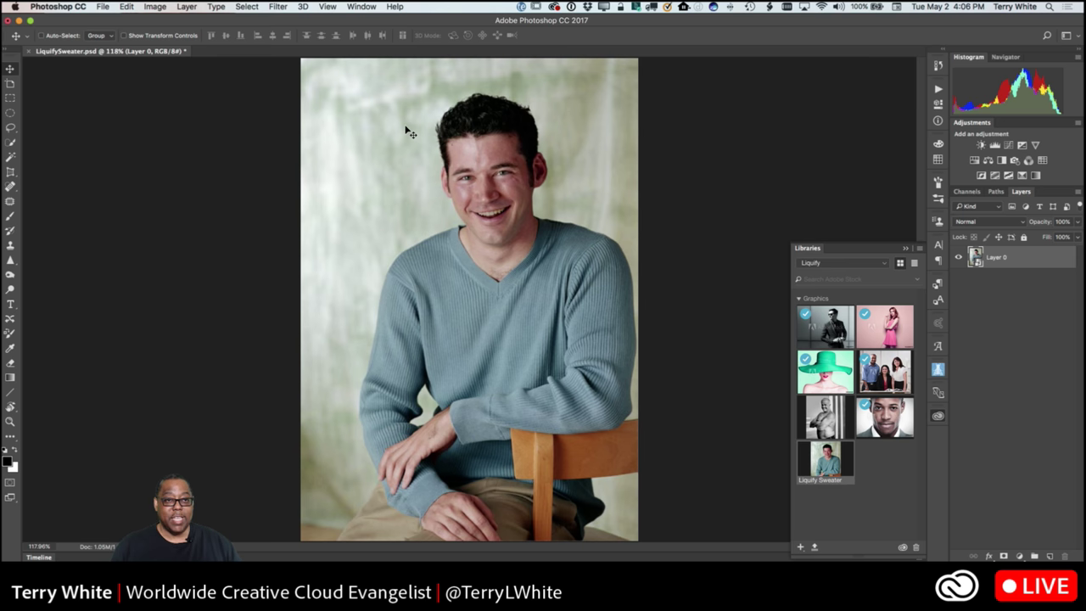
pyautogui.click(278, 7)
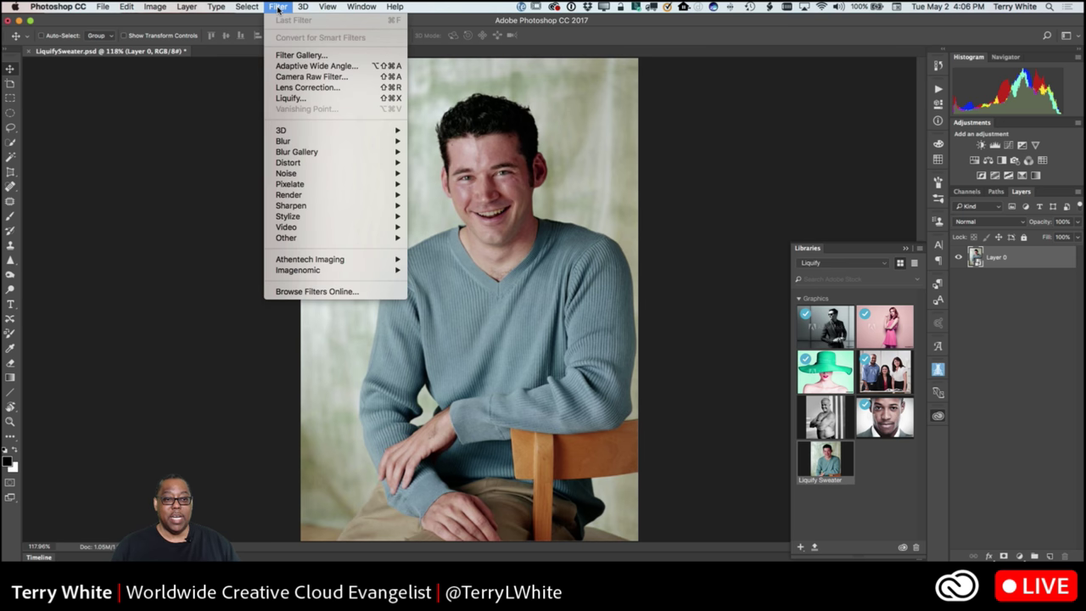
pyautogui.click(290, 98)
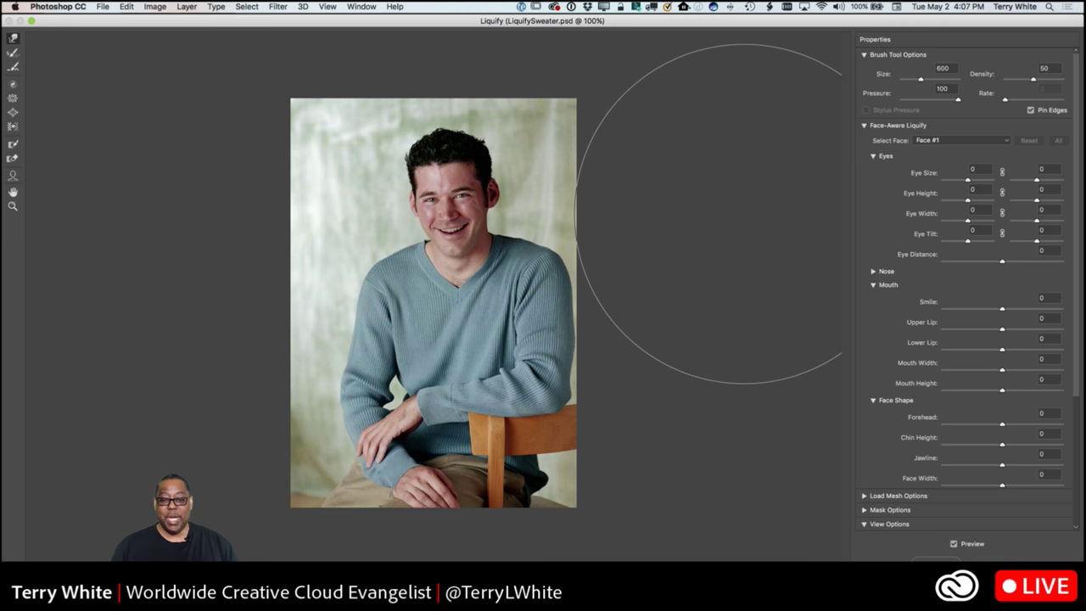
# - Set the Forward Warp brush size to 40 and push in the sweater bulge behind the chair, with the Face-Aware Liquify options collapsed
pyautogui.click(864, 125)
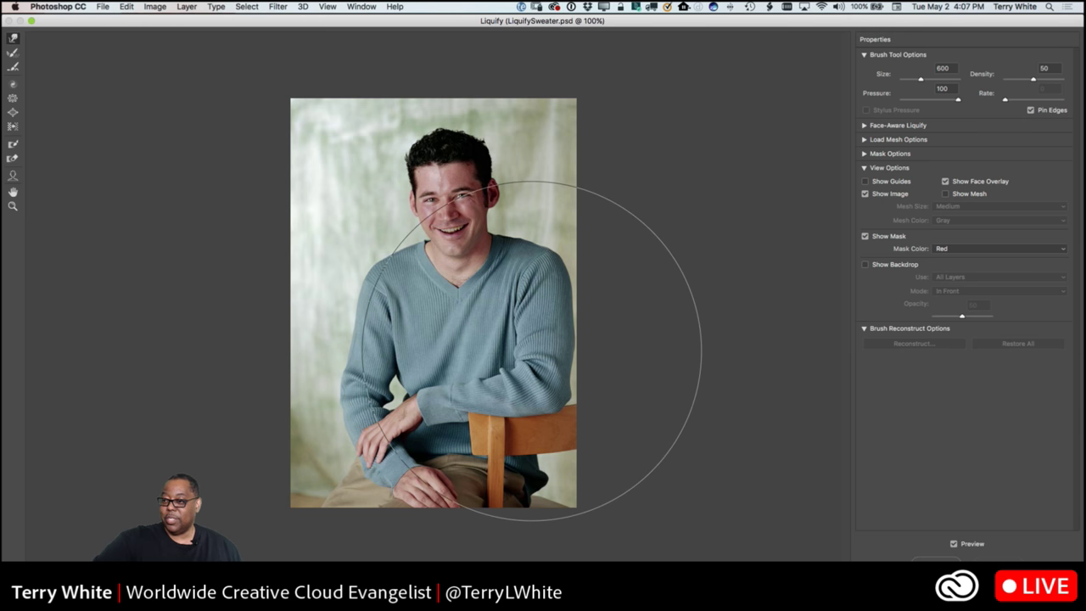
pyautogui.press('[')
pyautogui.press('[')
pyautogui.press('[')
pyautogui.press('[')
pyautogui.press('[')
pyautogui.press('[')
pyautogui.press('[')
pyautogui.press('[')
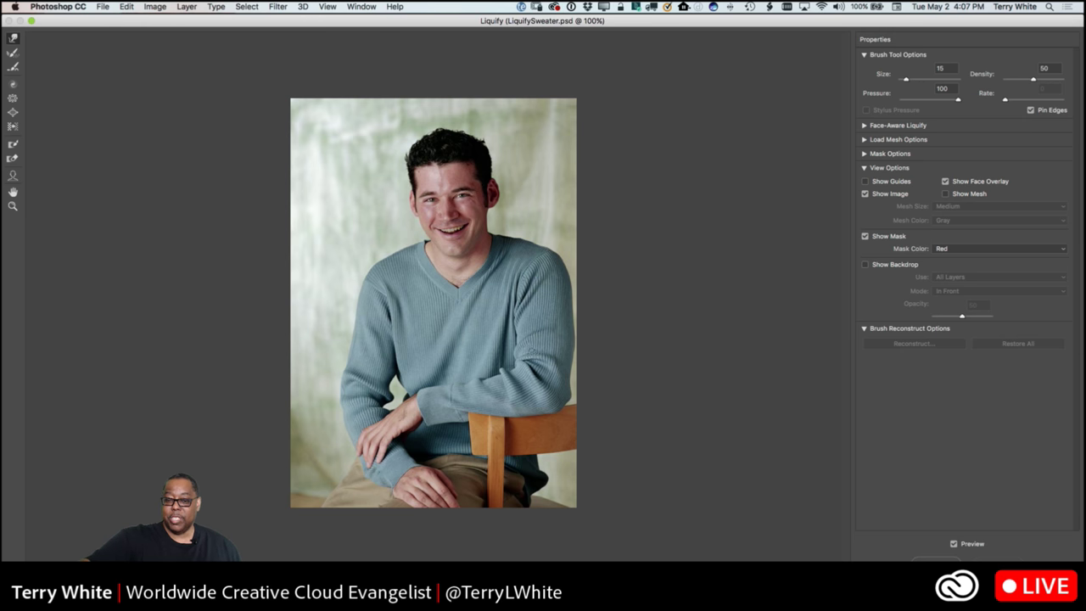
pyautogui.press(']')
pyautogui.press(']')
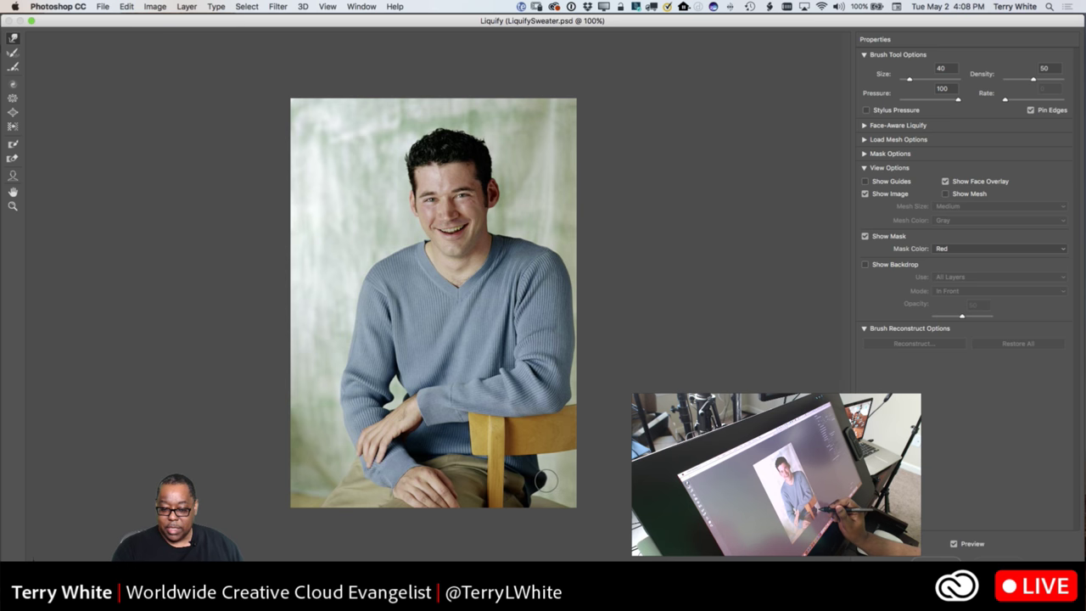
pyautogui.moveTo(545, 480); pyautogui.dragTo(548, 479)
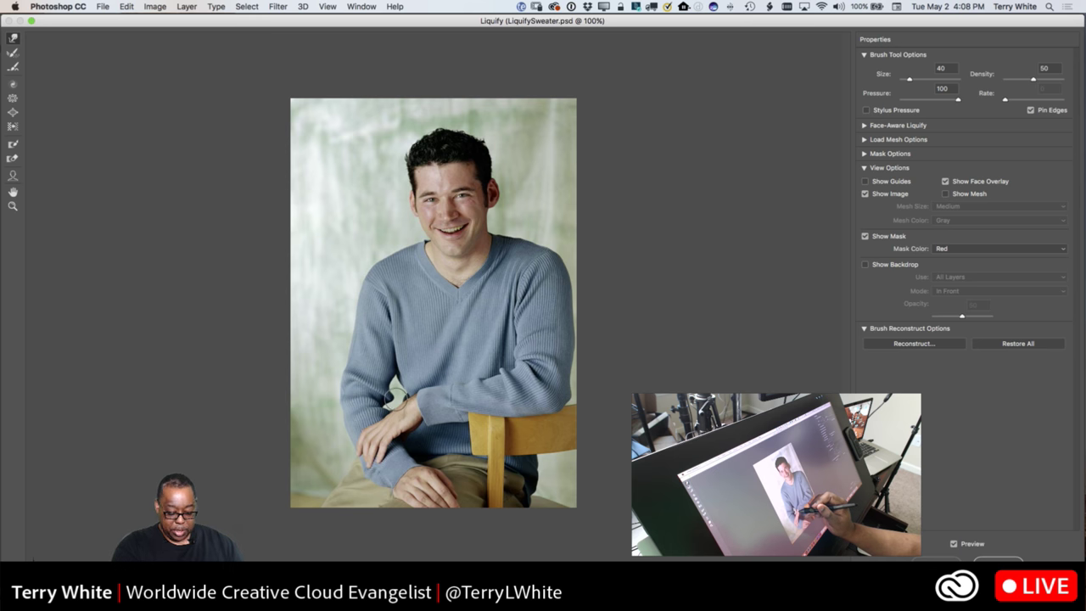
# - Close the background gap inside the bent elbow with a size 25 brush, and set the brush size to 35
pyautogui.press('[')
pyautogui.press('[')
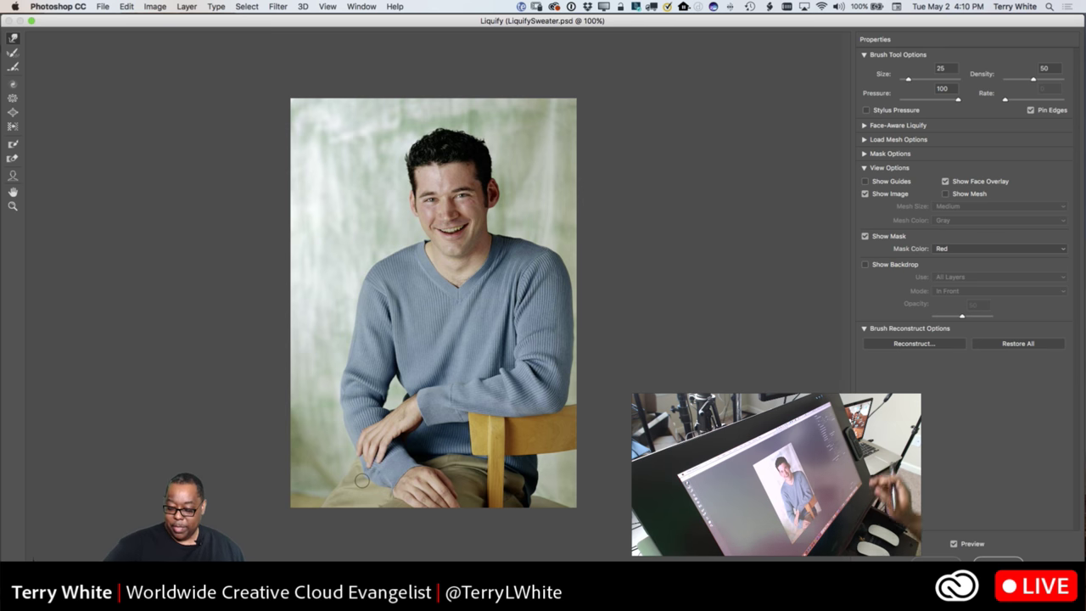
pyautogui.press(']')
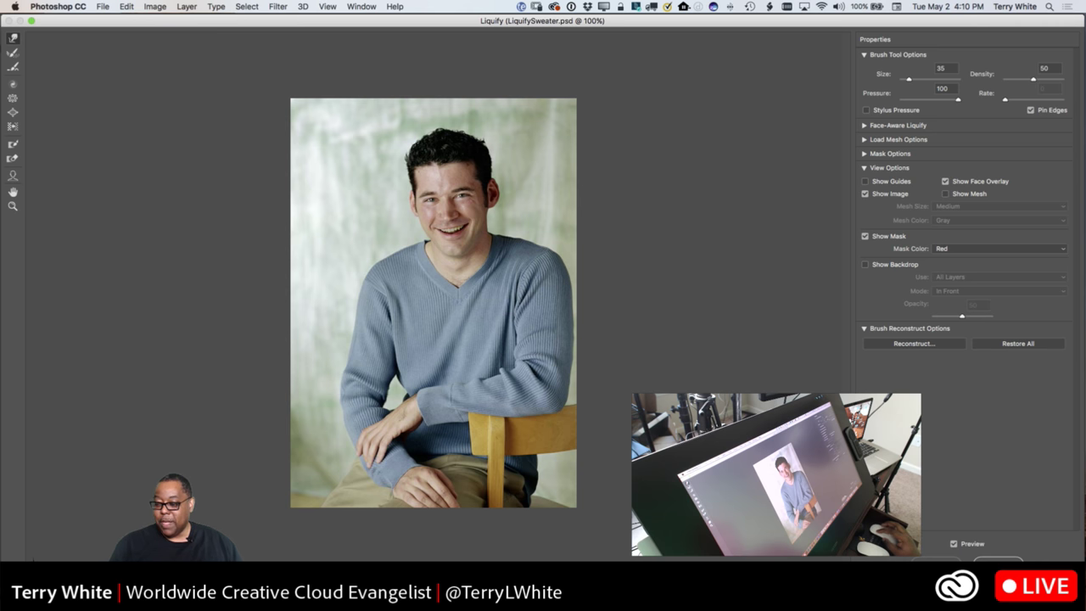
# - Compare the sweater with and without the preview, and apply the Liquify changes
pyautogui.click(954, 544)
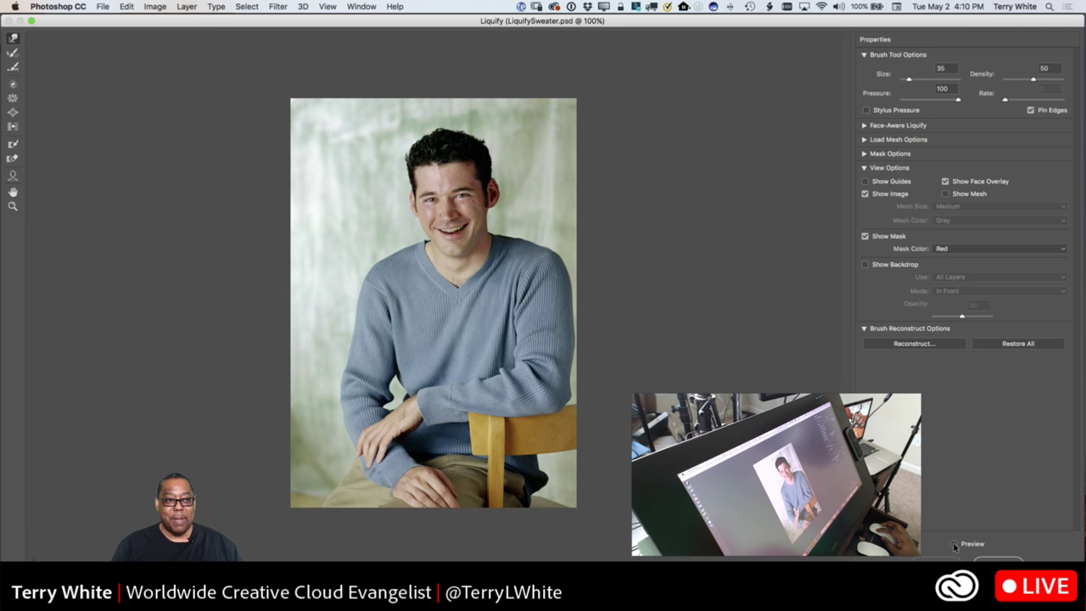
pyautogui.click(954, 543)
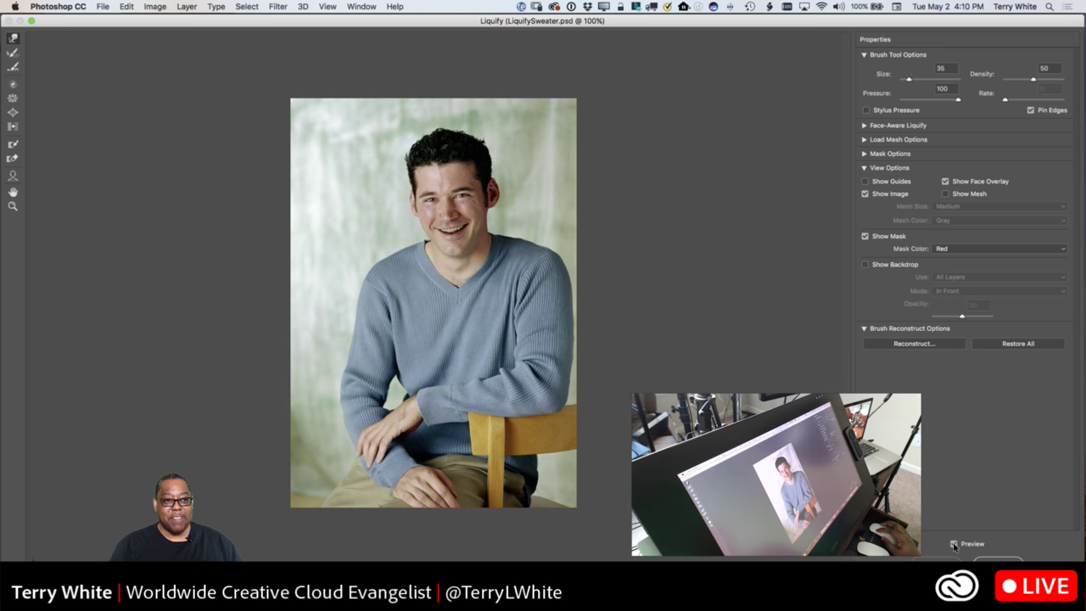
pyautogui.click(954, 544)
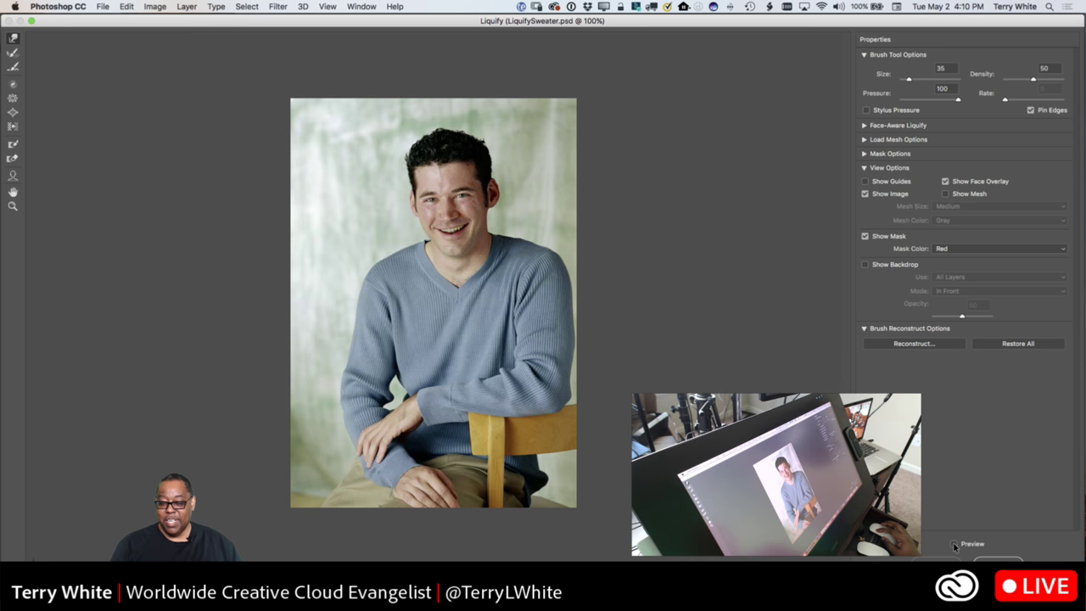
pyautogui.click(997, 559)
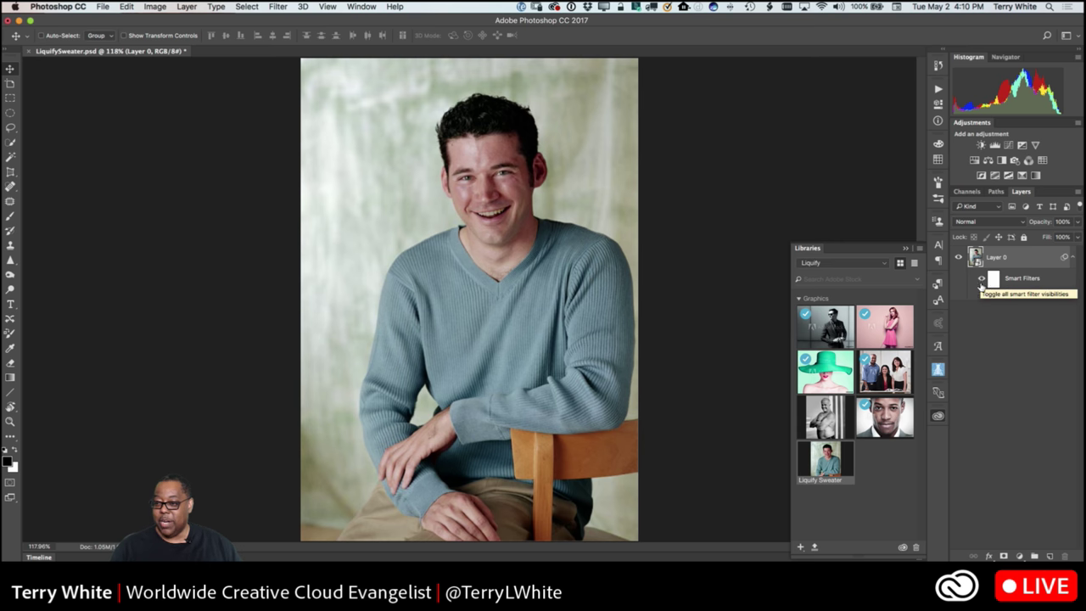
# - Compare the image with its smart filters hidden and shown, and reopen the Liquify smart filter to review its edits
pyautogui.click(981, 280)
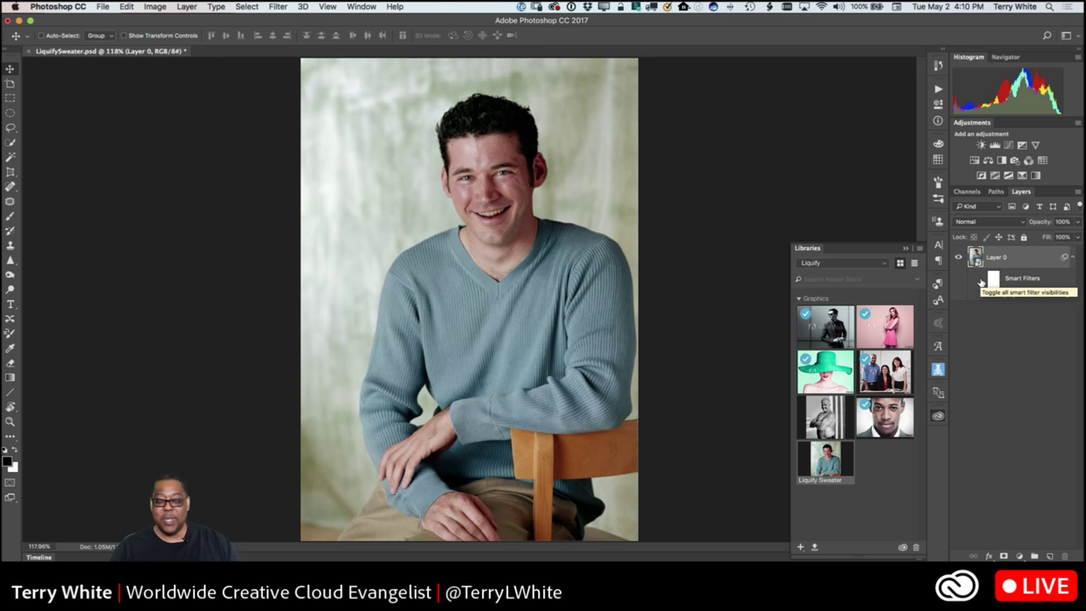
pyautogui.click(981, 282)
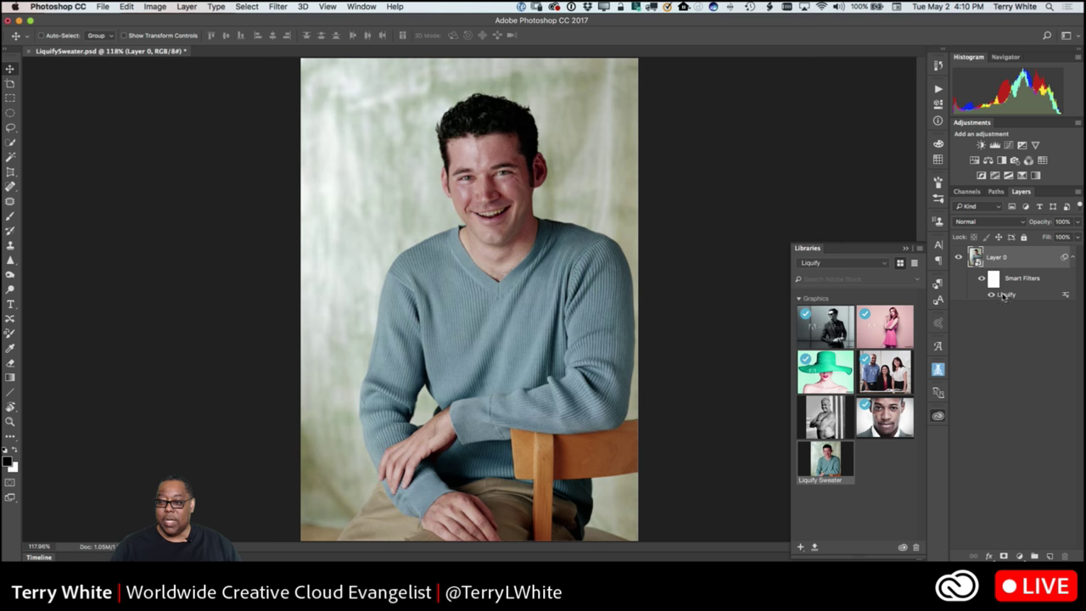
pyautogui.doubleClick(1004, 297)
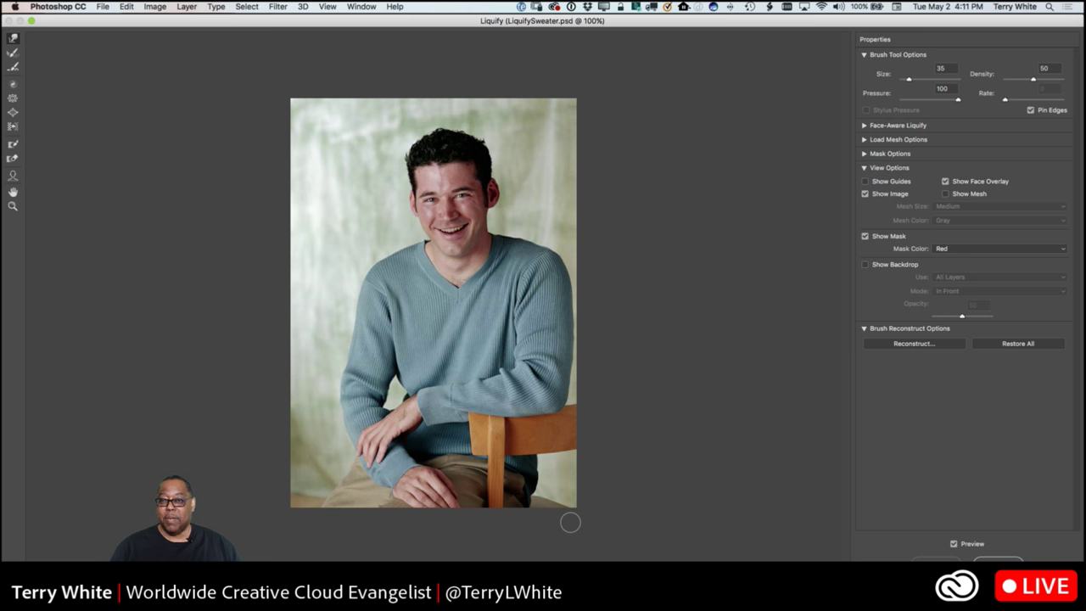
pyautogui.press('Return')
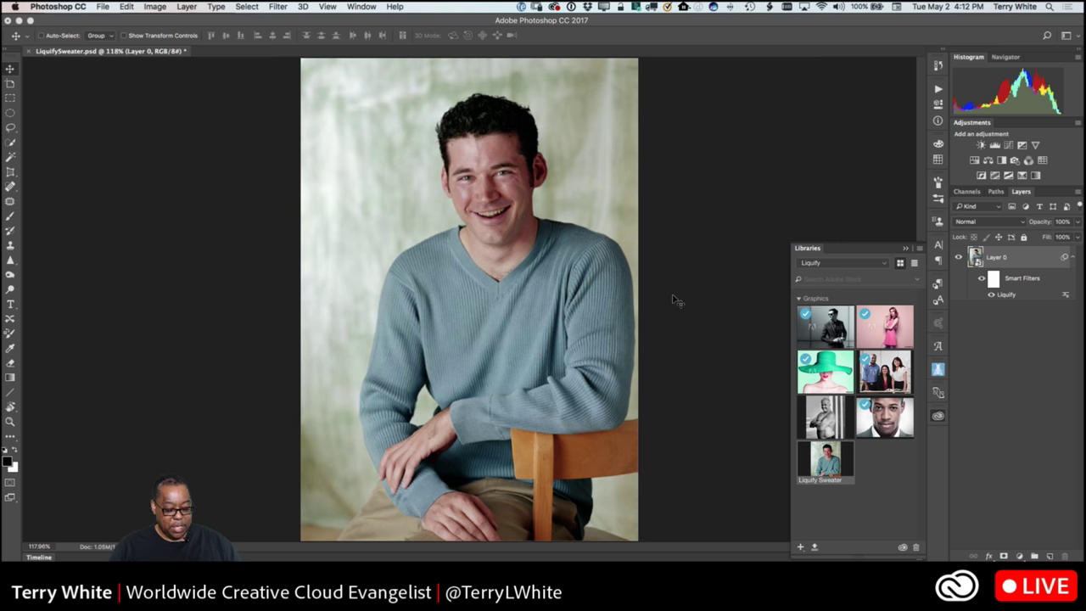
# - Close LiquifySweater.psd without saving and open the library image of the woman wearing a hat
pyautogui.press('super+w')
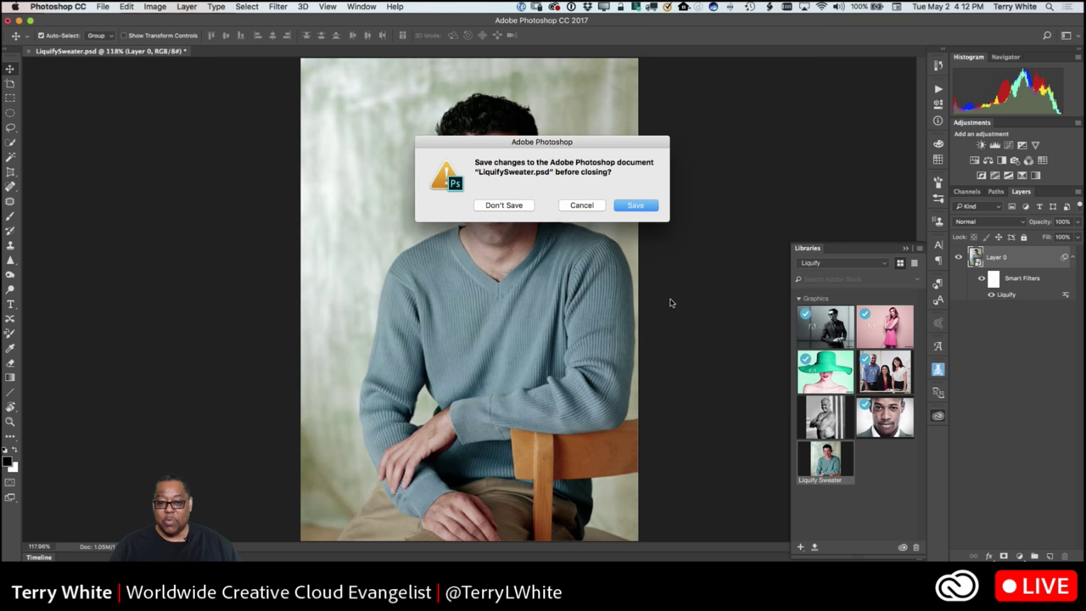
pyautogui.click(507, 205)
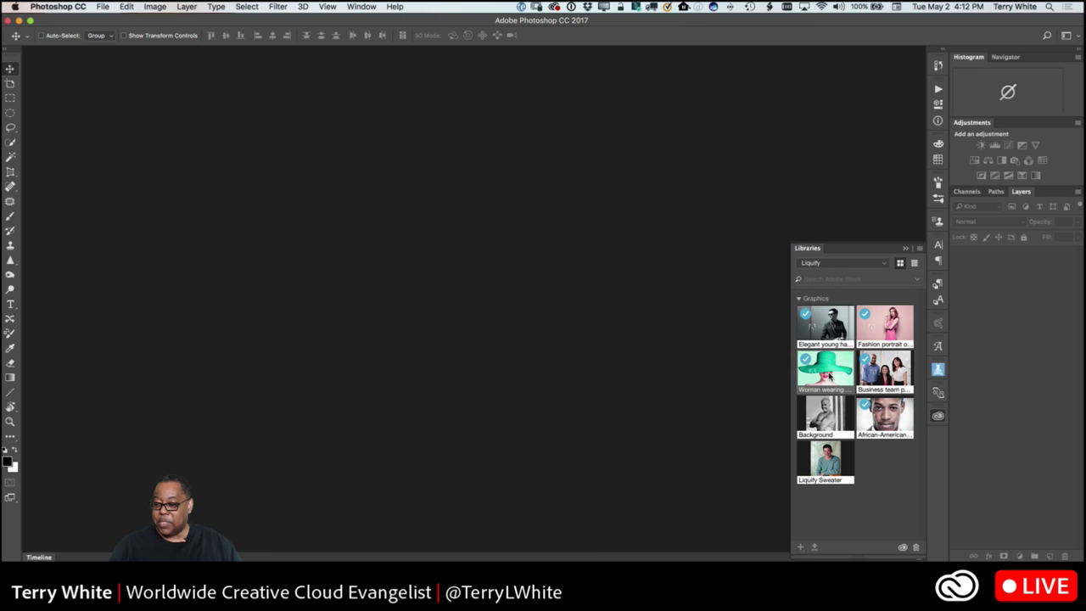
pyautogui.doubleClick(831, 376)
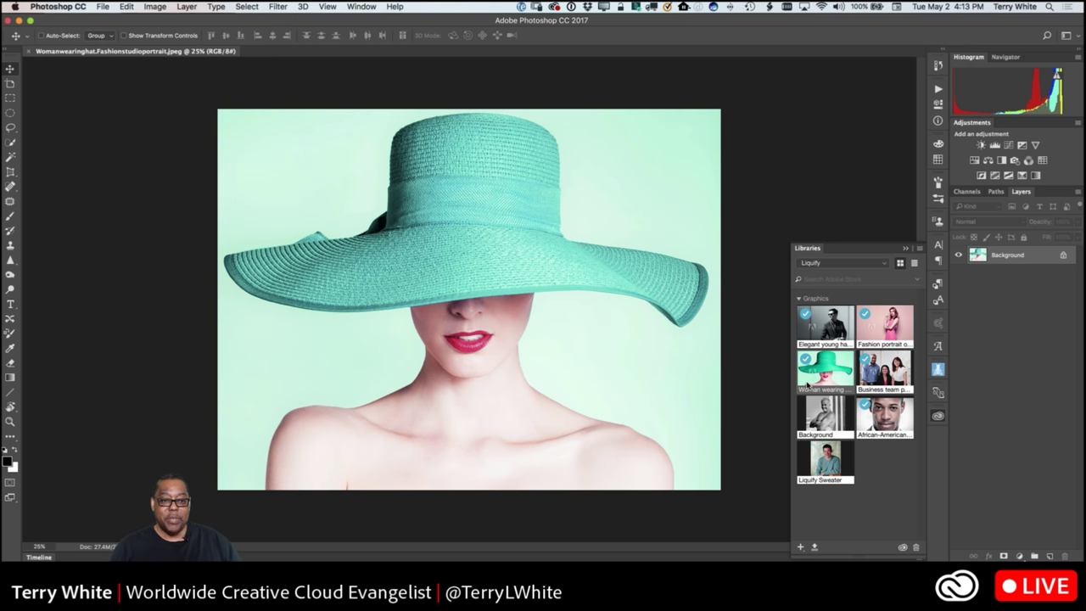
pyautogui.press('super+equal')
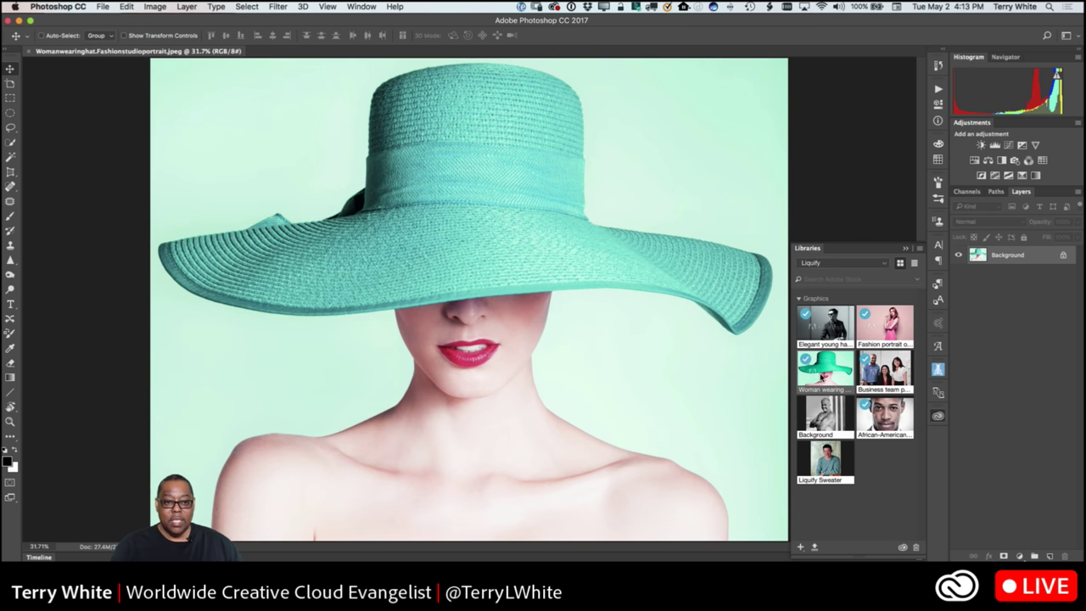
# - Convert the hat portrait's background layer for smart filters and open it in the Liquify filter
pyautogui.click(279, 7)
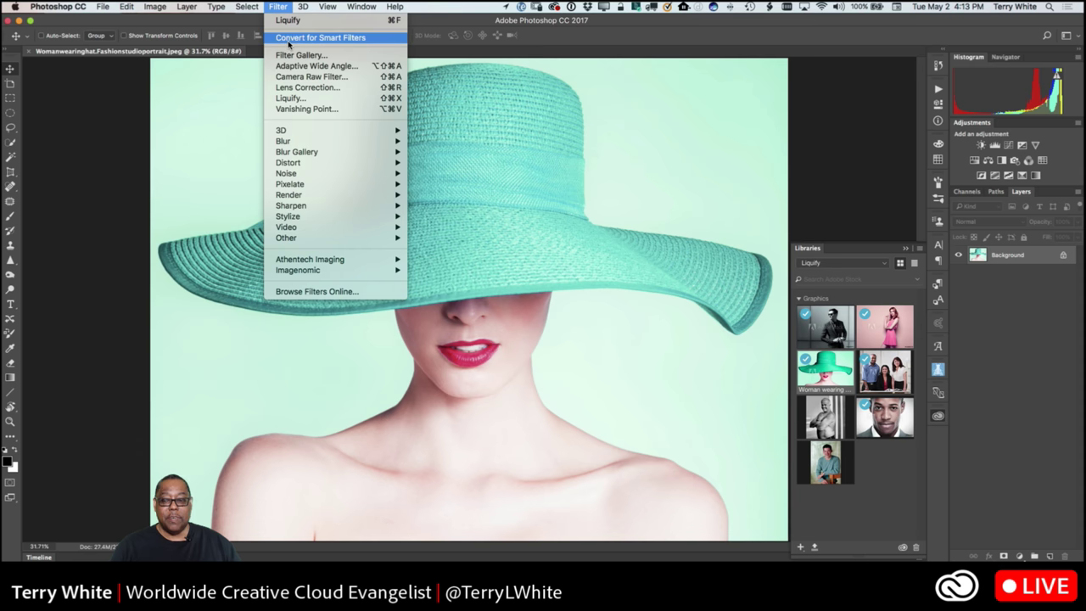
pyautogui.click(321, 38)
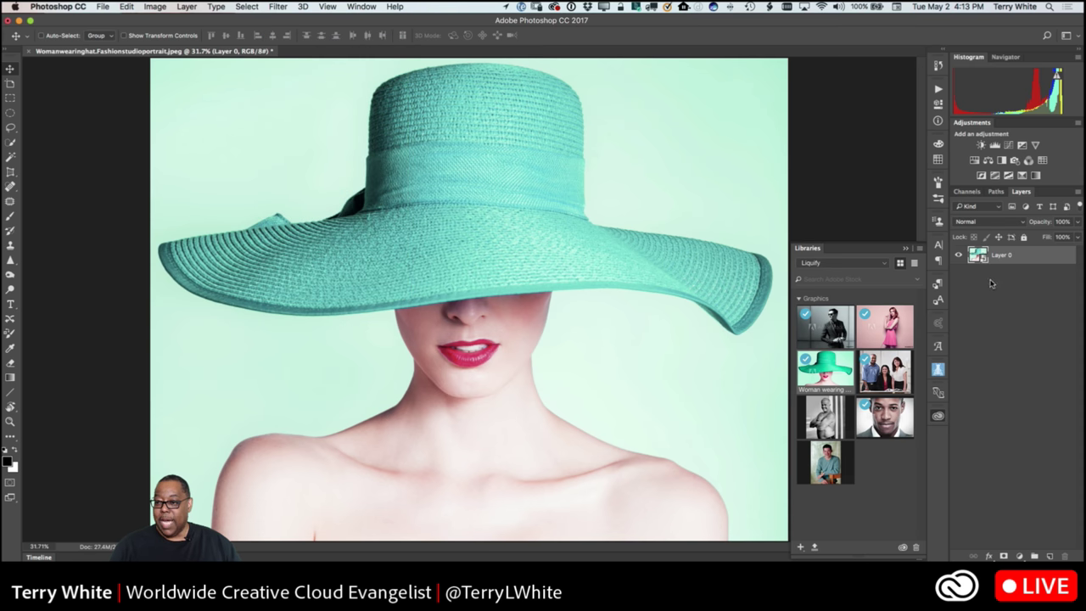
pyautogui.click(278, 8)
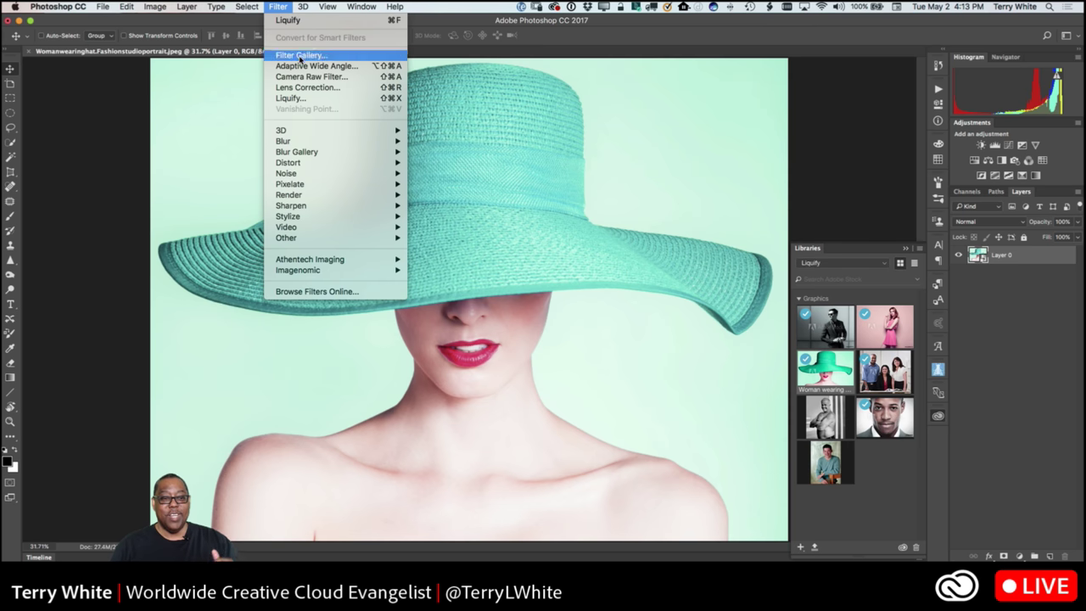
pyautogui.click(293, 99)
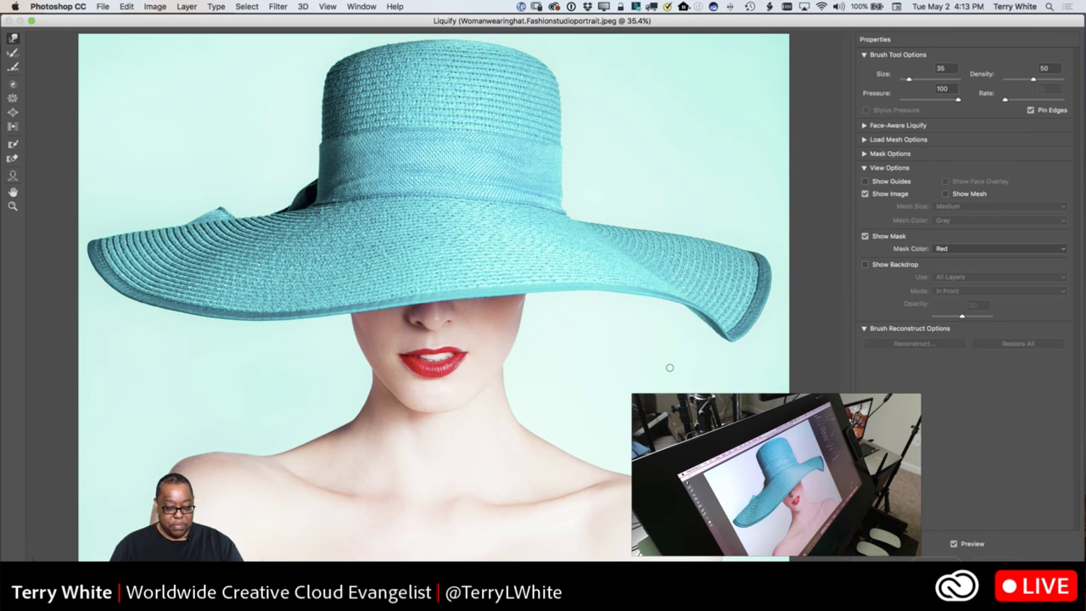
# - Set the Forward Warp brush size to 700 and push up the drooping right end of the hat brim
pyautogui.press(']')
pyautogui.press(']')
pyautogui.press(']')
pyautogui.press(']')
pyautogui.press(']')
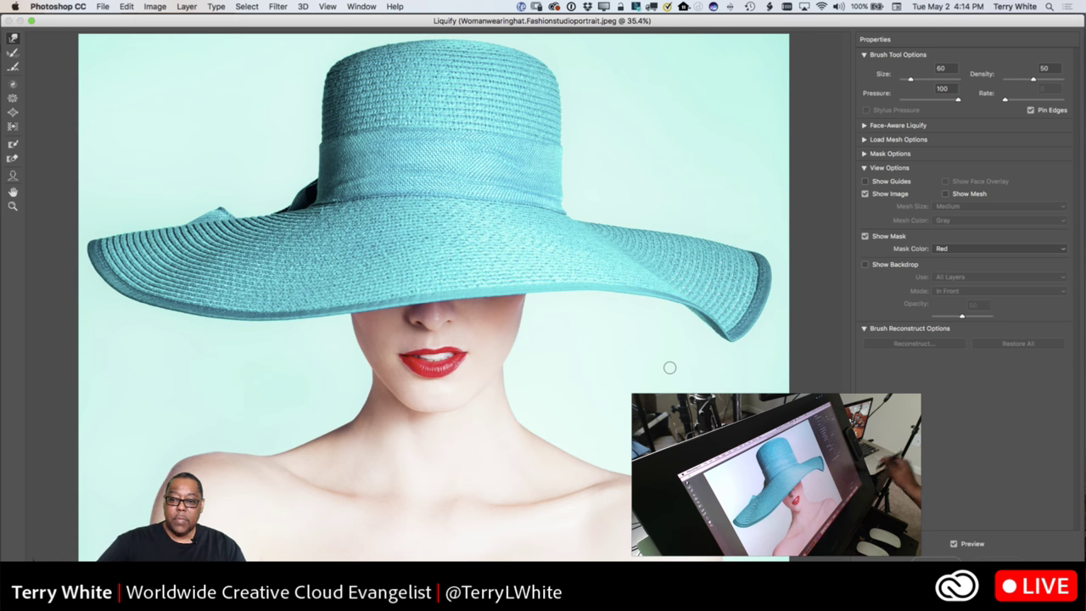
pyautogui.press(']')
pyautogui.press(']')
pyautogui.press(']')
pyautogui.press(']')
pyautogui.press(']')
pyautogui.press(']')
pyautogui.press(']')
pyautogui.press(']')
pyautogui.press(']')
pyautogui.press(']')
pyautogui.press(']')
pyautogui.press(']')
pyautogui.press(']')
pyautogui.press(']')
pyautogui.press(']')
pyautogui.press(']')
pyautogui.press(']')
pyautogui.press(']')
pyautogui.press(']')
pyautogui.press(']')
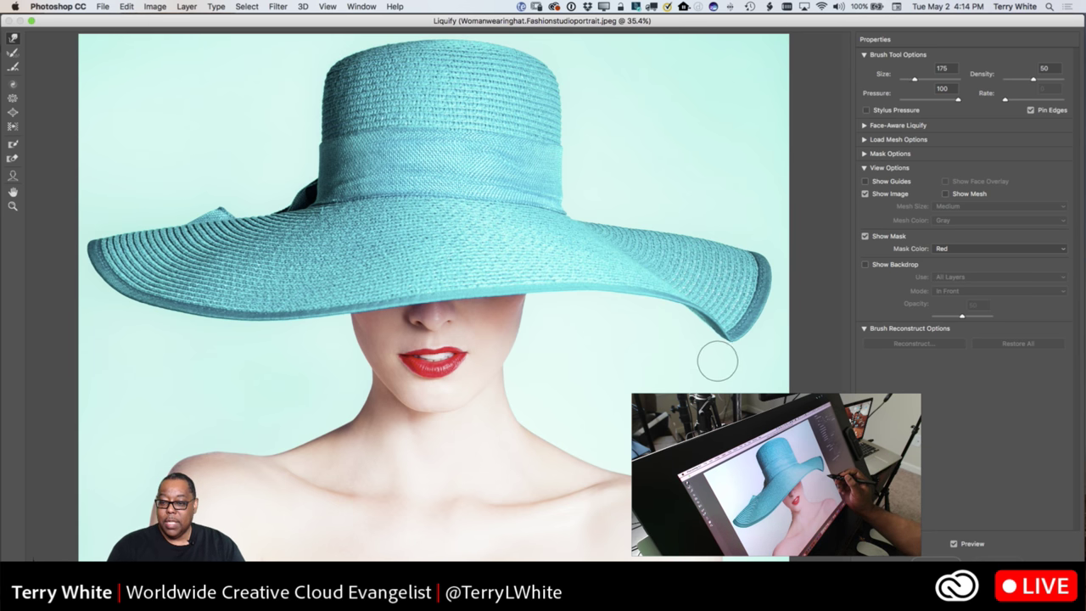
pyautogui.press(']')
pyautogui.press(']')
pyautogui.press(']')
pyautogui.press(']')
pyautogui.press(']')
pyautogui.press(']')
pyautogui.press(']')
pyautogui.press(']')
pyautogui.press(']')
pyautogui.press(']')
pyautogui.press(']')
pyautogui.press(']')
pyautogui.press(']')
pyautogui.press(']')
pyautogui.press(']')
pyautogui.press(']')
pyautogui.press(']')
pyautogui.press(']')
pyautogui.press(']')
pyautogui.press(']')
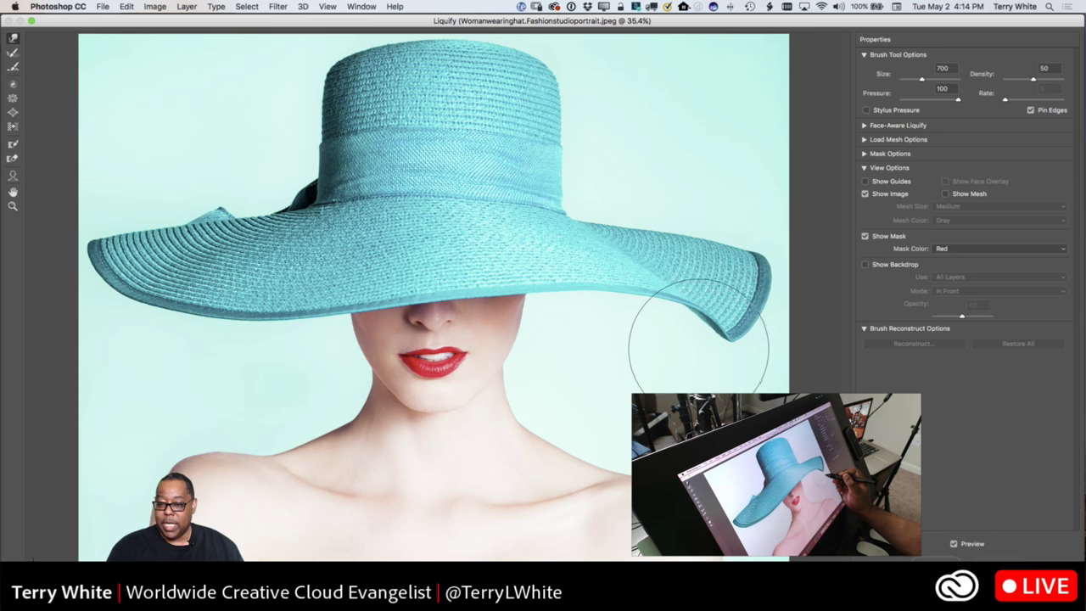
pyautogui.moveTo(699, 333)
pyautogui.mouseDown()
pyautogui.moveTo(710, 342)
pyautogui.moveTo(739, 327)
pyautogui.moveTo(727, 338)
pyautogui.mouseUp()
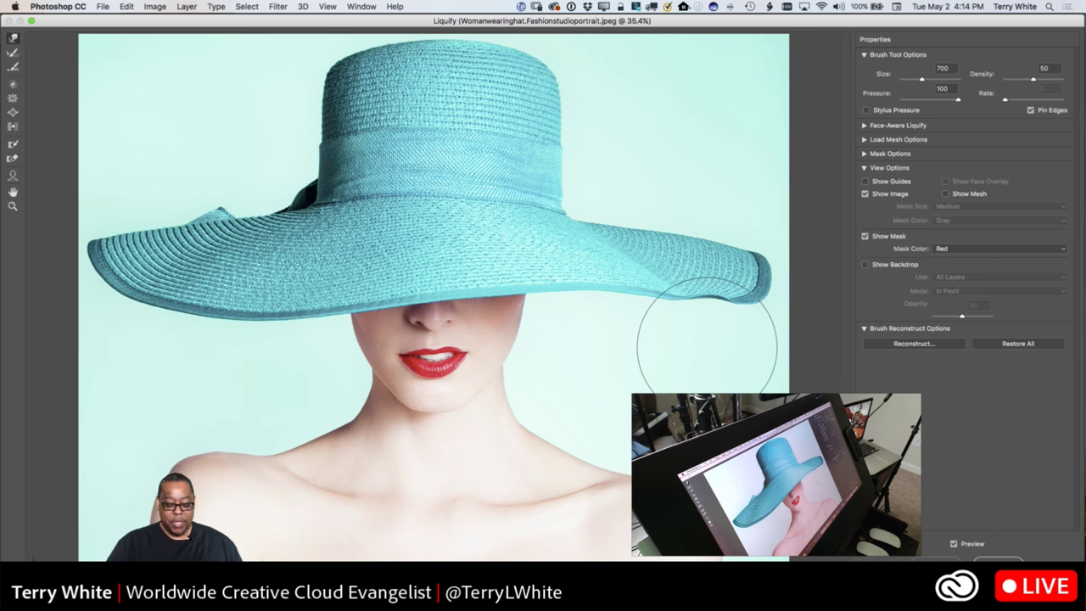
# - Set the Forward Warp brush size to 400 and nudge up the underside of the hat brim's right end
pyautogui.press('[')
pyautogui.press('[')
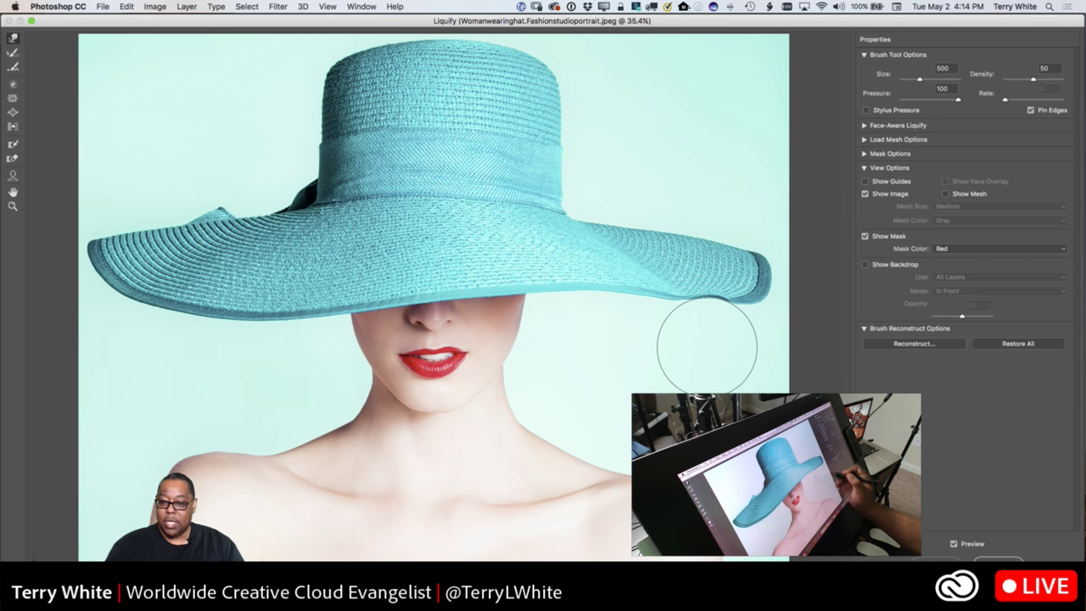
pyautogui.press('[')
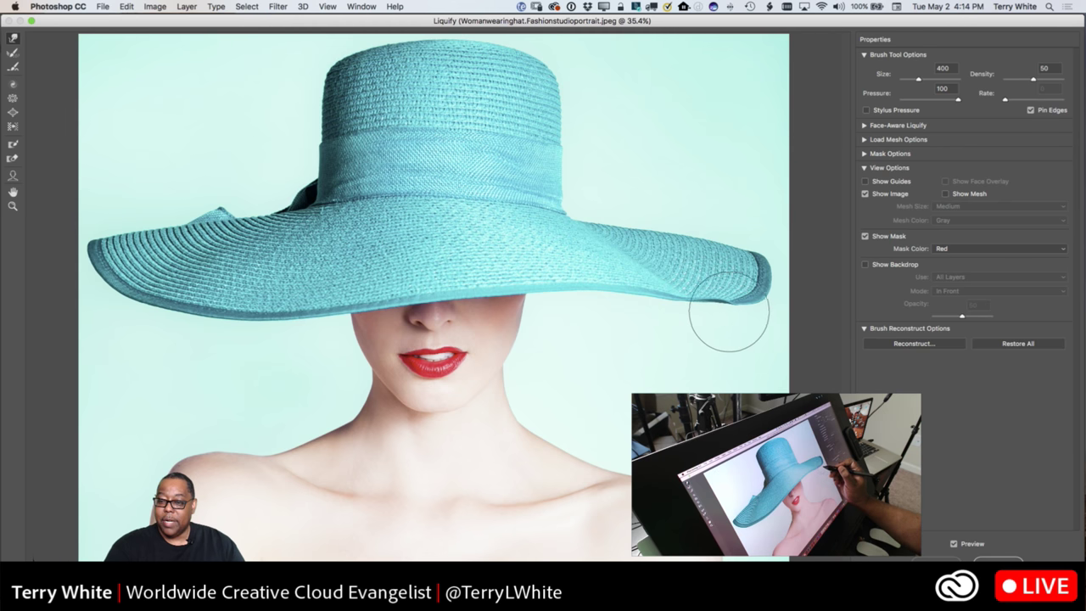
pyautogui.moveTo(729, 313); pyautogui.dragTo(730, 303)
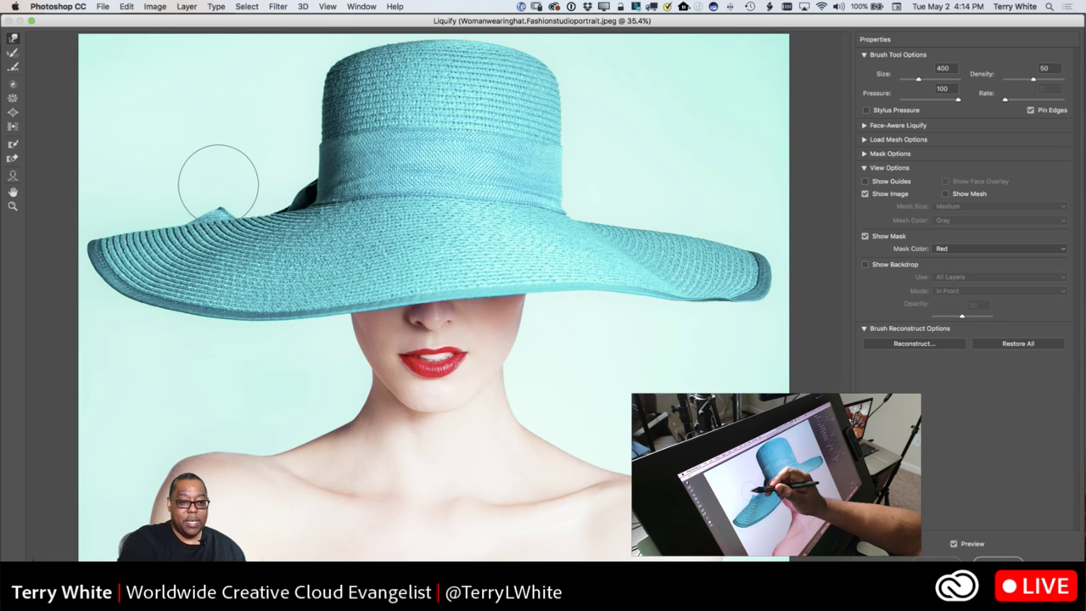
# - Try to push down the small peak on the brim's upper left edge with Forward Warp, and undo the stroke
pyautogui.moveTo(216, 179); pyautogui.dragTo(216, 189)
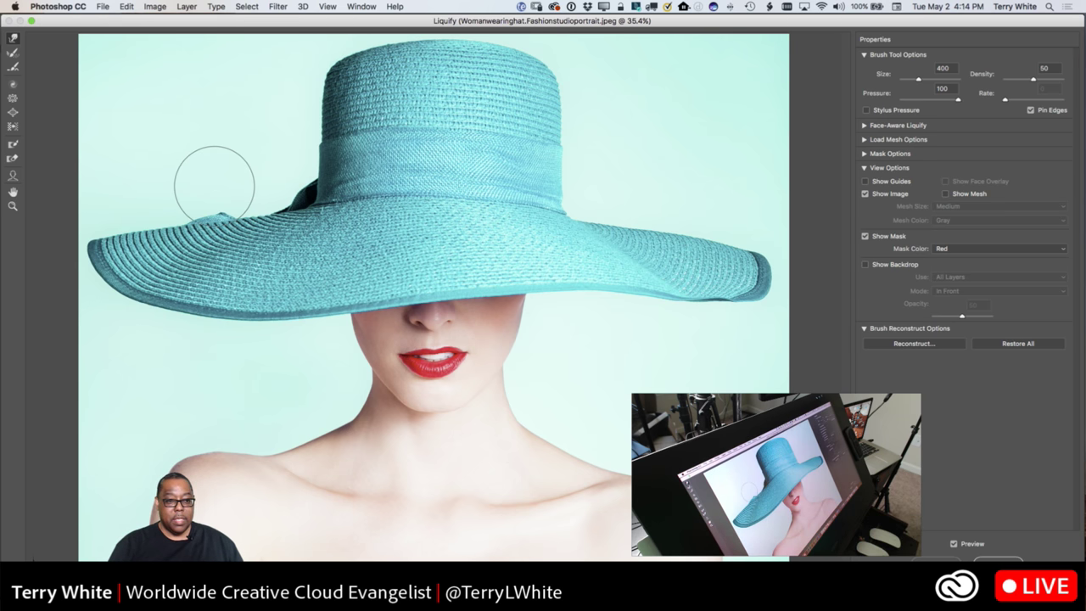
pyautogui.hotkey('ctrl', 'z')
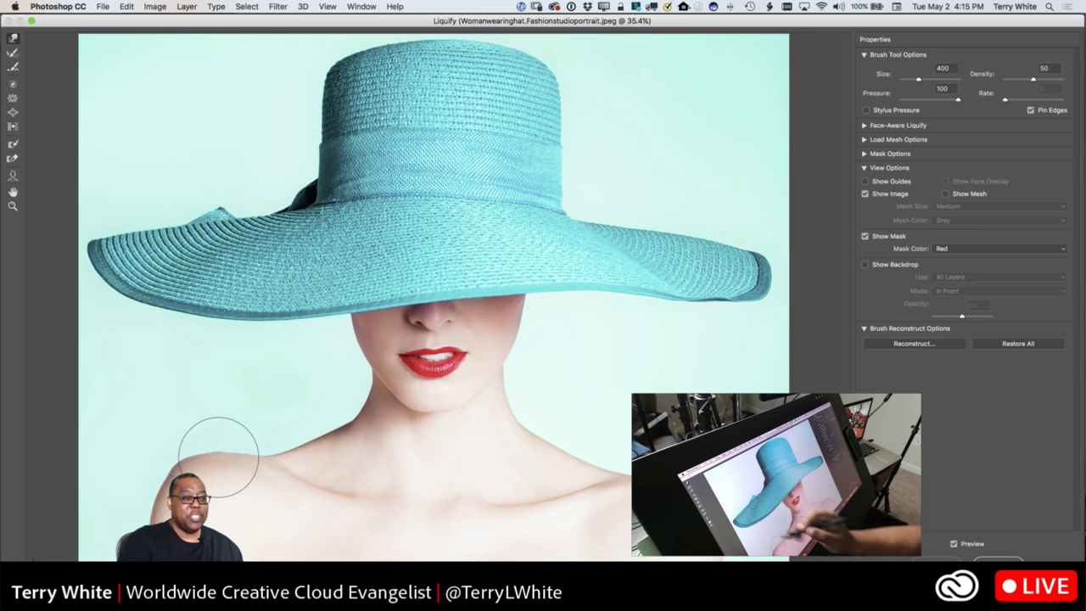
# - Switch to the Push Left tool and set its brush size to 200
pyautogui.click(19, 116)
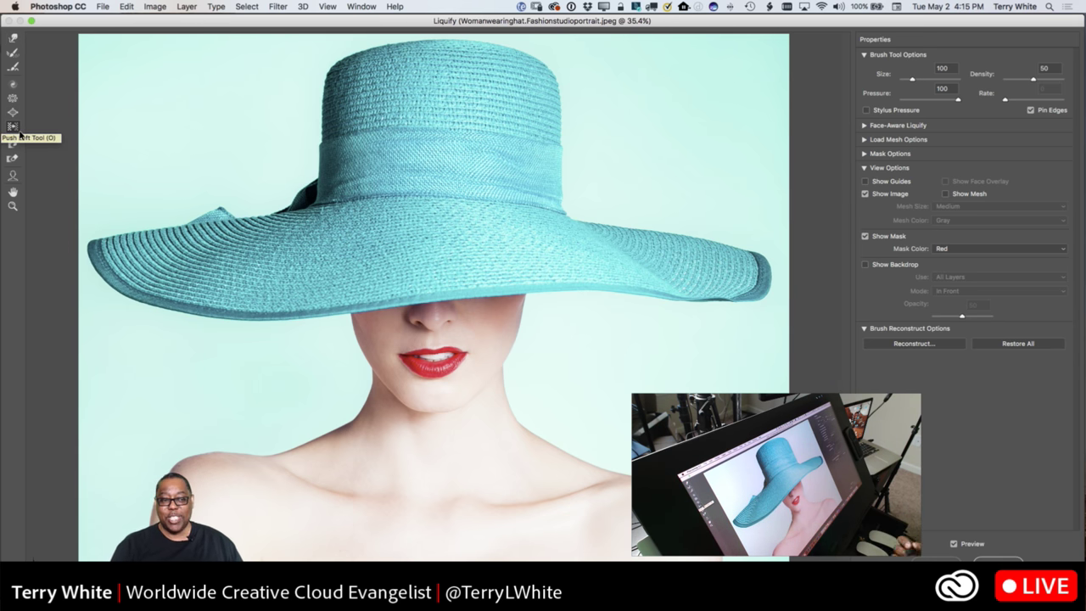
pyautogui.click(15, 127)
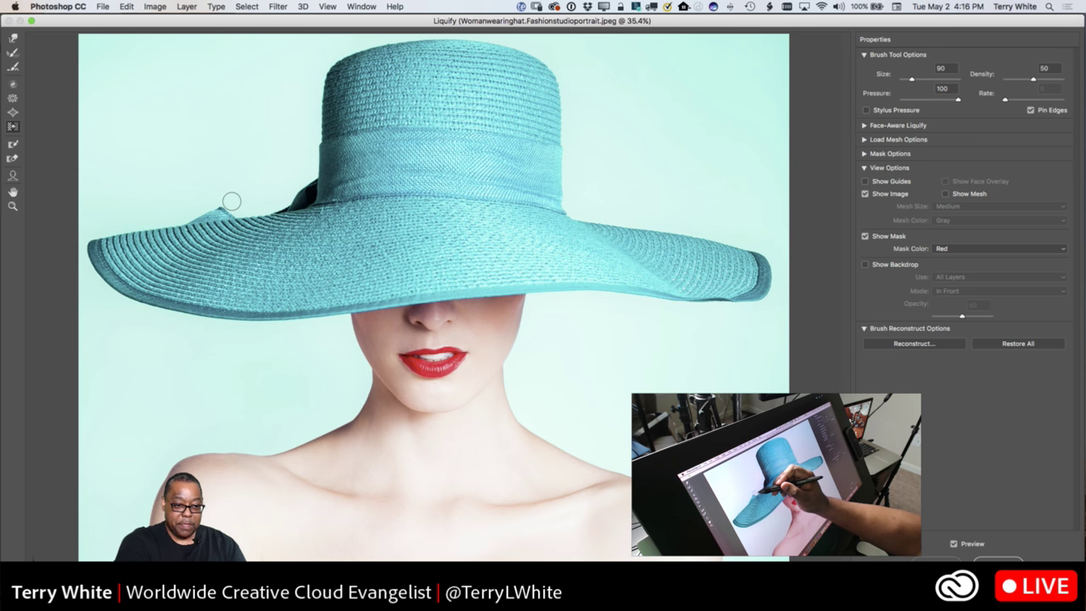
pyautogui.press(']')
pyautogui.press(']')
pyautogui.press(']')
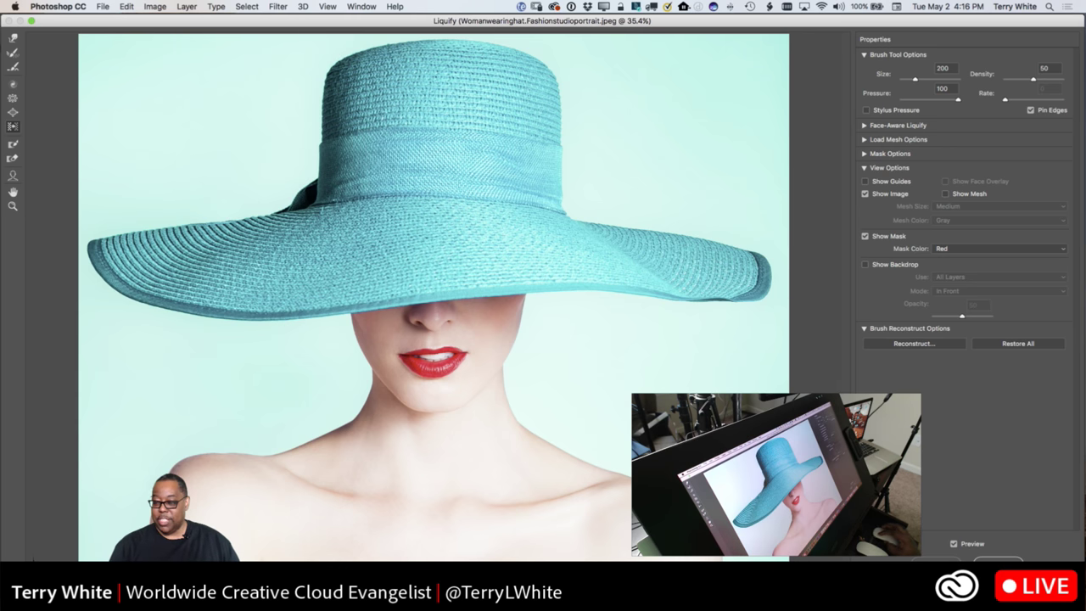
# - Compare the hat brim before and after the warp by switching the Liquify preview off and on
pyautogui.click(954, 544)
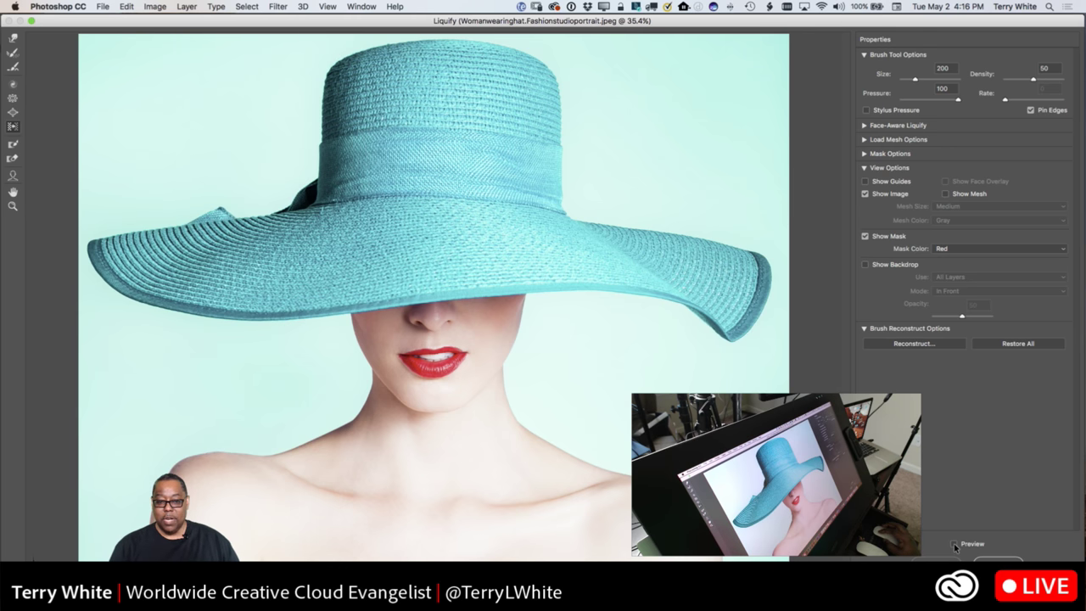
pyautogui.click(953, 544)
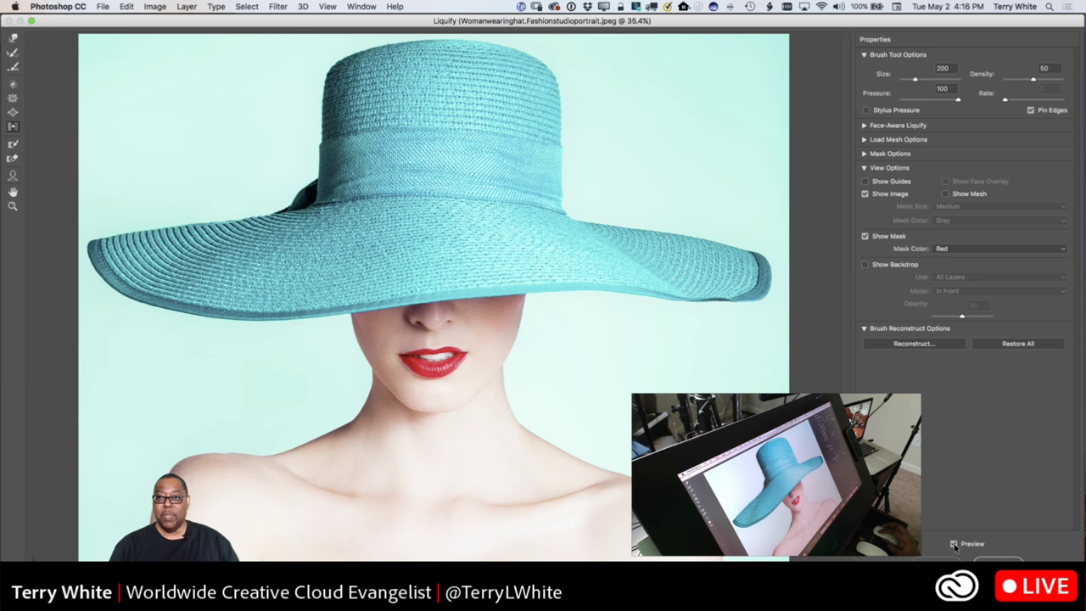
pyautogui.click(954, 544)
pyautogui.click(954, 544)
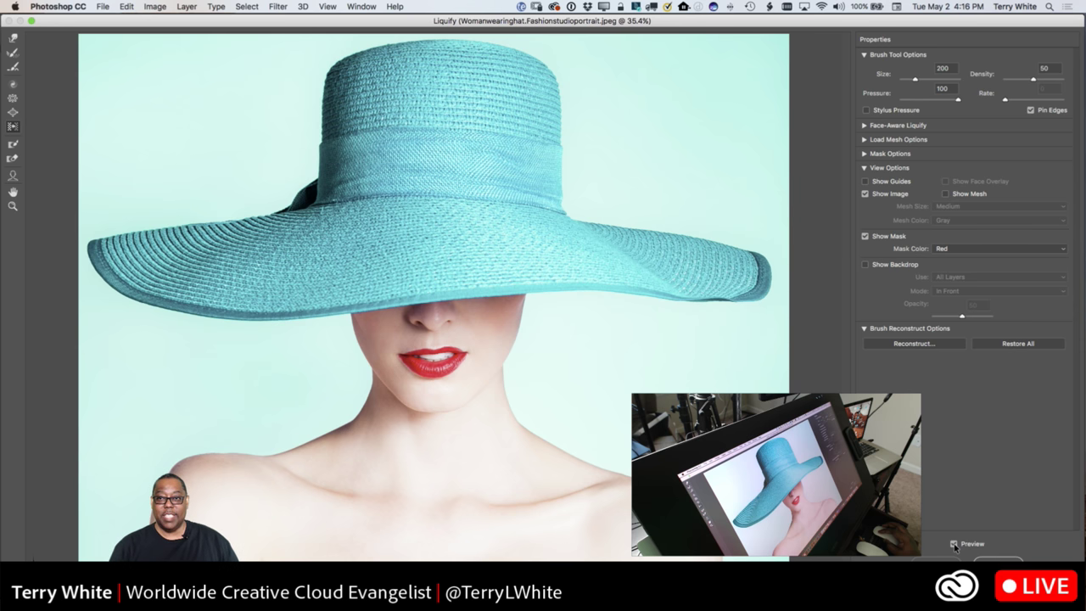
pyautogui.click(954, 544)
pyautogui.click(954, 544)
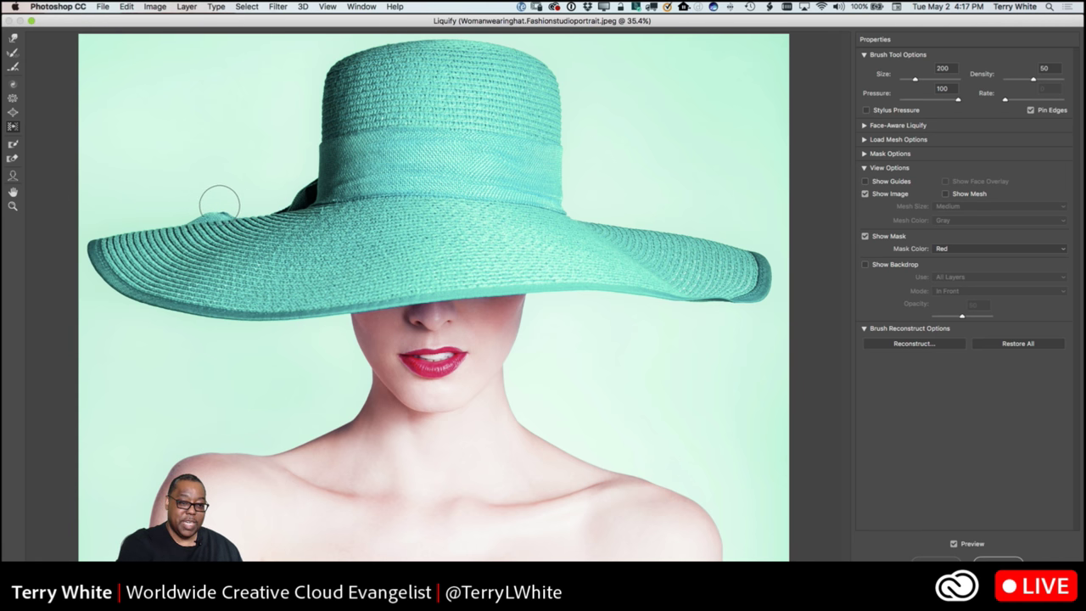
# - Flatten the small peak on the brim's upper left edge with Push Left, and undo a trial stroke along the crown's right side
pyautogui.moveTo(219, 204)
pyautogui.mouseDown()
pyautogui.moveTo(204, 211)
pyautogui.moveTo(213, 206)
pyautogui.mouseUp()
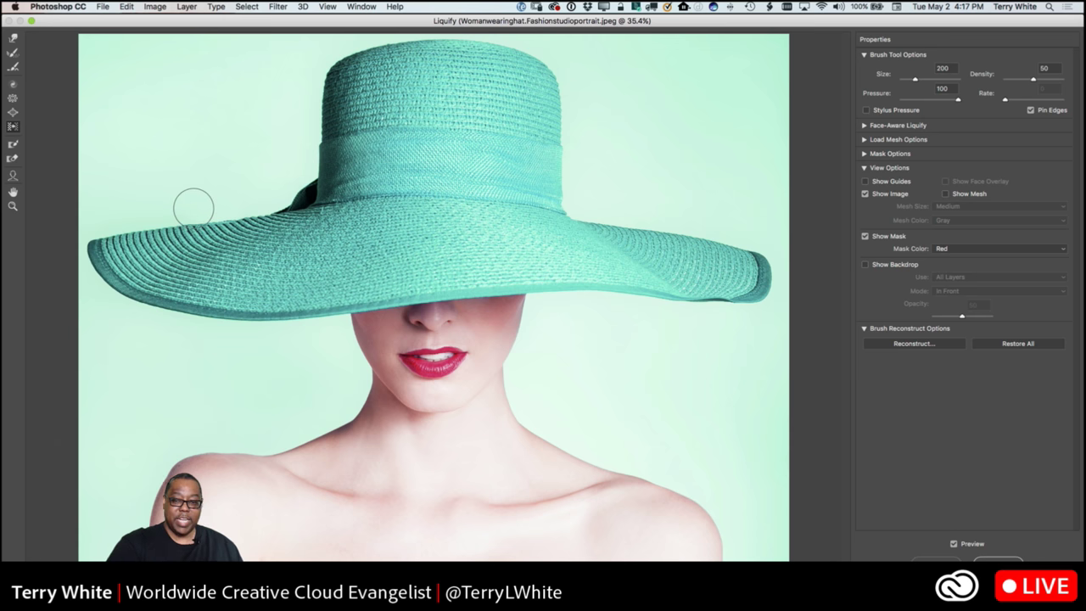
pyautogui.moveTo(567, 110); pyautogui.dragTo(573, 153)
pyautogui.press('super+z')
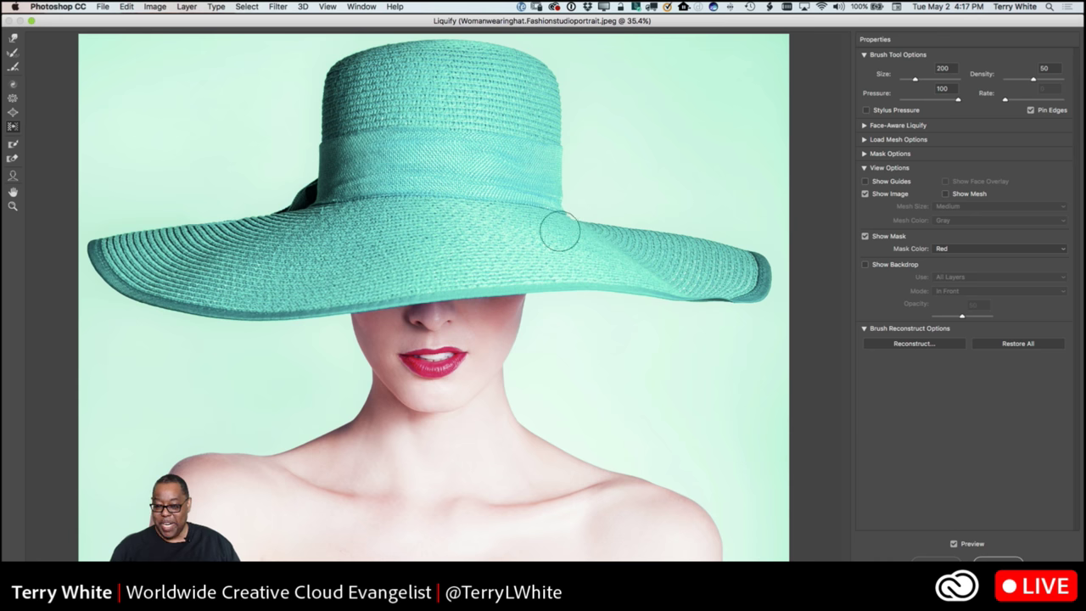
# - Check both brim corrections against the original by repeatedly toggling the Liquify preview
pyautogui.click(955, 544)
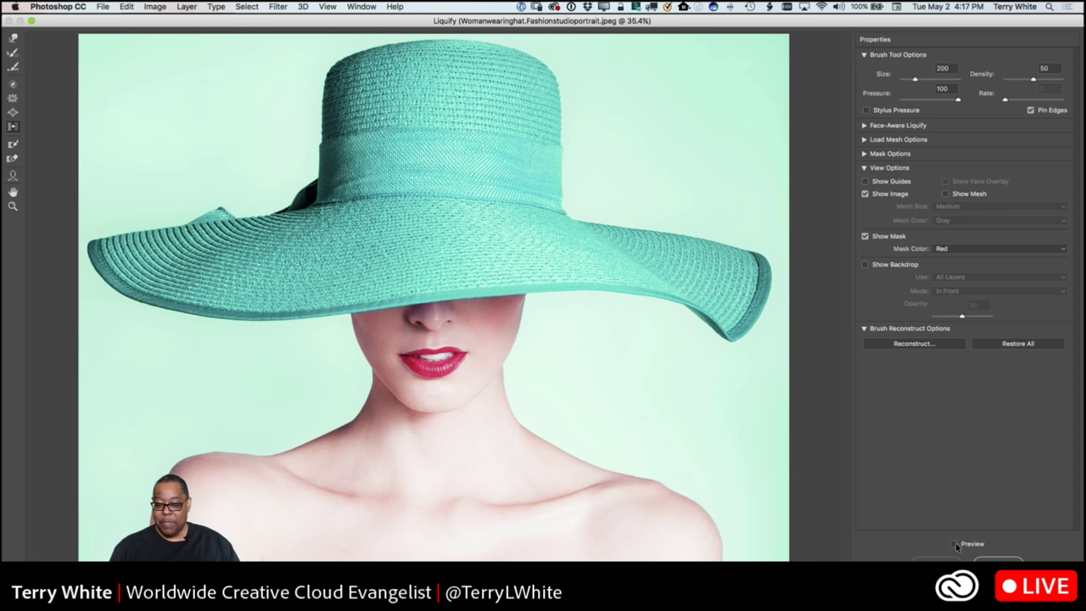
pyautogui.click(955, 543)
pyautogui.click(954, 544)
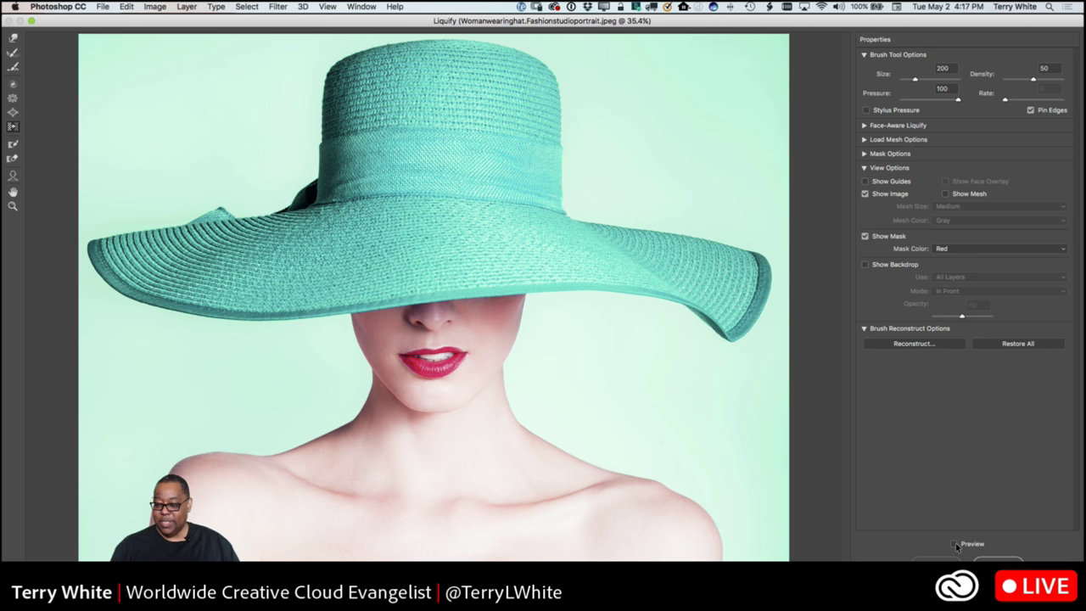
pyautogui.click(954, 544)
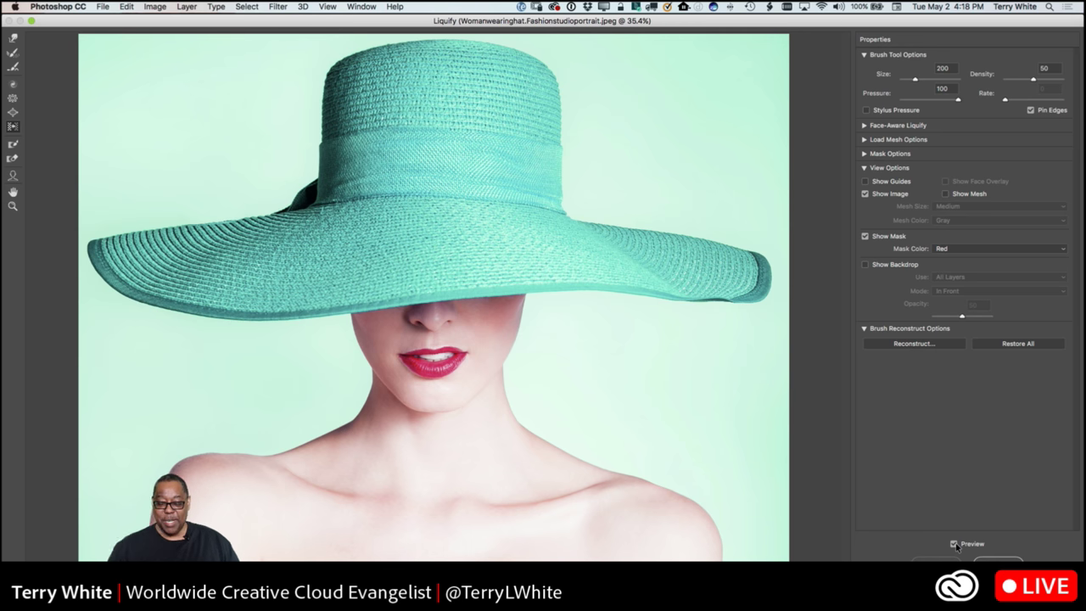
pyautogui.click(954, 544)
pyautogui.click(955, 544)
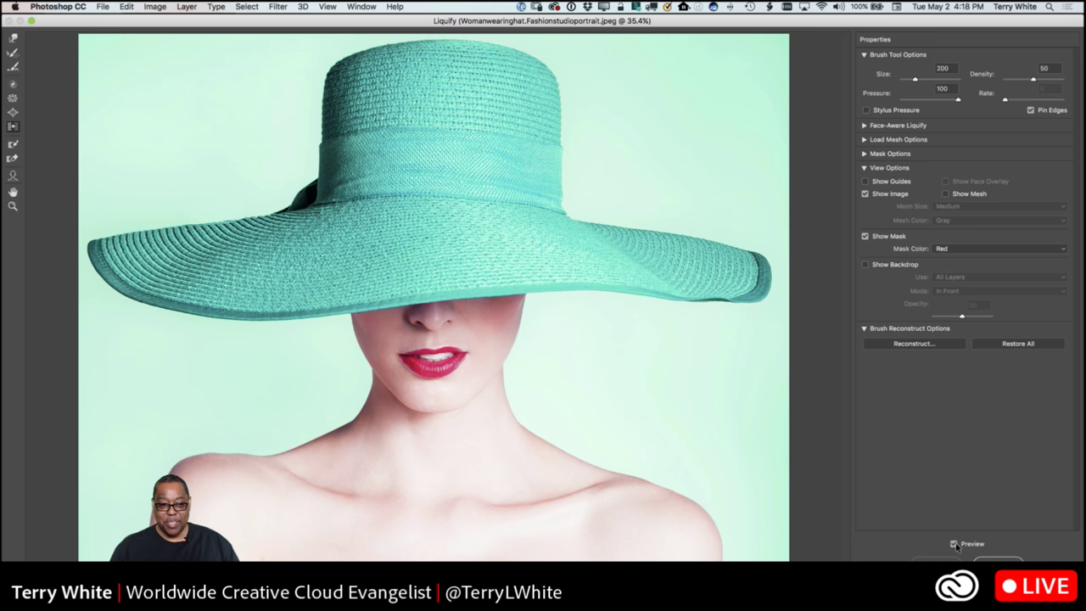
pyautogui.click(955, 544)
pyautogui.click(954, 544)
pyautogui.click(955, 544)
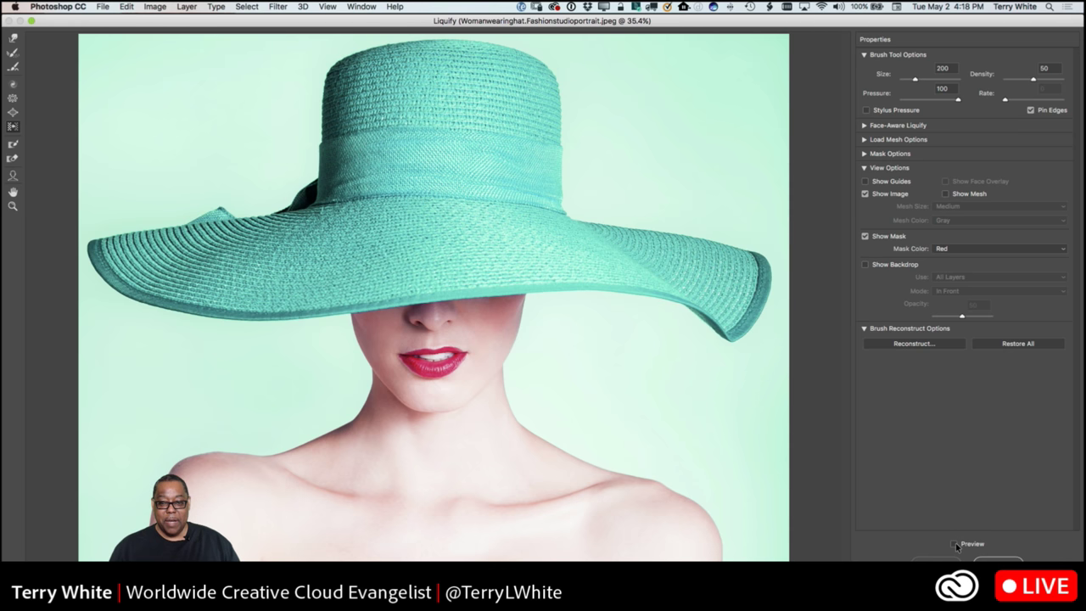
pyautogui.click(955, 544)
pyautogui.click(955, 544)
pyautogui.click(954, 544)
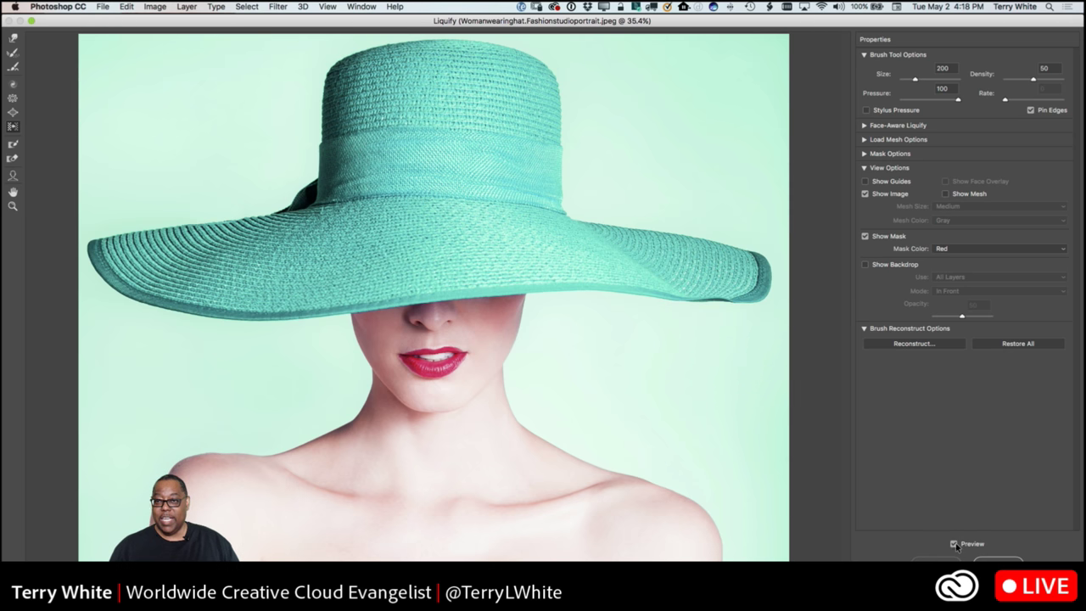
# - Apply the Liquify edits and close the hat portrait without saving
pyautogui.click(991, 560)
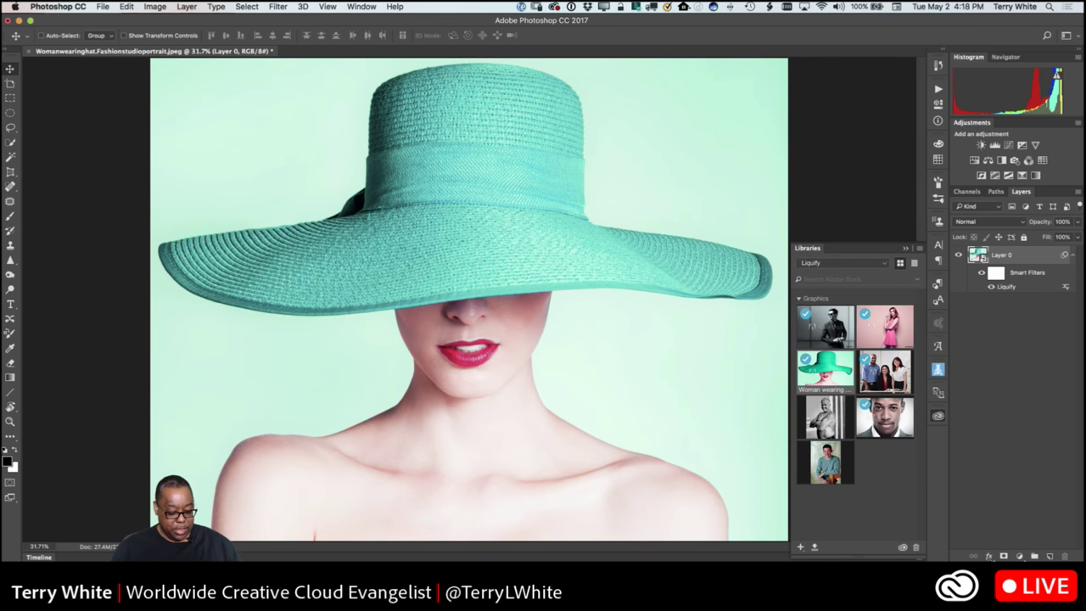
pyautogui.press('super+w')
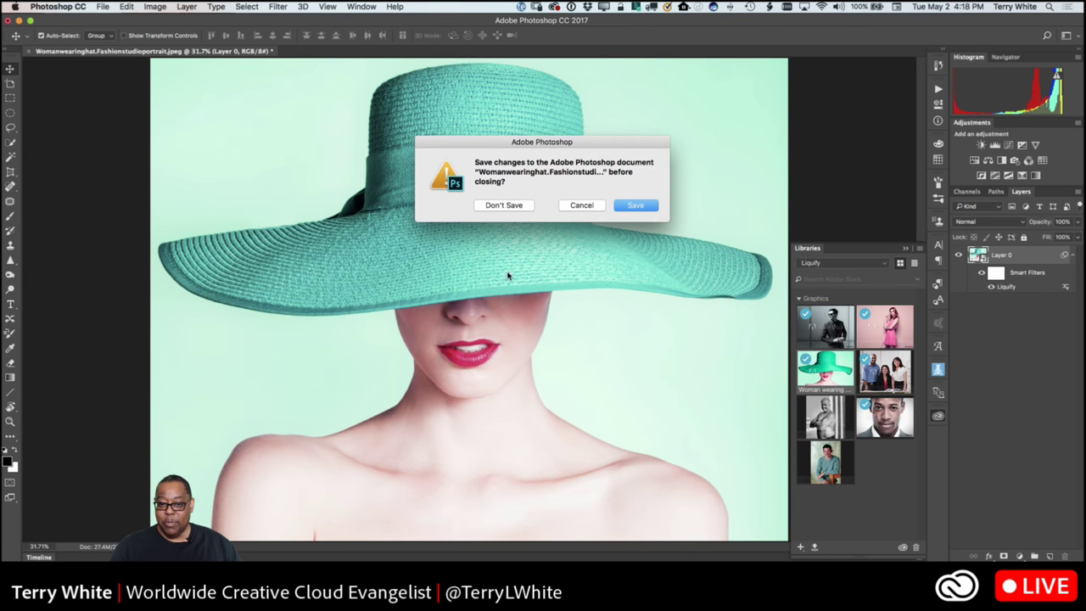
pyautogui.click(506, 207)
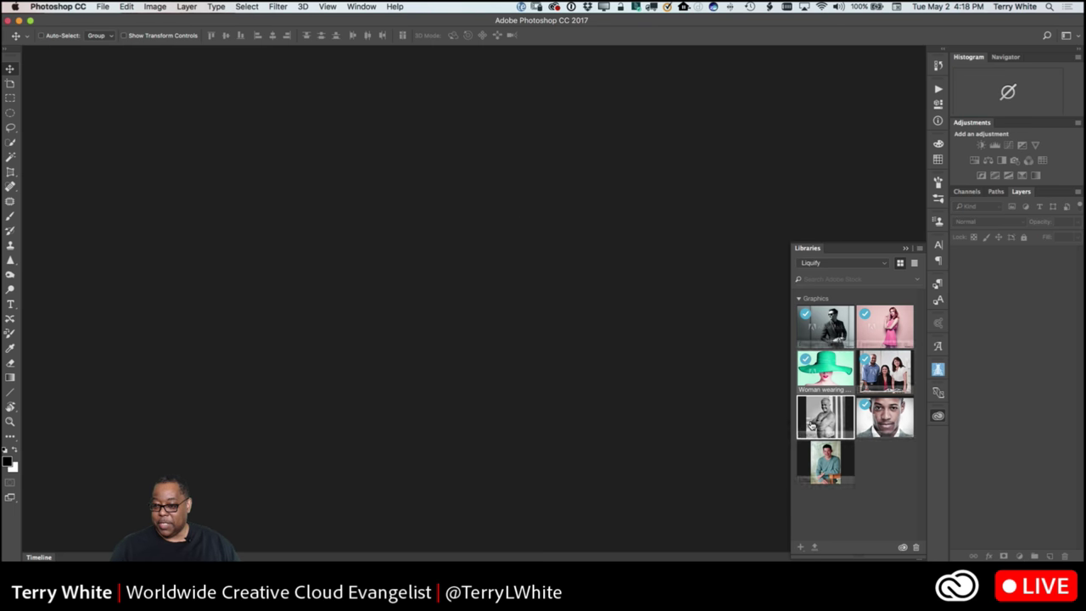
# - Open the Background image of the shirtless man from the Liquify library and convert its layer for smart filters
pyautogui.doubleClick(813, 420)
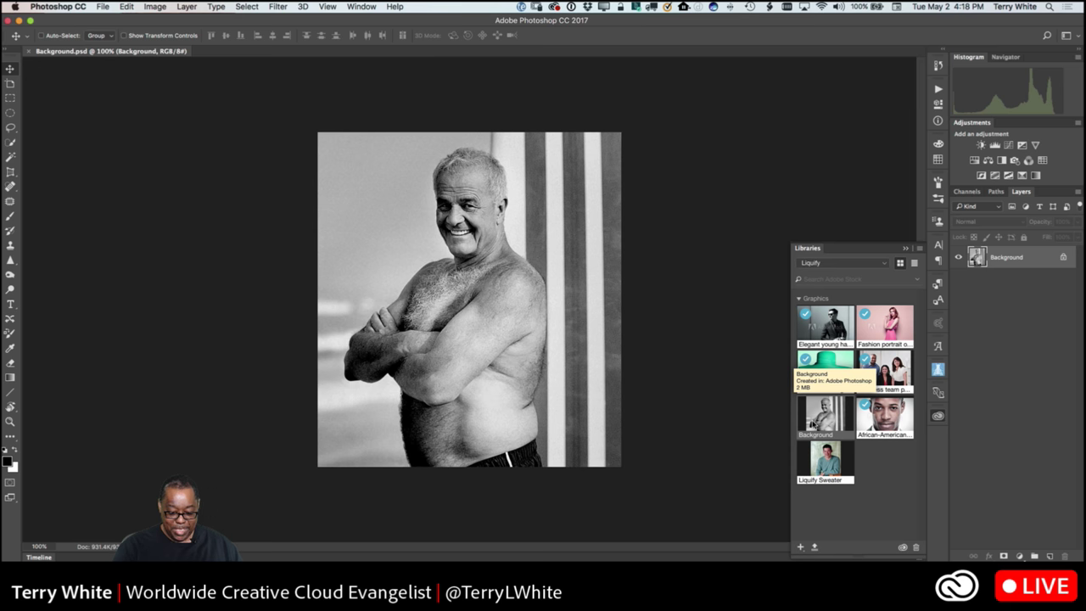
pyautogui.scroll(2, 470, 299)
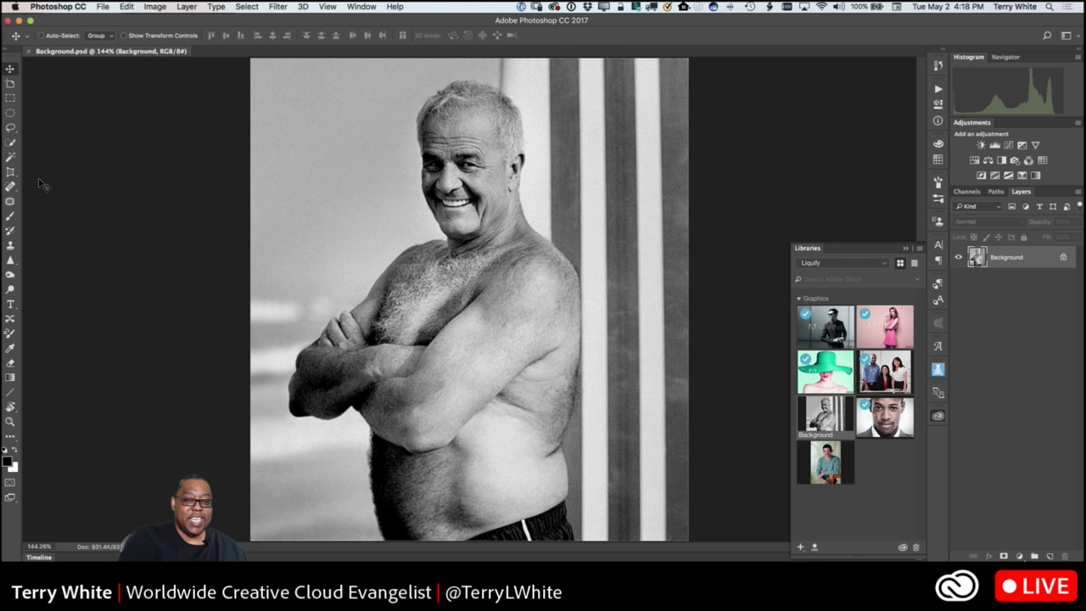
pyautogui.click(280, 6)
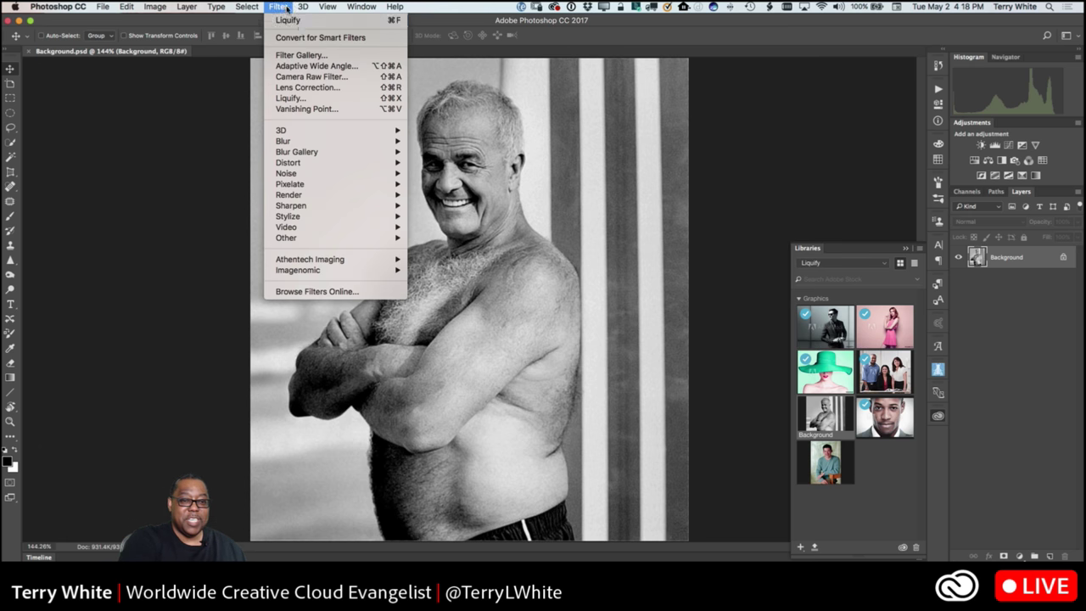
pyautogui.click(333, 37)
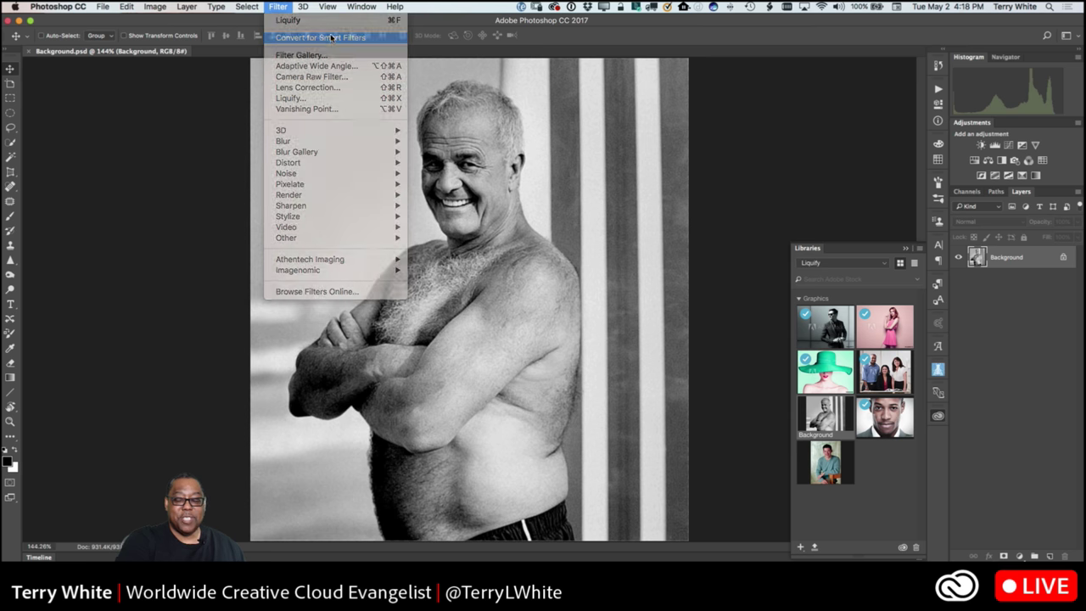
# - Open the shirtless man's layer in the Liquify filter and select the Push Left tool to work on his midsection
pyautogui.click(279, 6)
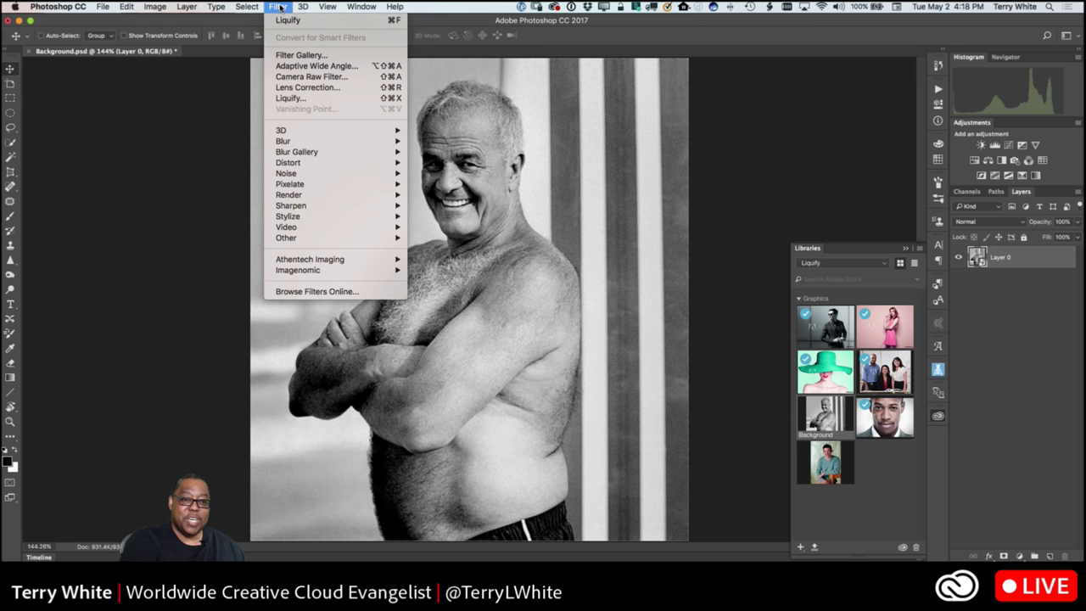
pyautogui.click(303, 99)
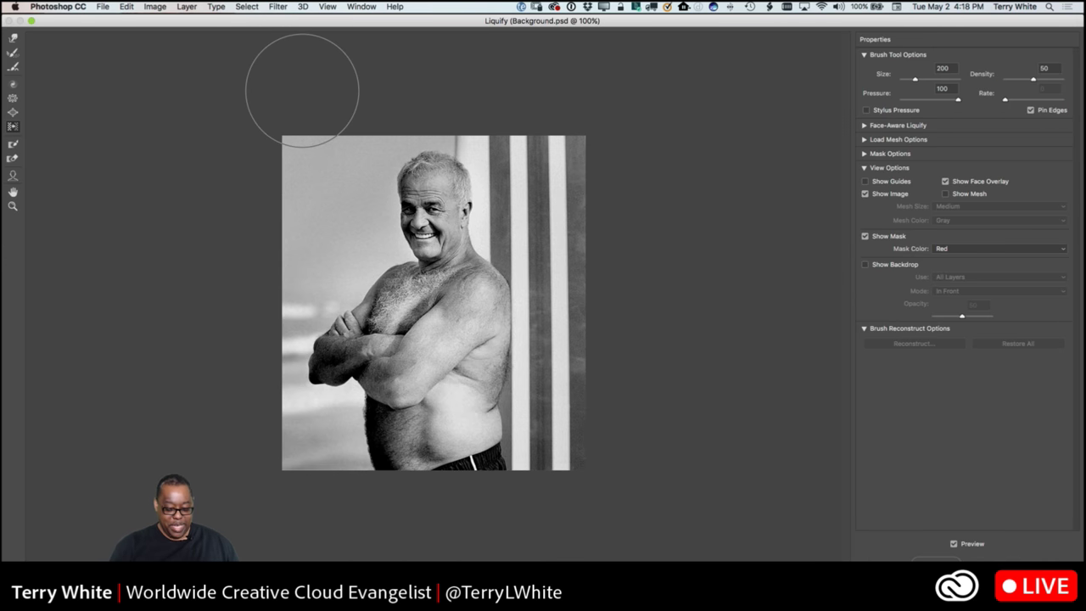
pyautogui.press('super+equal')
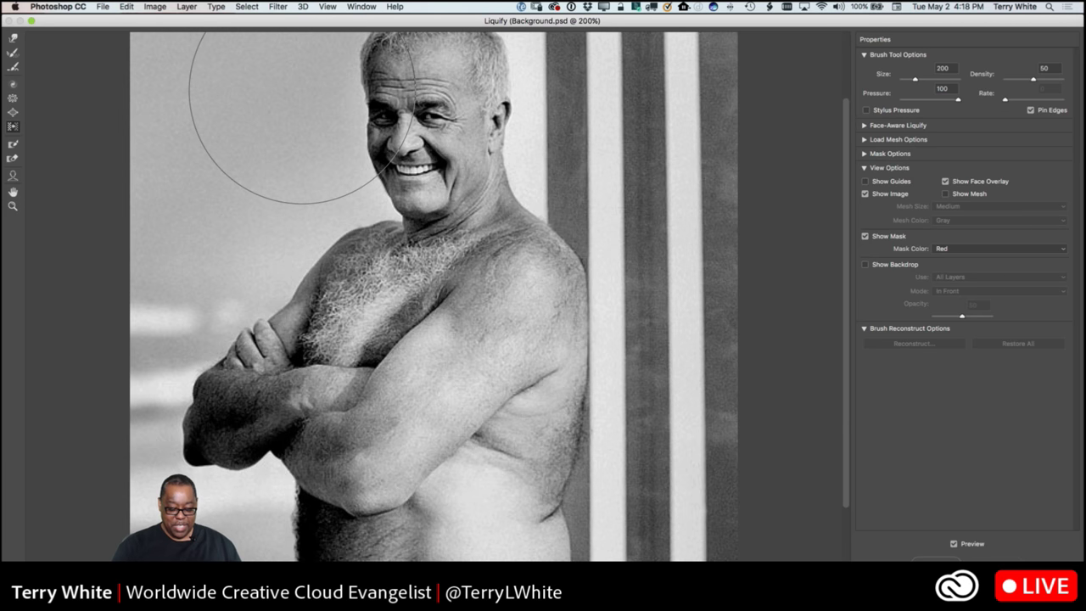
pyautogui.press('super+minus')
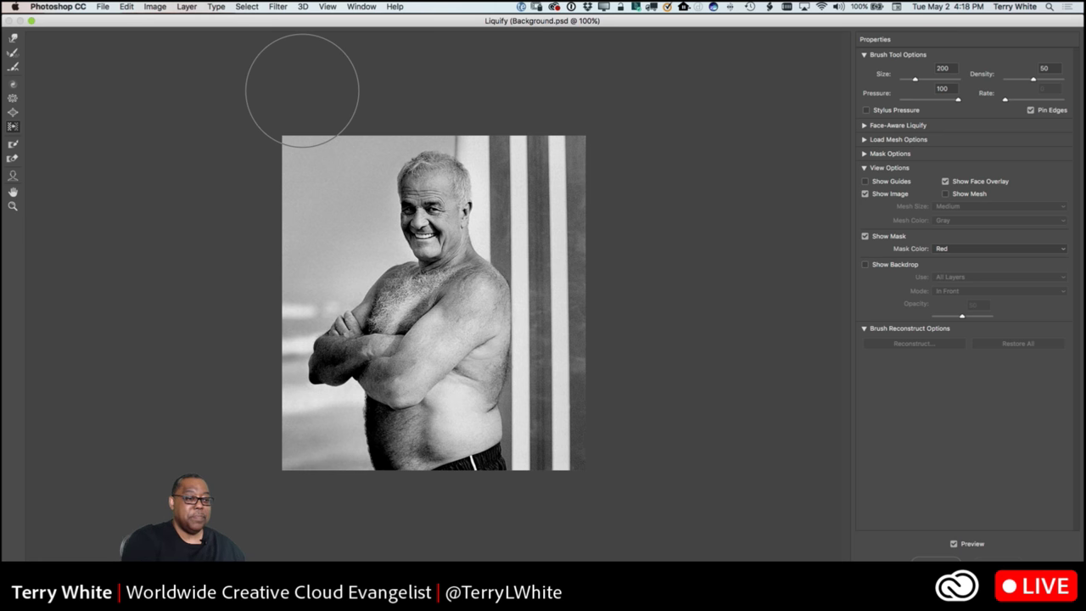
pyautogui.click(12, 205)
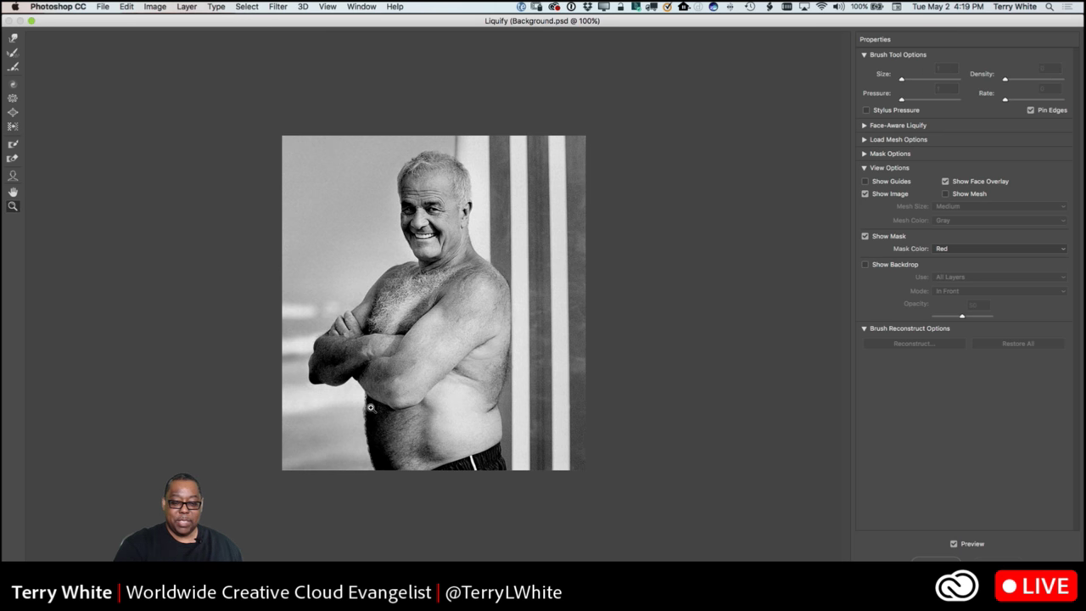
pyautogui.moveTo(523, 557); pyautogui.dragTo(526, 556)
pyautogui.keyDown('alt'); pyautogui.click(526, 557); pyautogui.keyUp('alt')
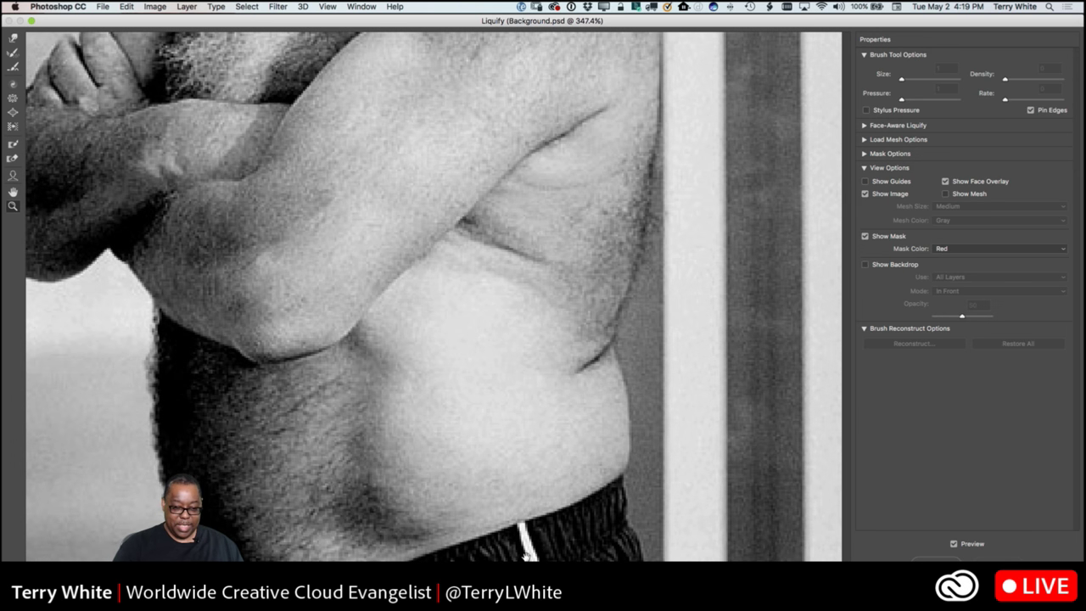
pyautogui.keyDown('alt'); pyautogui.click(526, 557); pyautogui.keyUp('alt')
pyautogui.keyDown('alt'); pyautogui.click(526, 557); pyautogui.keyUp('alt')
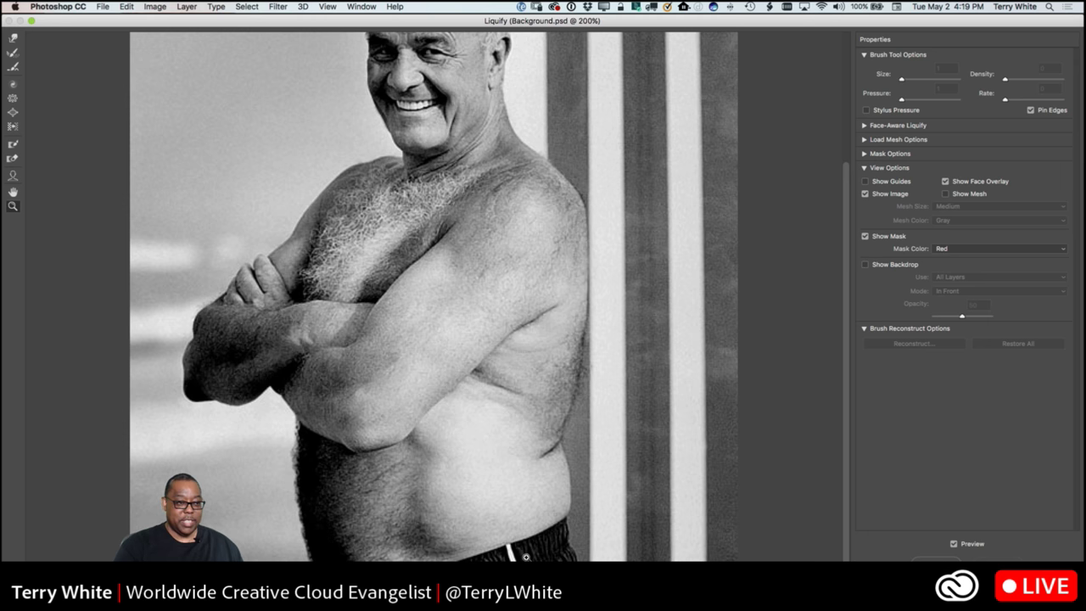
pyautogui.click(14, 126)
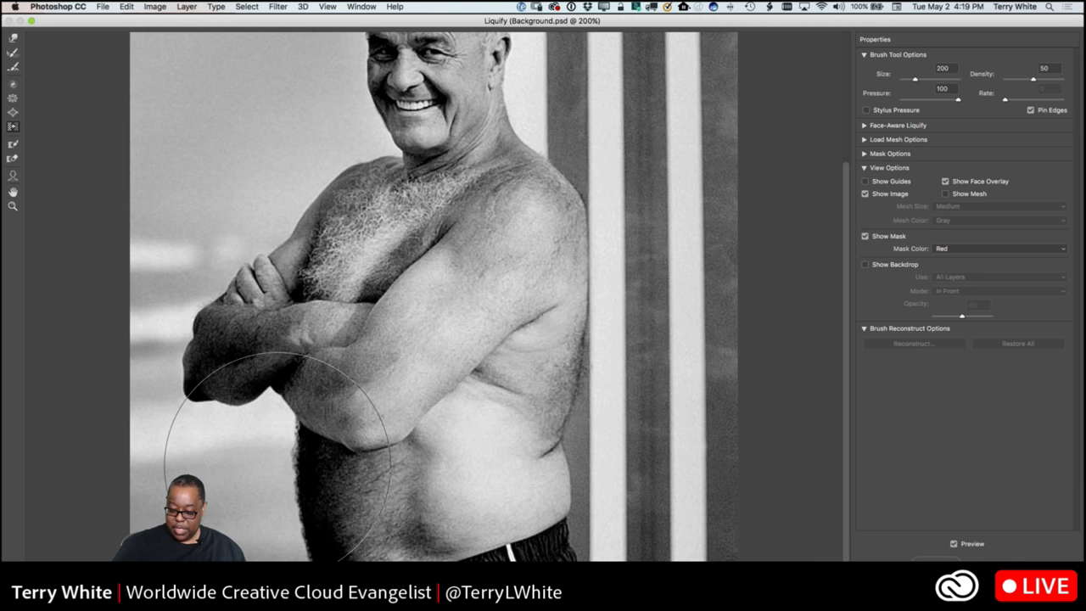
# - Reduce the Push Left brush size to 60 and push the front edge of the man's belly inward down to the waistband
pyautogui.press('[')
pyautogui.press('[')
pyautogui.press('[')
pyautogui.press('[')
pyautogui.press('[')
pyautogui.press('[')
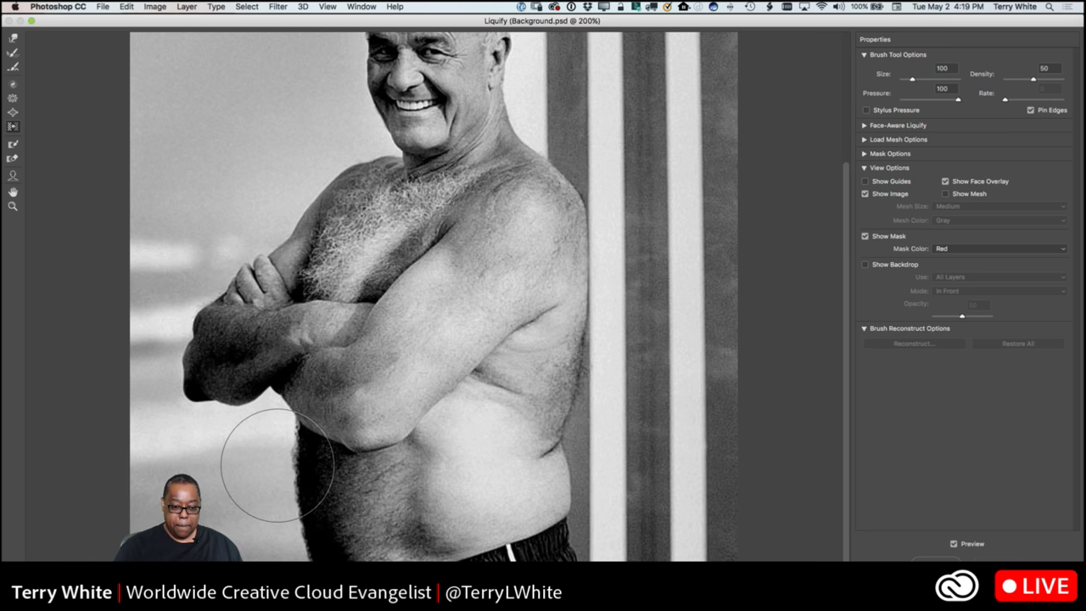
pyautogui.press('[')
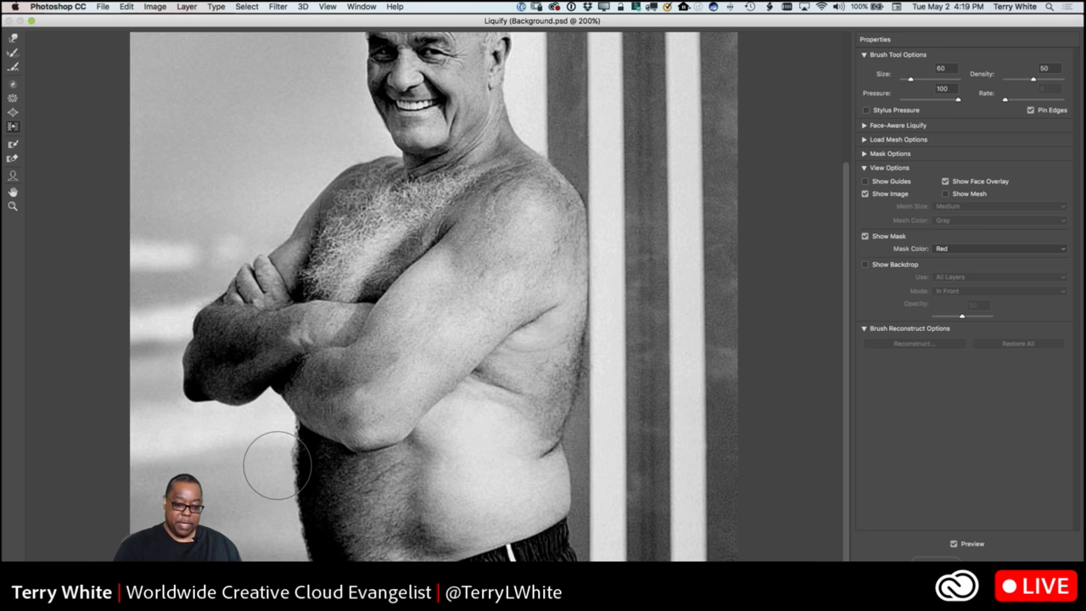
pyautogui.moveTo(276, 465)
pyautogui.mouseDown()
pyautogui.moveTo(292, 463)
pyautogui.moveTo(279, 485)
pyautogui.moveTo(286, 550)
pyautogui.mouseUp()
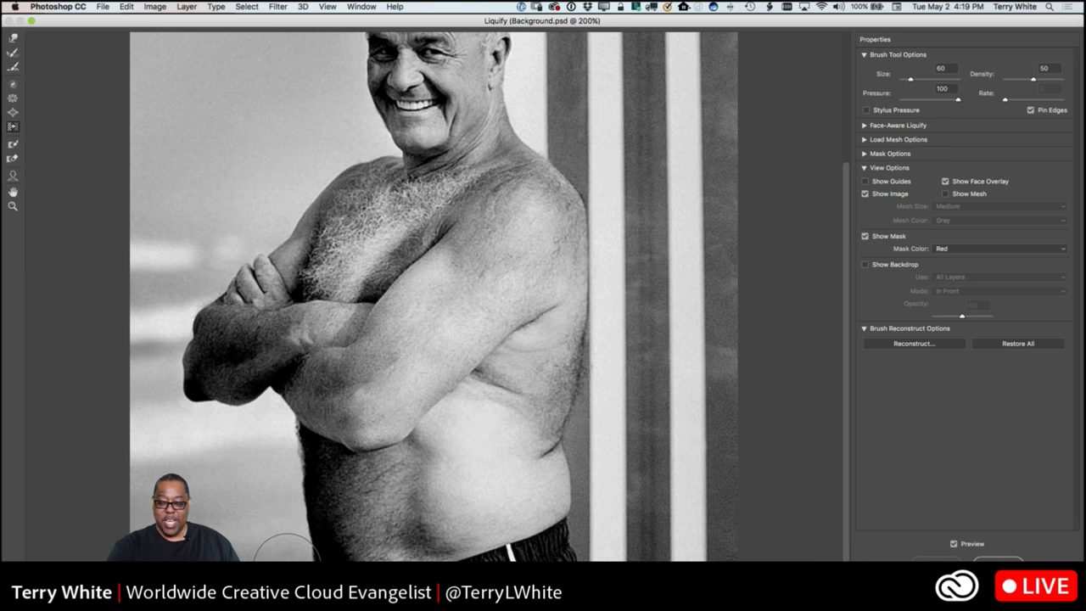
# - Try pushing in the bulge at the man's lower back beside the striped wall, and undo the stroke
pyautogui.moveTo(582, 461)
pyautogui.mouseDown()
pyautogui.moveTo(589, 473)
pyautogui.moveTo(572, 484)
pyautogui.moveTo(585, 480)
pyautogui.moveTo(585, 492)
pyautogui.moveTo(598, 479)
pyautogui.moveTo(587, 501)
pyautogui.moveTo(560, 473)
pyautogui.moveTo(575, 472)
pyautogui.moveTo(577, 493)
pyautogui.moveTo(575, 441)
pyautogui.mouseUp()
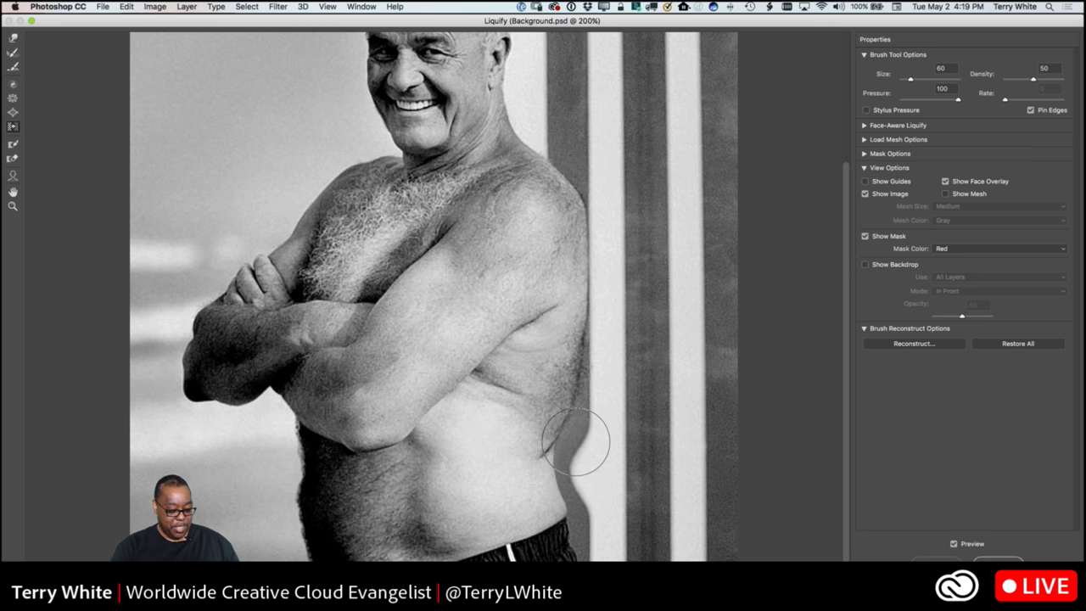
pyautogui.moveTo(576, 441); pyautogui.dragTo(575, 441)
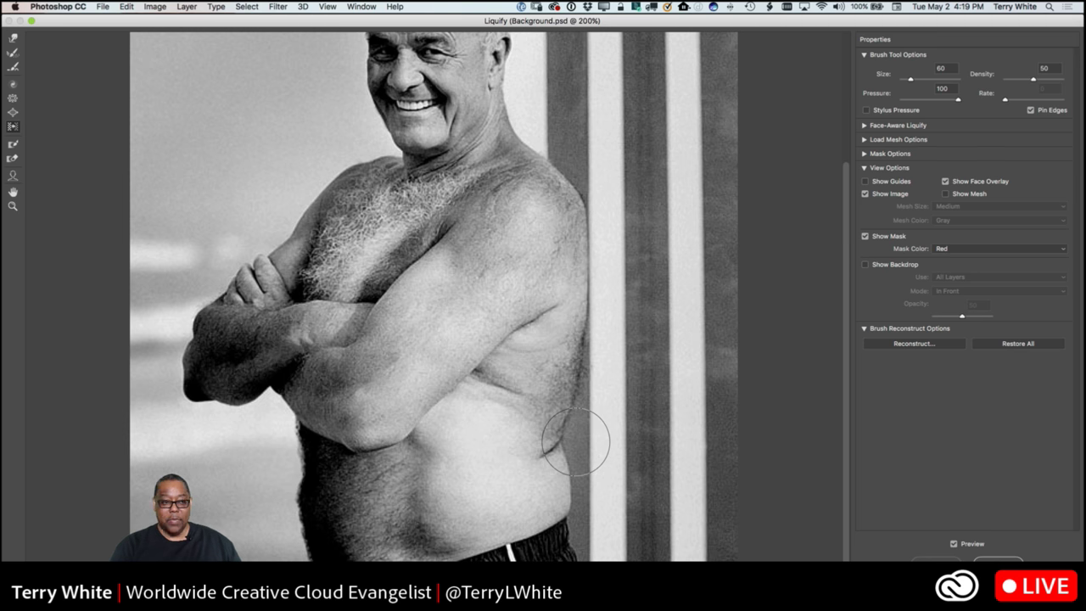
# - Protect the striped wall beside the man's lower back by painting a freeze mask over it with a size 35 brush
pyautogui.click(18, 145)
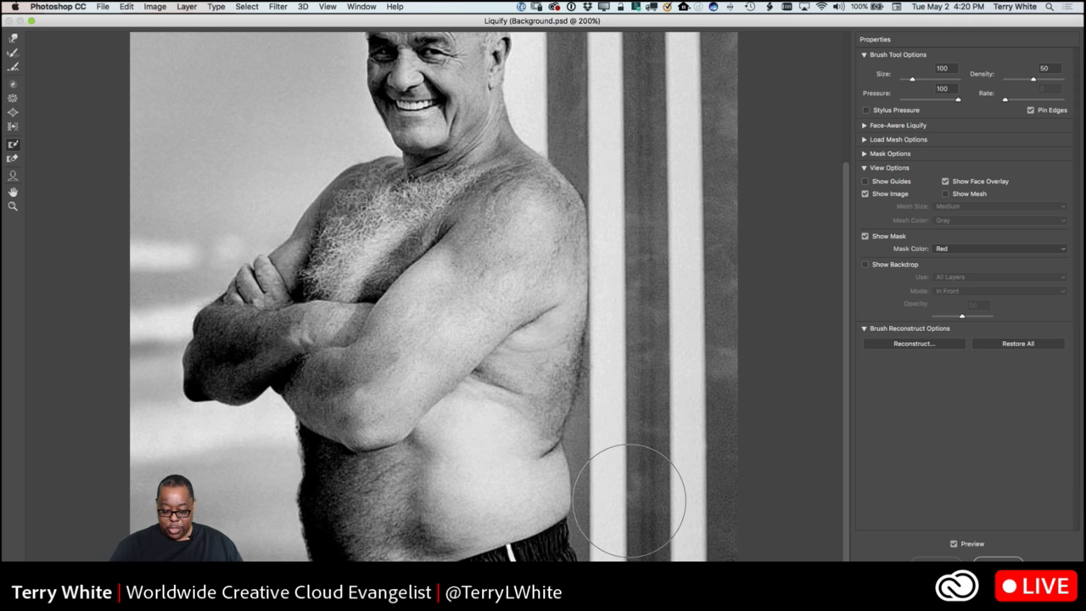
pyautogui.press('[')
pyautogui.press('[')
pyautogui.press('[')
pyautogui.press('[')
pyautogui.press('[')
pyautogui.press('[')
pyautogui.press('[')
pyautogui.press('[')
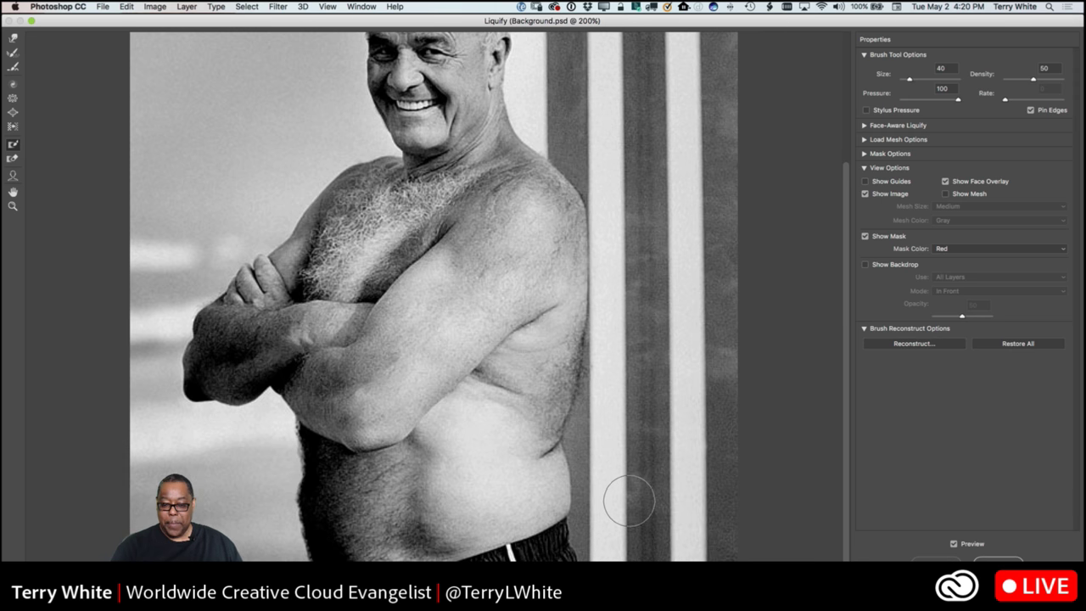
pyautogui.moveTo(597, 454)
pyautogui.mouseDown()
pyautogui.moveTo(596, 553)
pyautogui.moveTo(598, 436)
pyautogui.moveTo(650, 517)
pyautogui.moveTo(778, 515)
pyautogui.mouseUp()
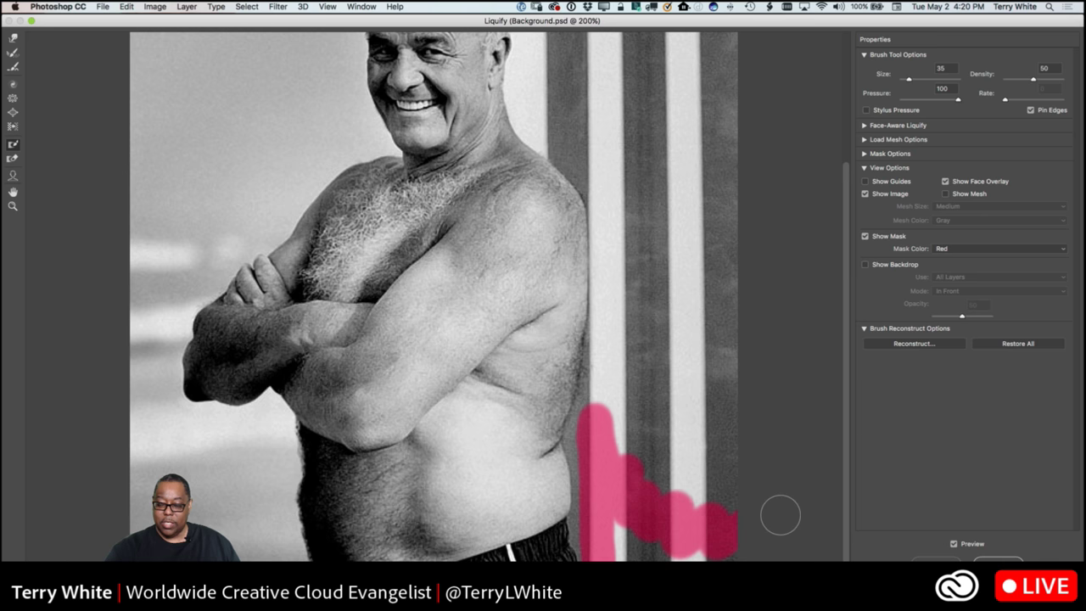
pyautogui.moveTo(624, 547)
pyautogui.mouseDown()
pyautogui.moveTo(689, 474)
pyautogui.moveTo(761, 453)
pyautogui.mouseUp()
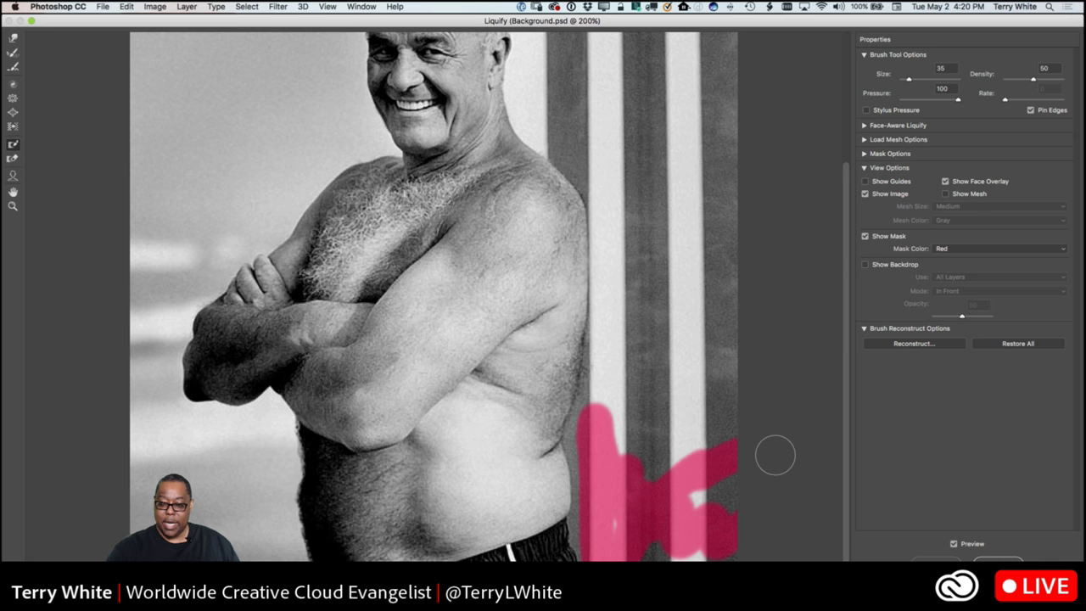
pyautogui.moveTo(591, 426)
pyautogui.mouseDown()
pyautogui.moveTo(606, 557)
pyautogui.moveTo(603, 397)
pyautogui.mouseUp()
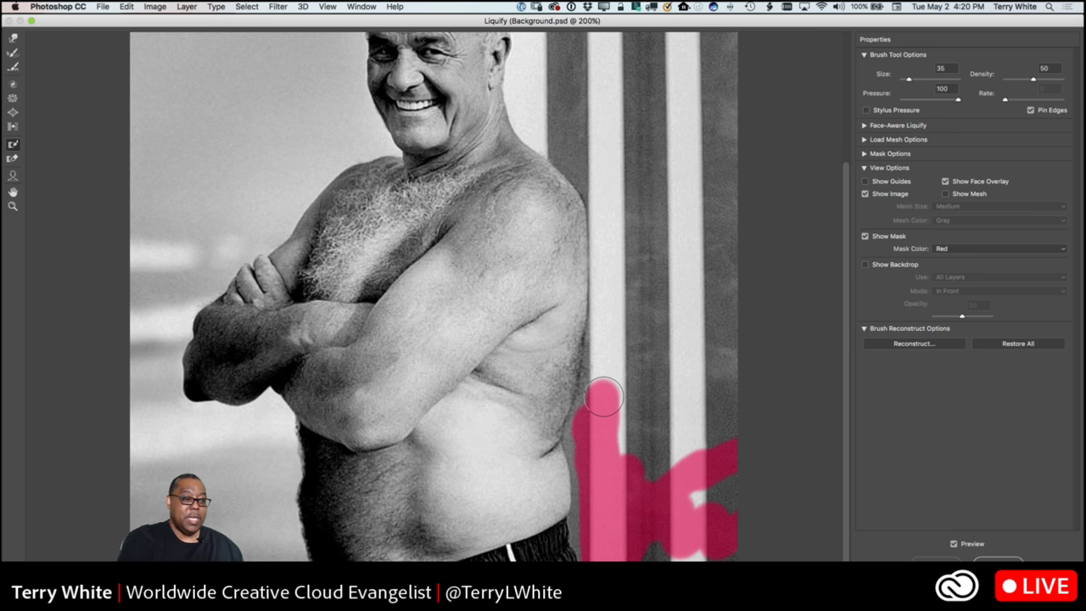
# - Push the lower-back bulge inward against the frozen stripes with the Push Left tool and compare the midsection with the original in preview
pyautogui.click(14, 126)
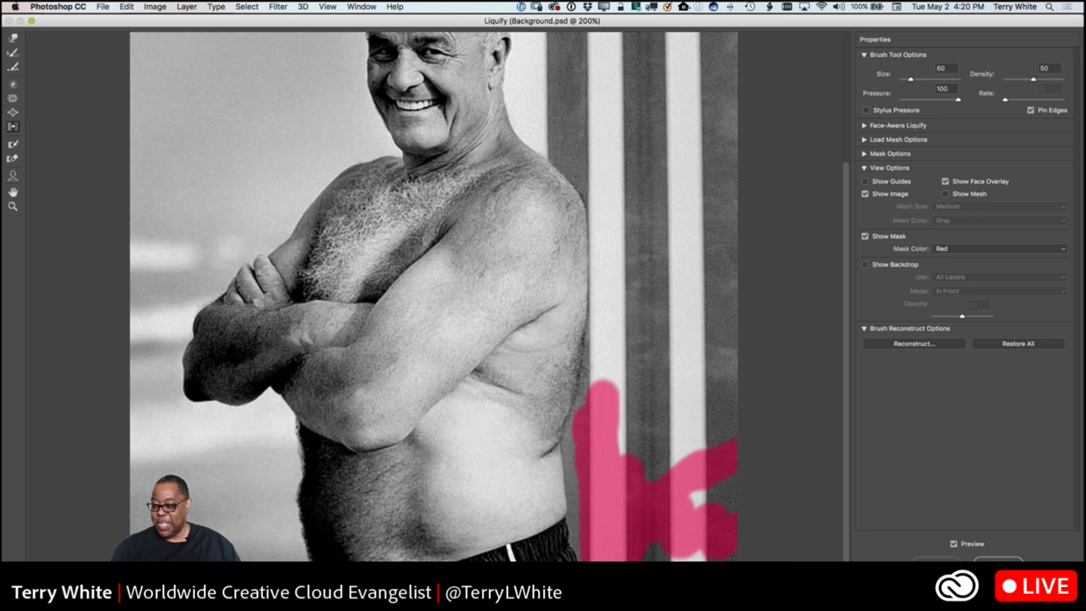
pyautogui.click(953, 544)
pyautogui.click(953, 544)
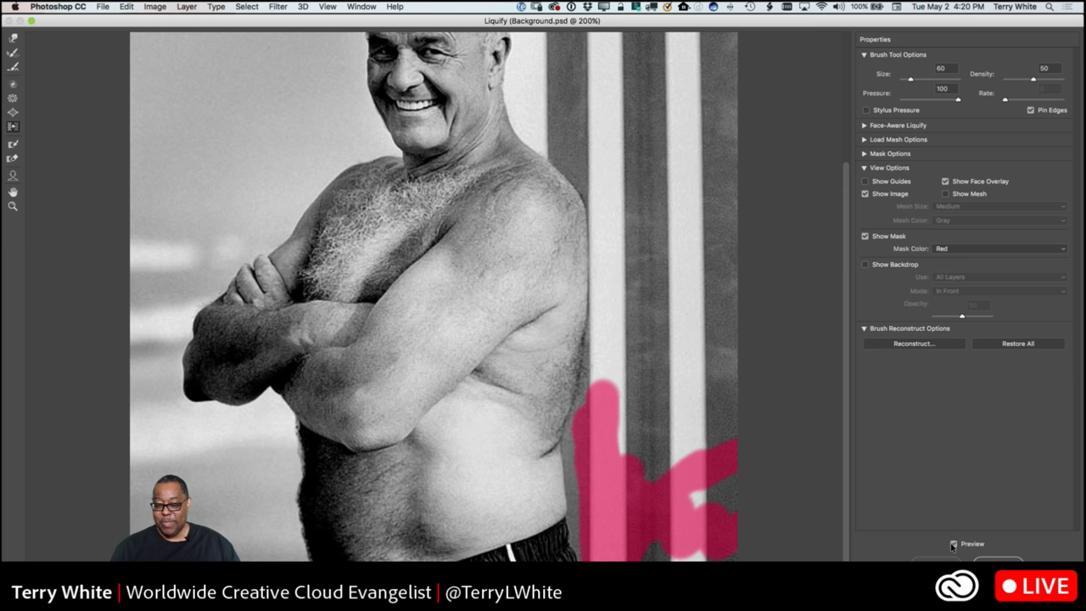
pyautogui.click(953, 544)
pyautogui.click(953, 543)
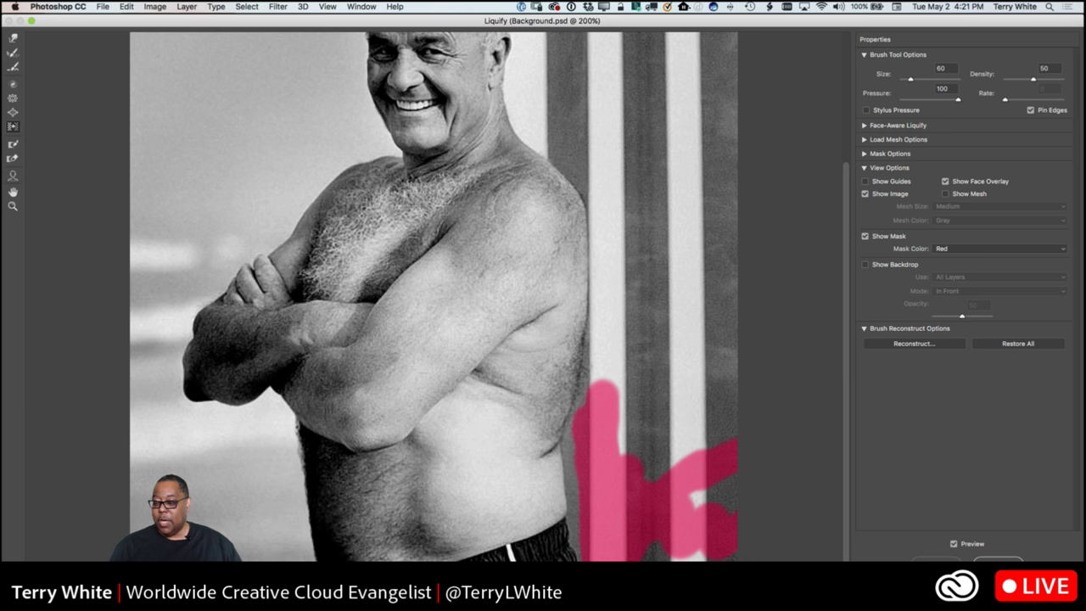
# - Apply the Liquify edits and compare before and after by toggling the Liquify smart filter's visibility, leaving it on
pyautogui.click(998, 560)
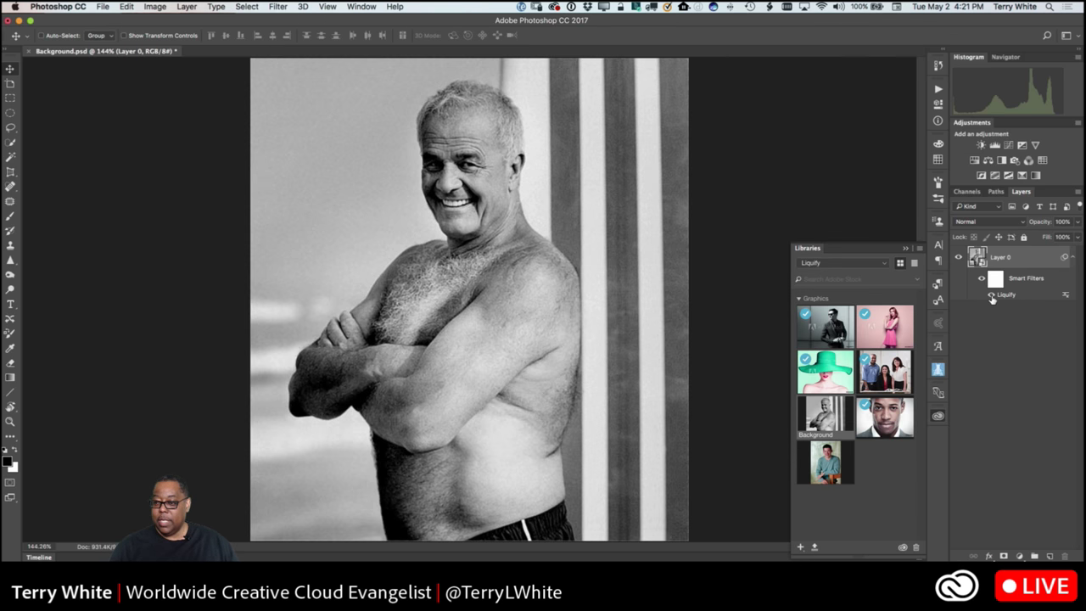
pyautogui.click(990, 295)
pyautogui.click(990, 294)
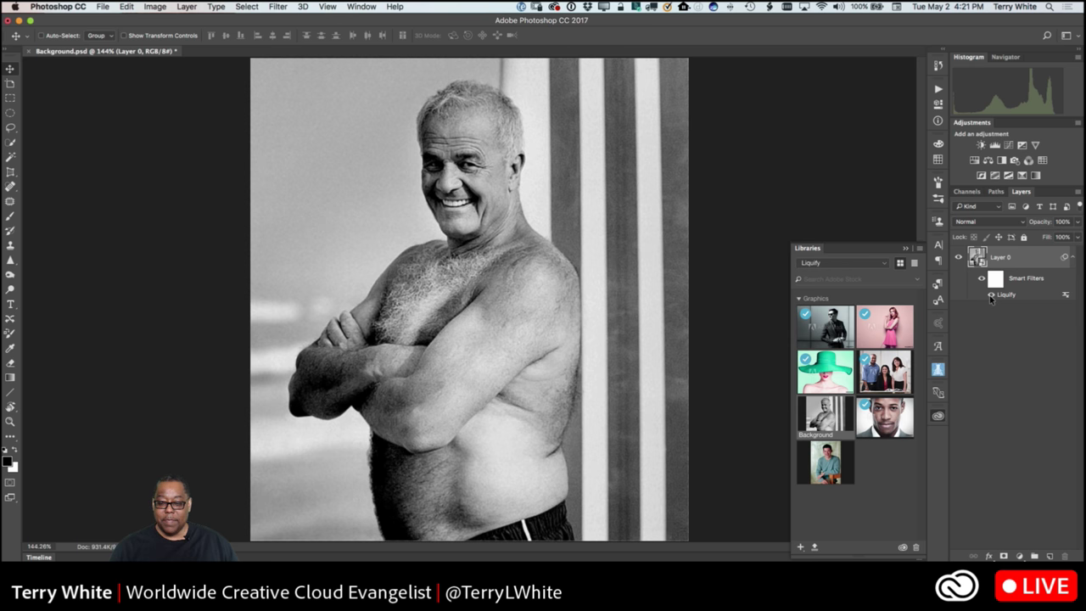
pyautogui.click(990, 295)
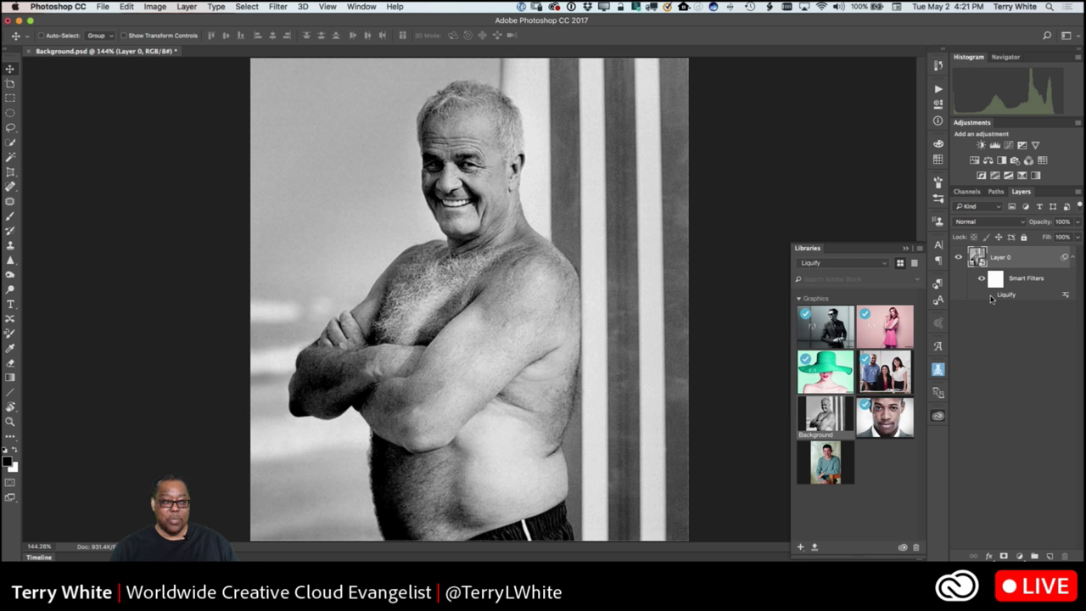
pyautogui.click(990, 294)
pyautogui.click(991, 294)
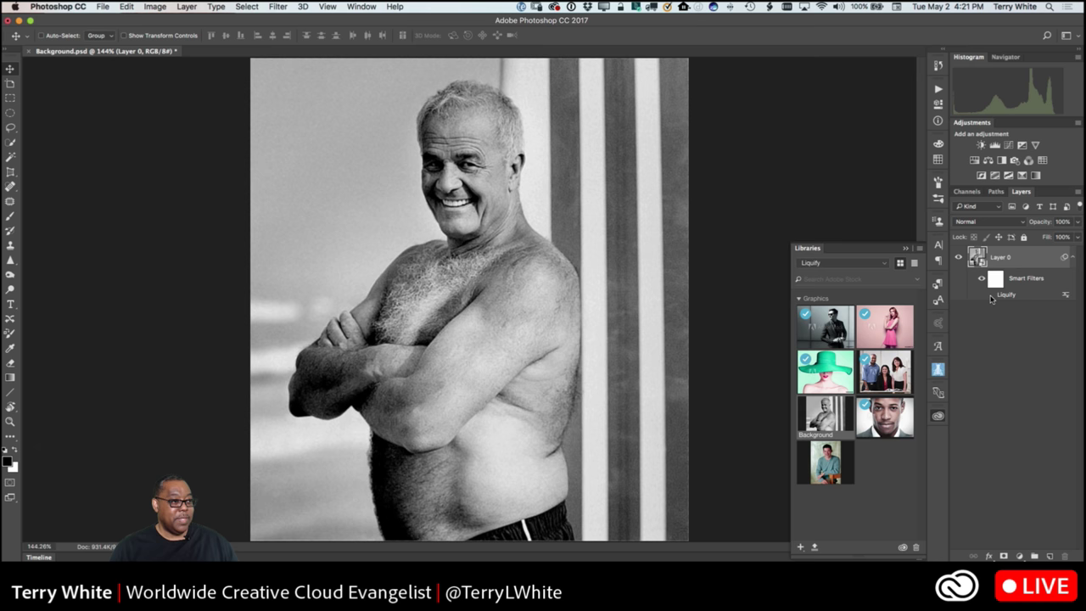
pyautogui.click(990, 294)
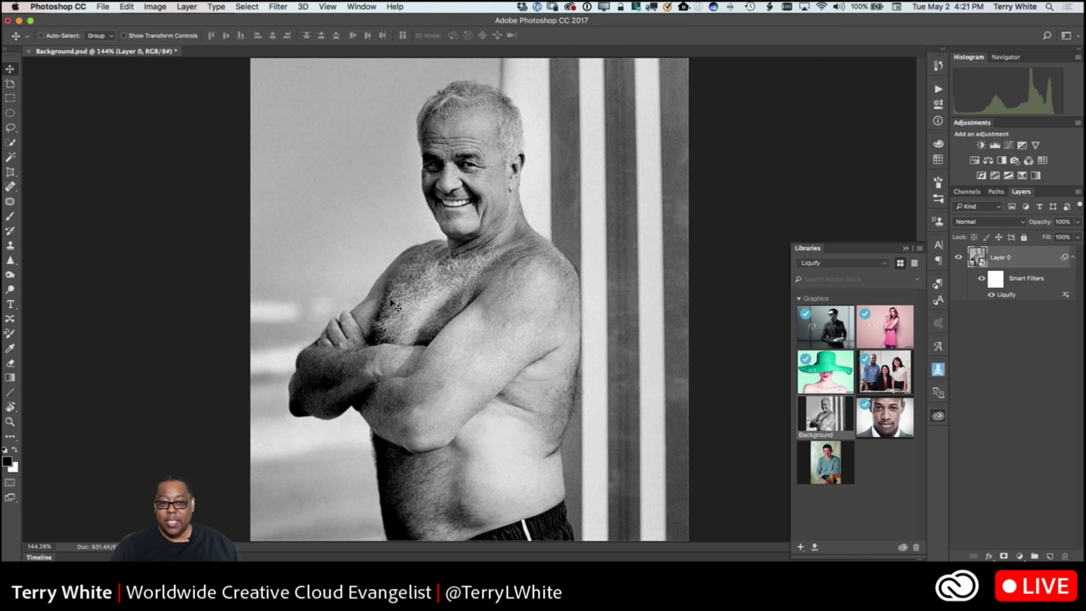
# - Close the shirtless man's image without saving and open the African-American man face image from the Liquify library, fitted to the window
pyautogui.click(29, 52)
pyautogui.click(504, 205)
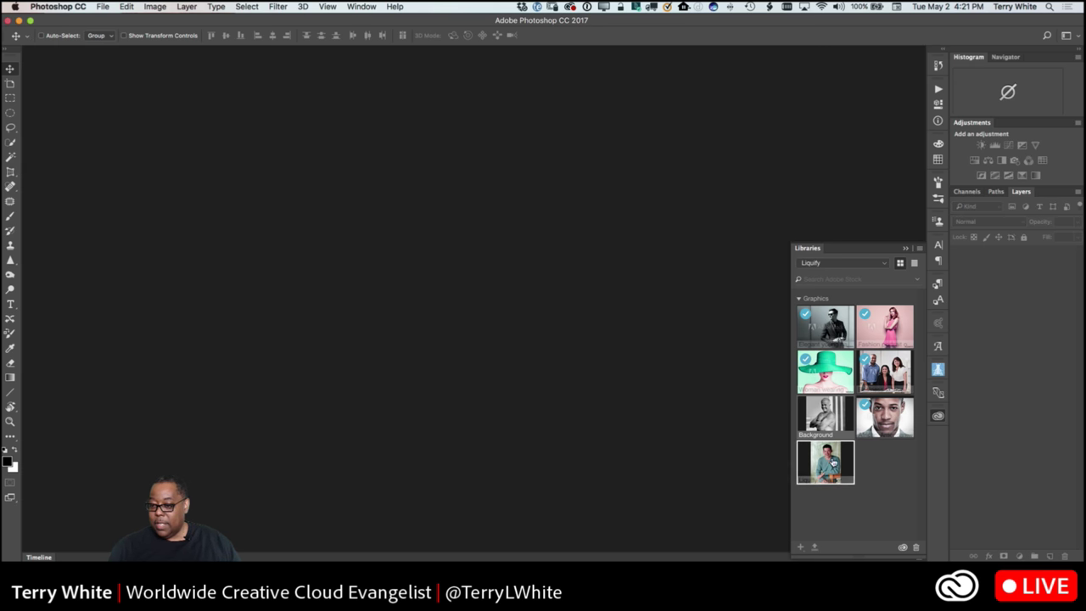
pyautogui.doubleClick(885, 424)
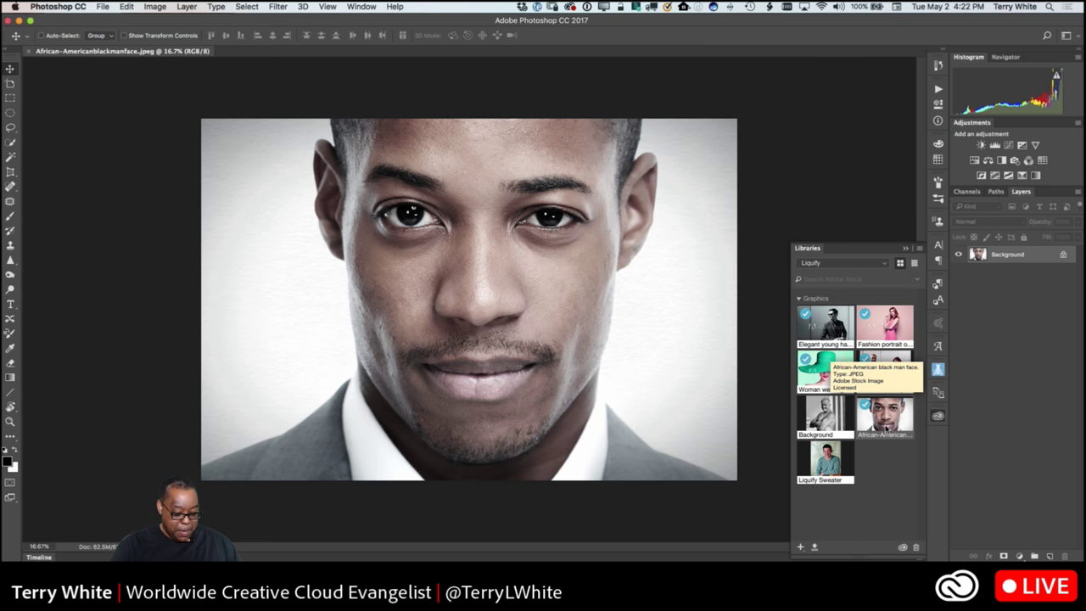
pyautogui.press('super+0')
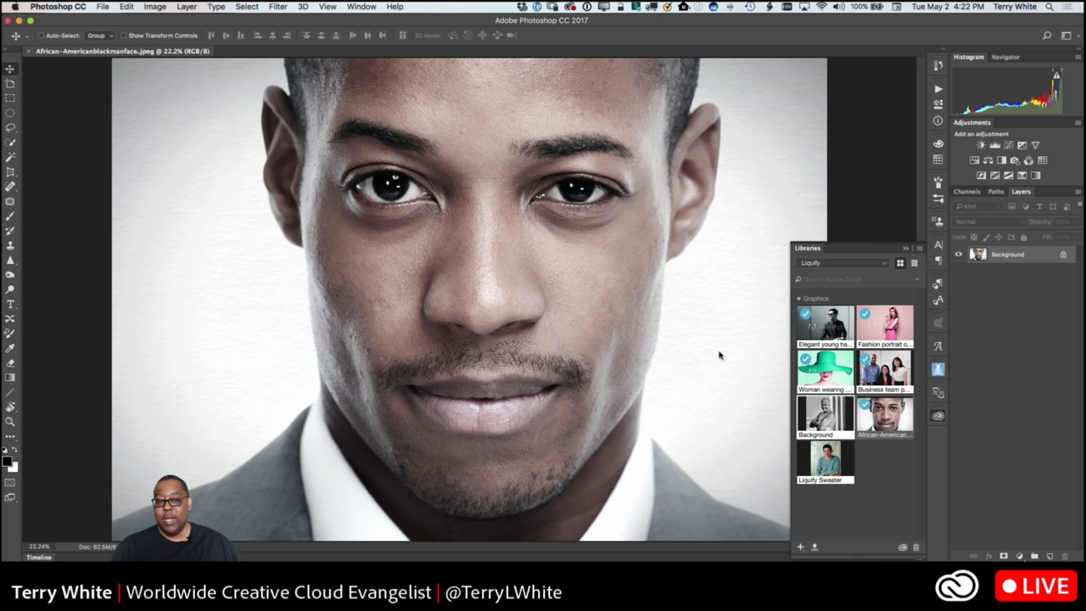
# - Convert the face portrait's layer for smart filters and open it in the Liquify filter
pyautogui.click(275, 8)
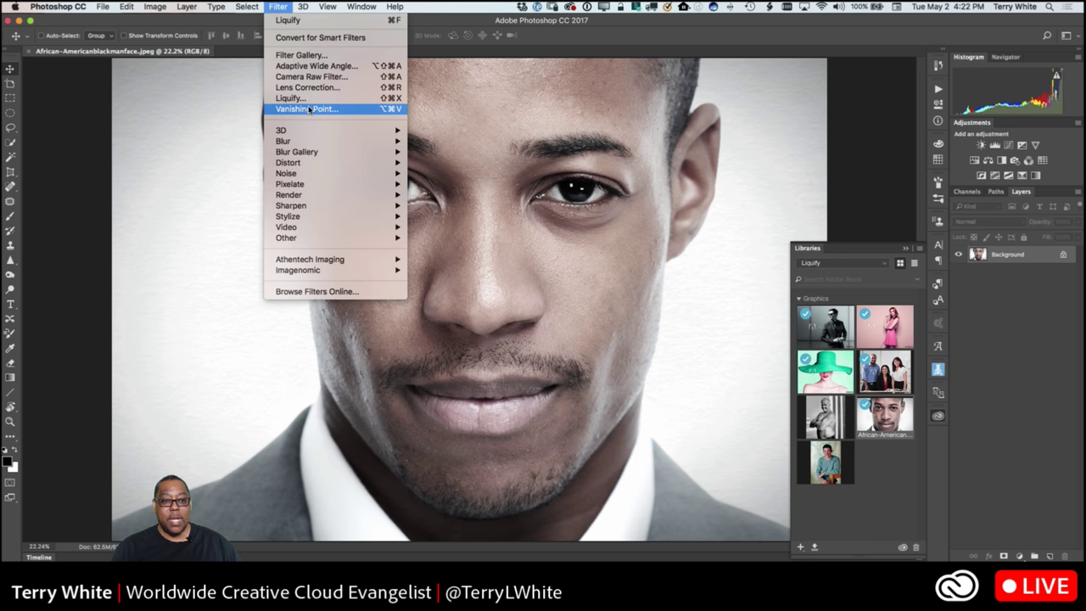
pyautogui.click(322, 37)
pyautogui.click(277, 7)
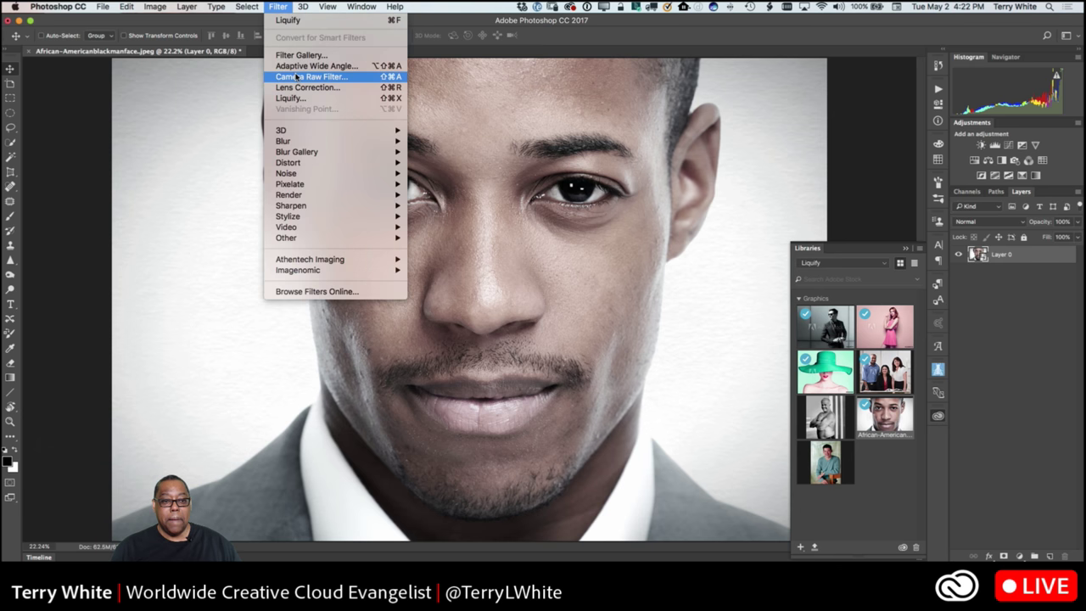
pyautogui.click(291, 98)
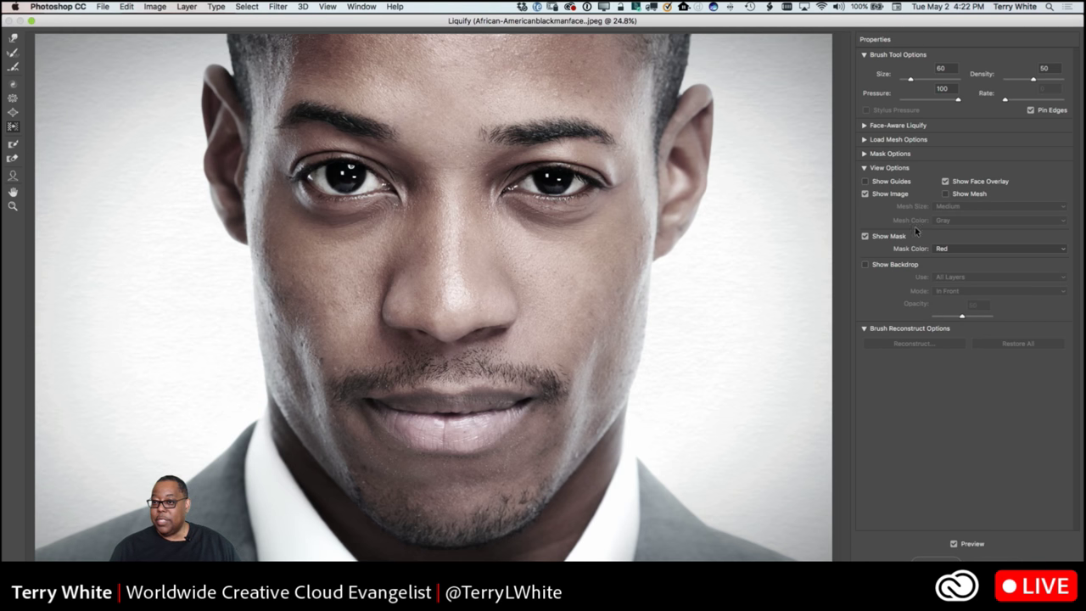
# - Show the Face-Aware Liquify settings with only the Eyes group expanded and Mouth and Face Shape collapsed
pyautogui.click(865, 127)
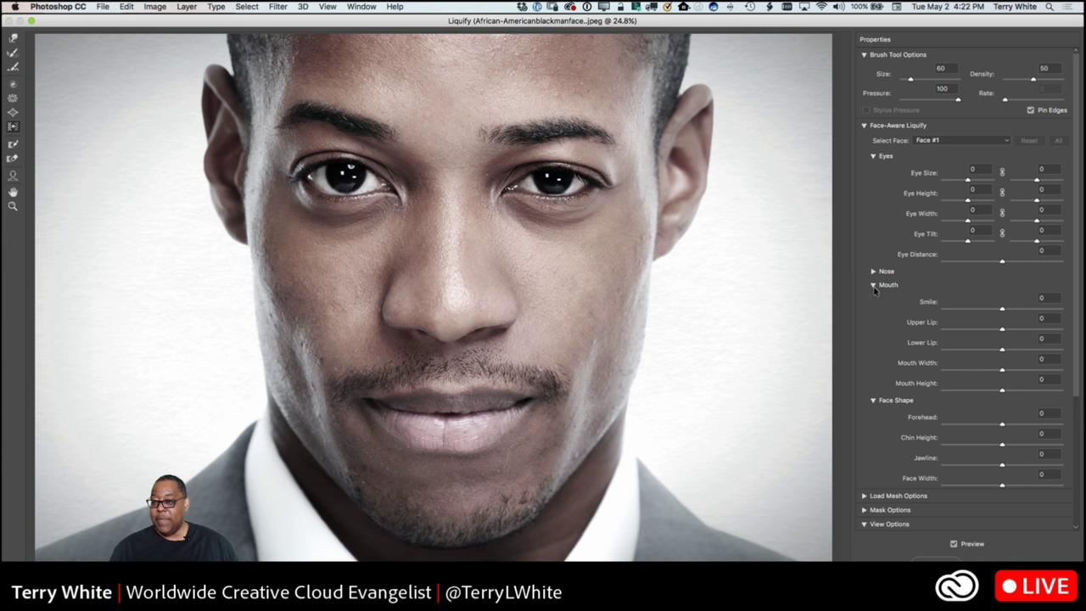
pyautogui.click(873, 285)
pyautogui.click(873, 301)
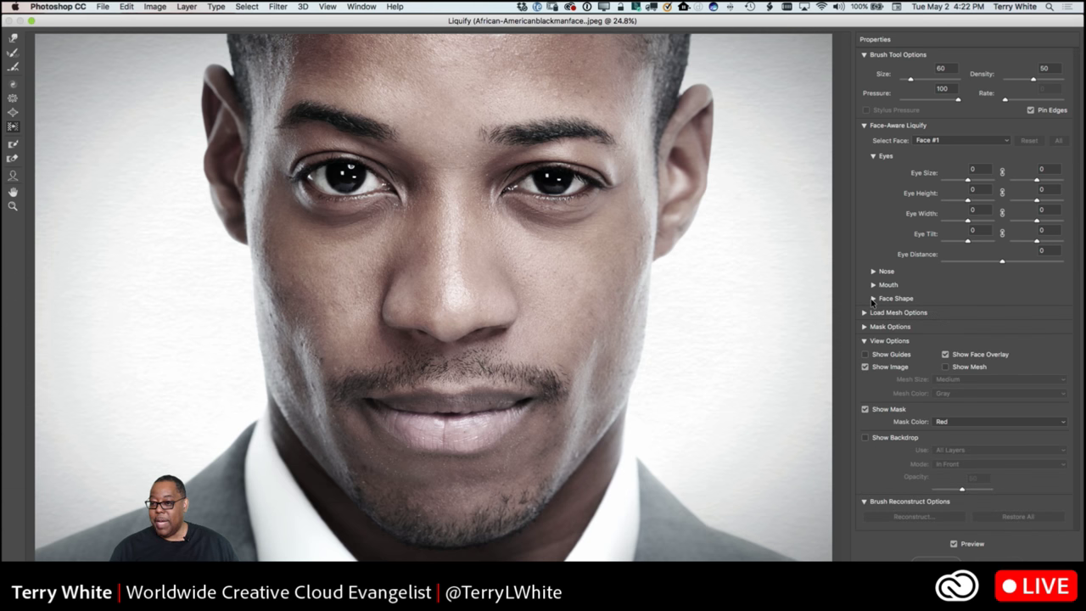
pyautogui.click(874, 156)
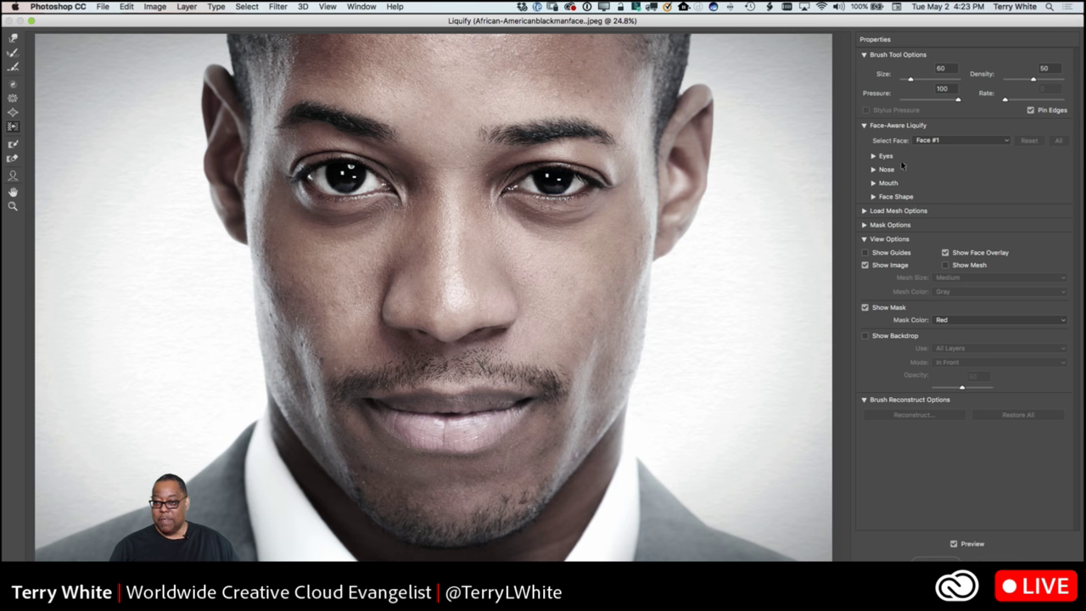
pyautogui.click(874, 158)
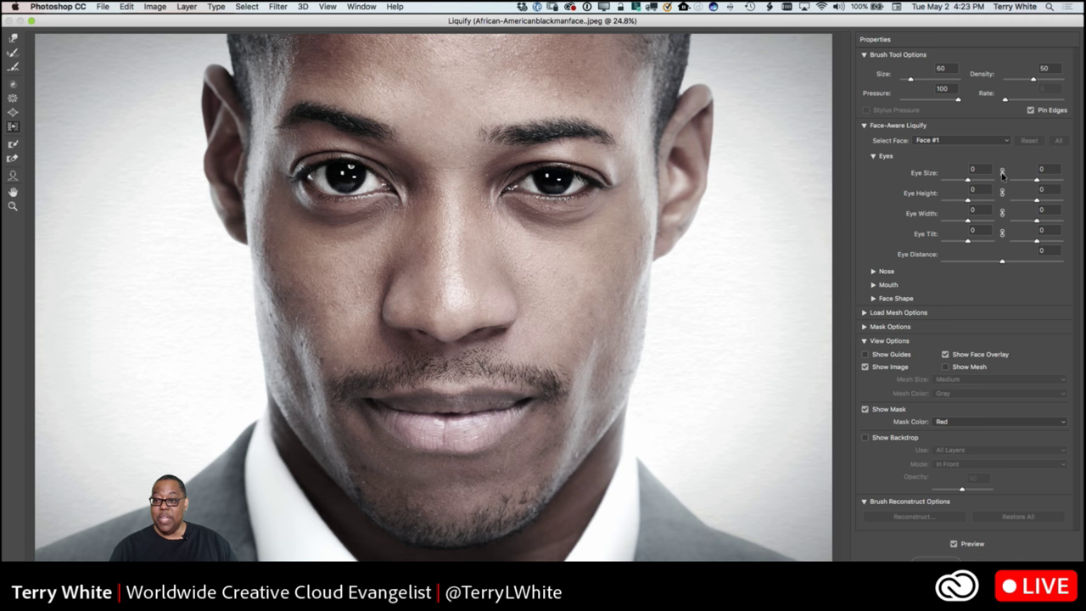
# - Shrink only the eye on the left of the portrait by setting its Eye Size and Eye Height to -100
pyautogui.click(969, 181)
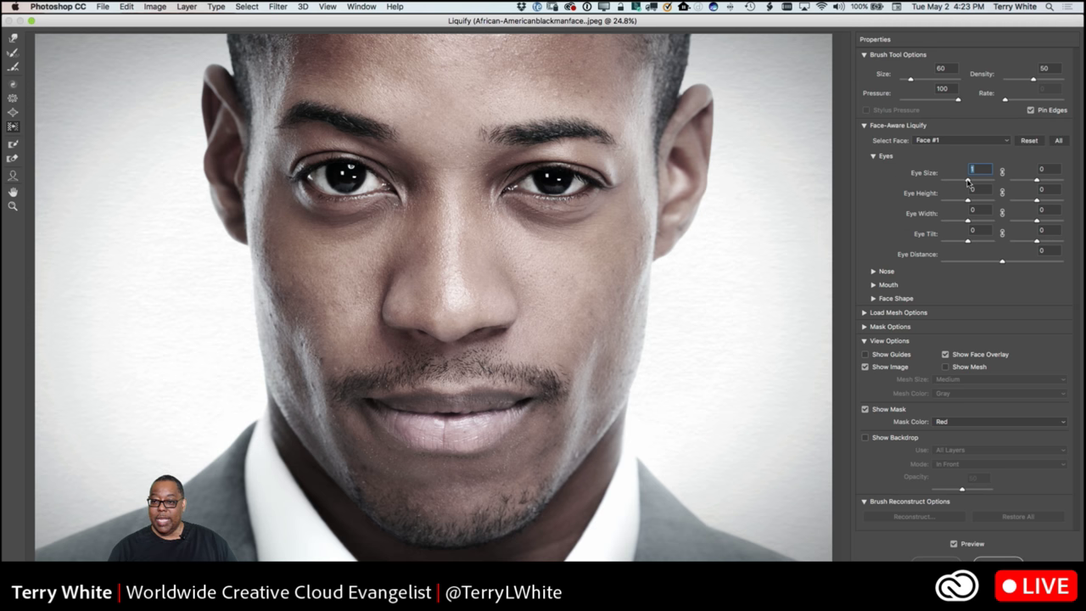
pyautogui.moveTo(968, 181); pyautogui.dragTo(920, 193)
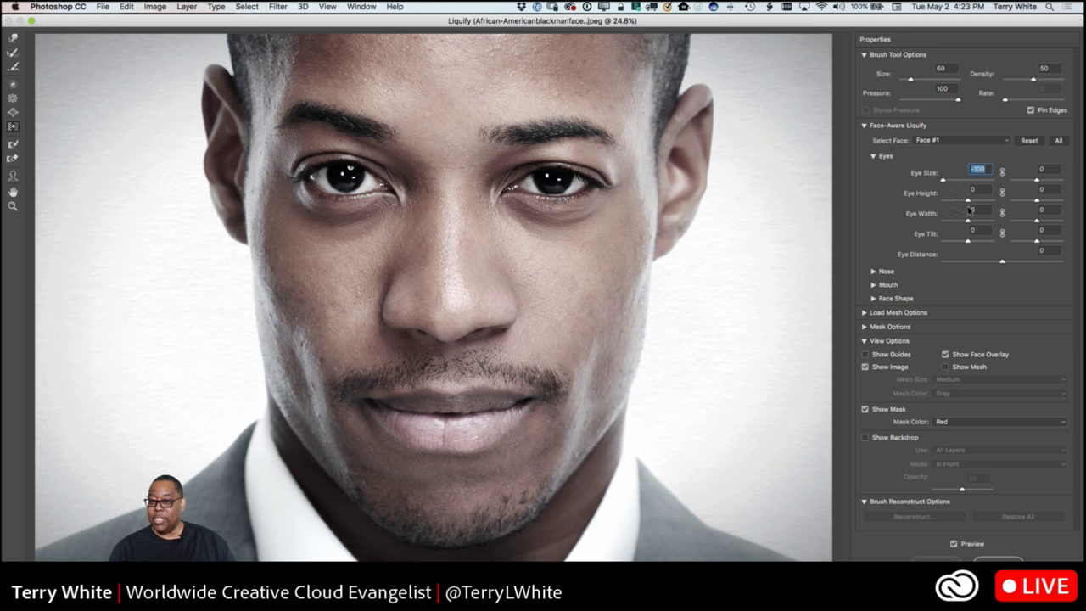
pyautogui.moveTo(968, 201); pyautogui.dragTo(939, 211)
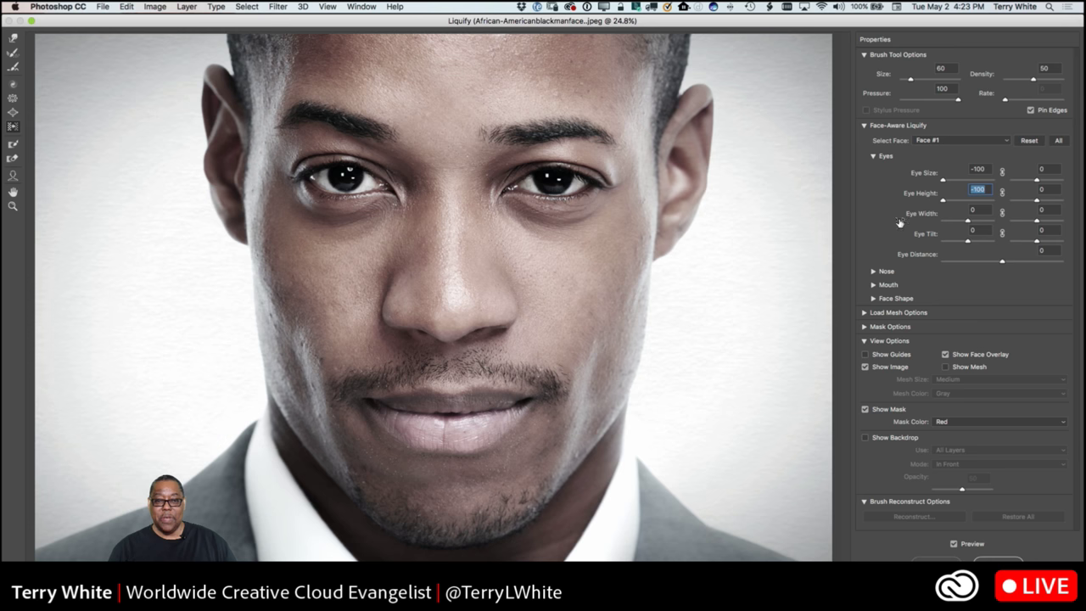
# - Compare the reduced eye with the original by repeatedly toggling the Liquify preview, leaving it on
pyautogui.click(953, 544)
pyautogui.click(953, 544)
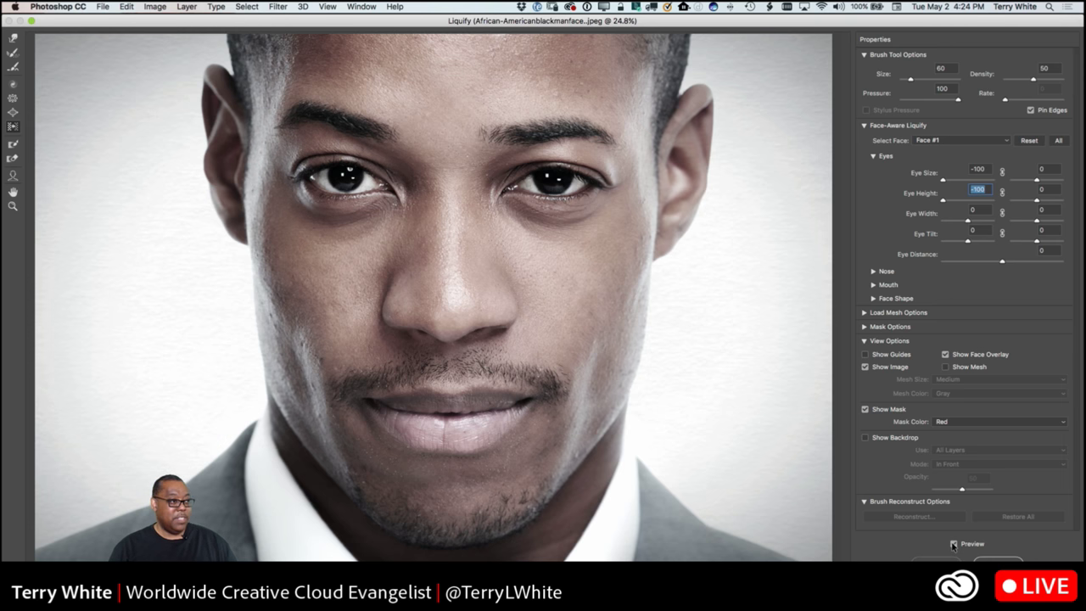
pyautogui.click(953, 544)
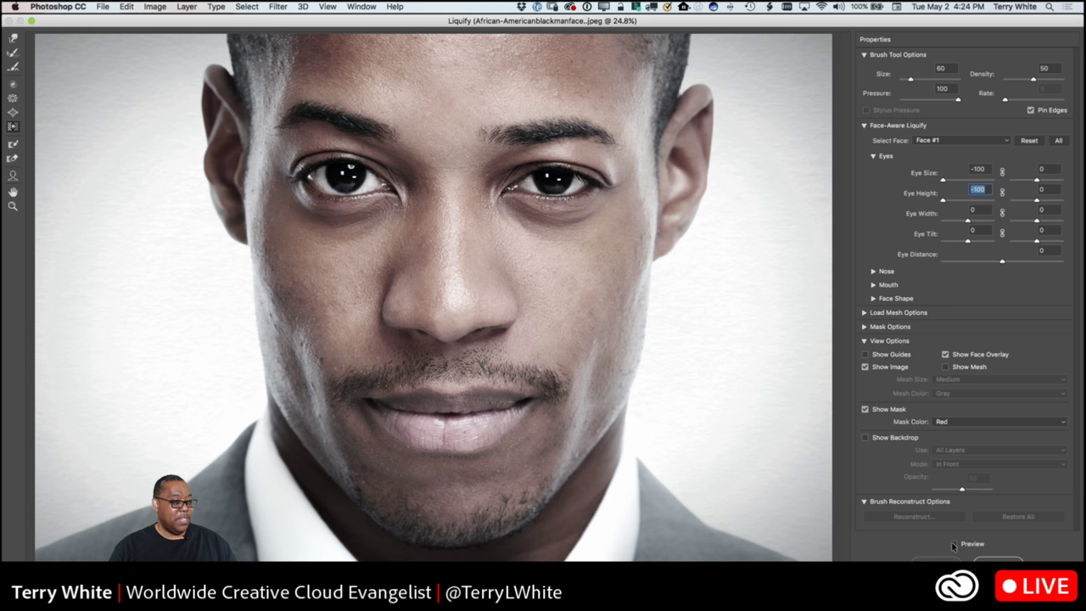
pyautogui.click(953, 544)
pyautogui.click(953, 544)
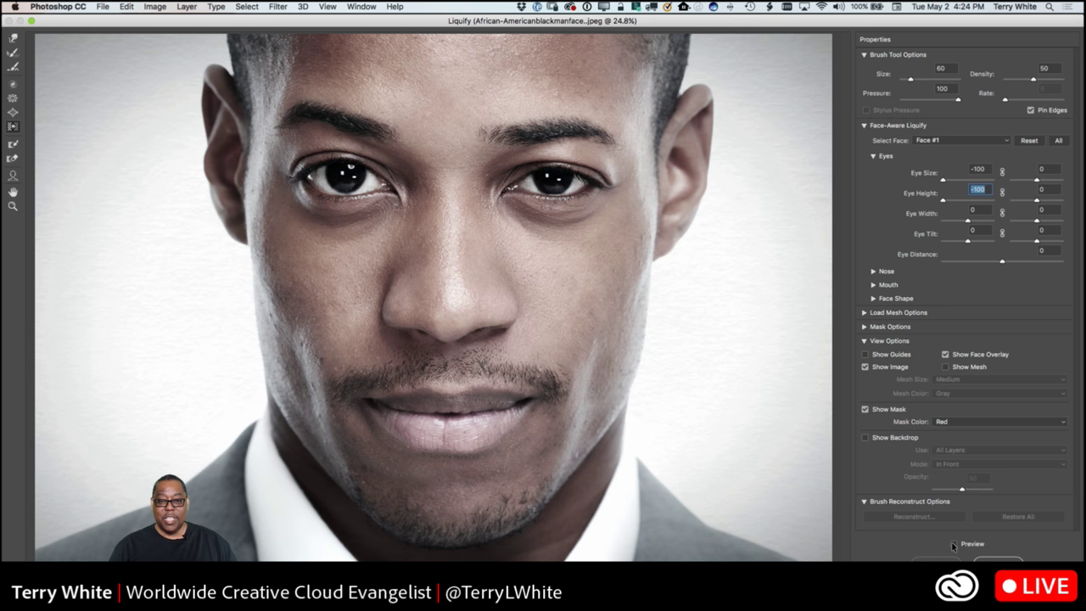
pyautogui.click(953, 544)
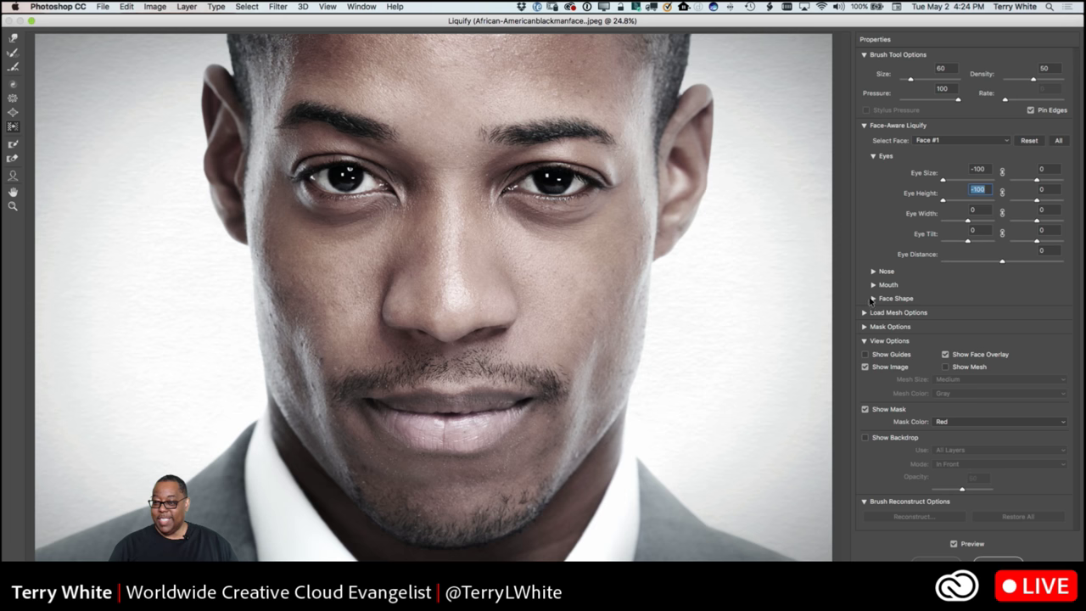
# - Raise the man's Smile to 100 in the Mouth settings and apply the Liquify filter
pyautogui.click(873, 285)
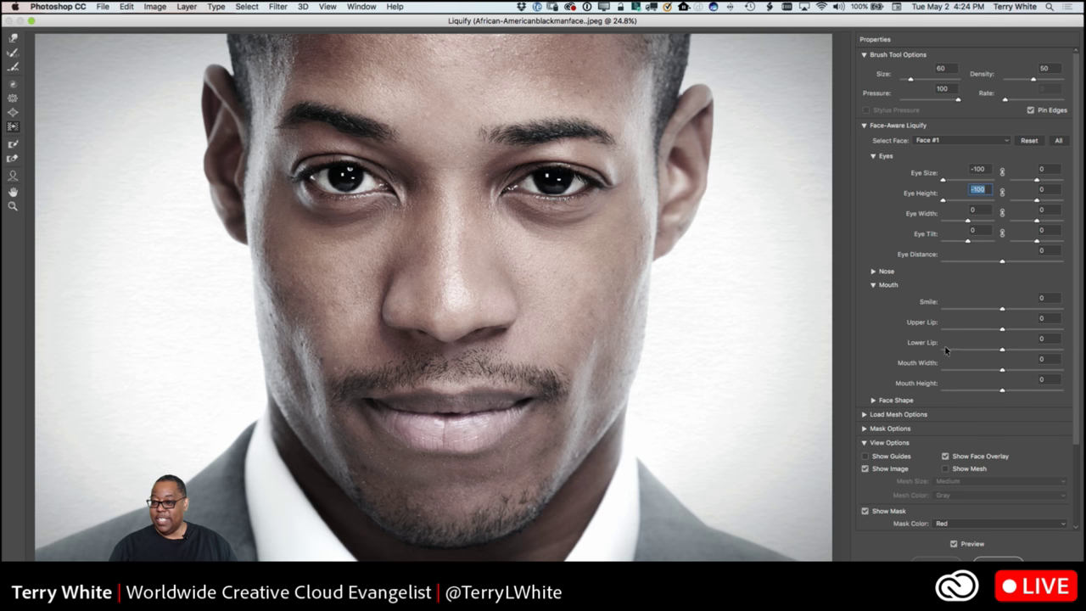
pyautogui.moveTo(999, 310); pyautogui.dragTo(932, 313)
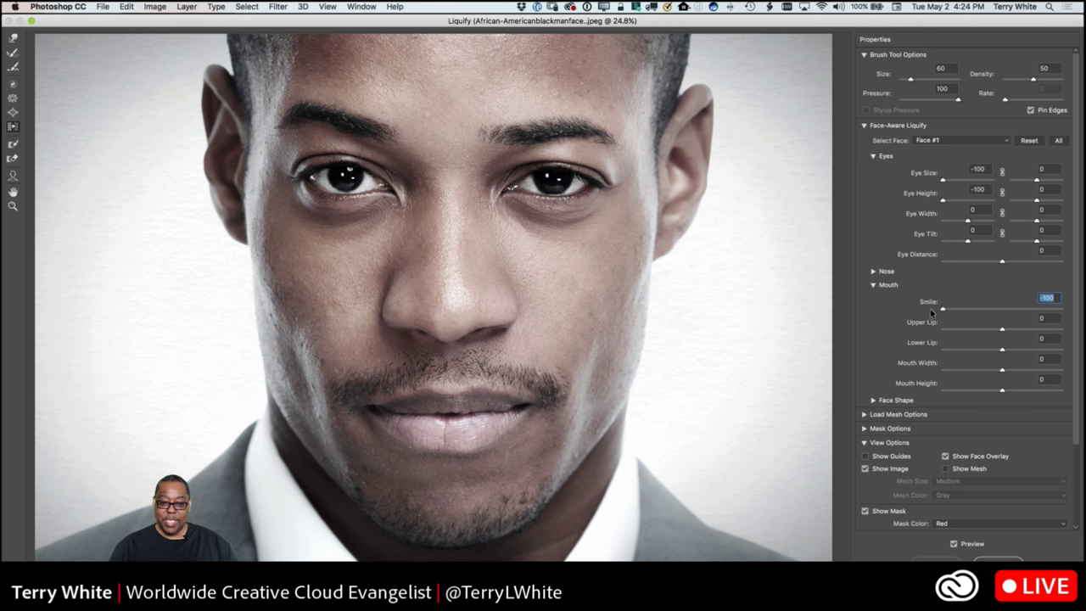
pyautogui.write('0')
pyautogui.press('Return')
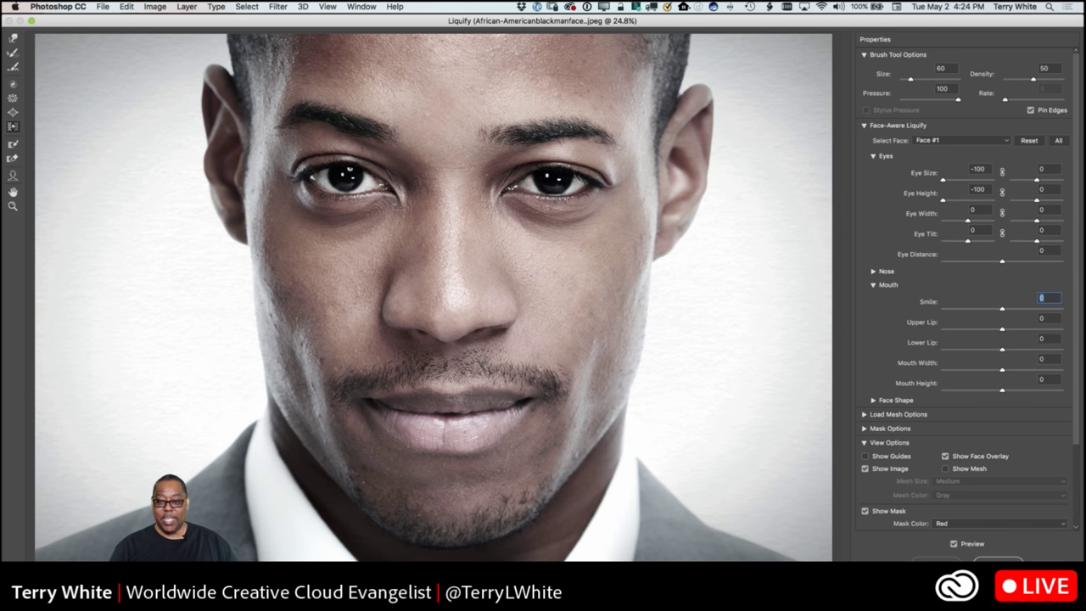
pyautogui.write('100')
pyautogui.press('Return')
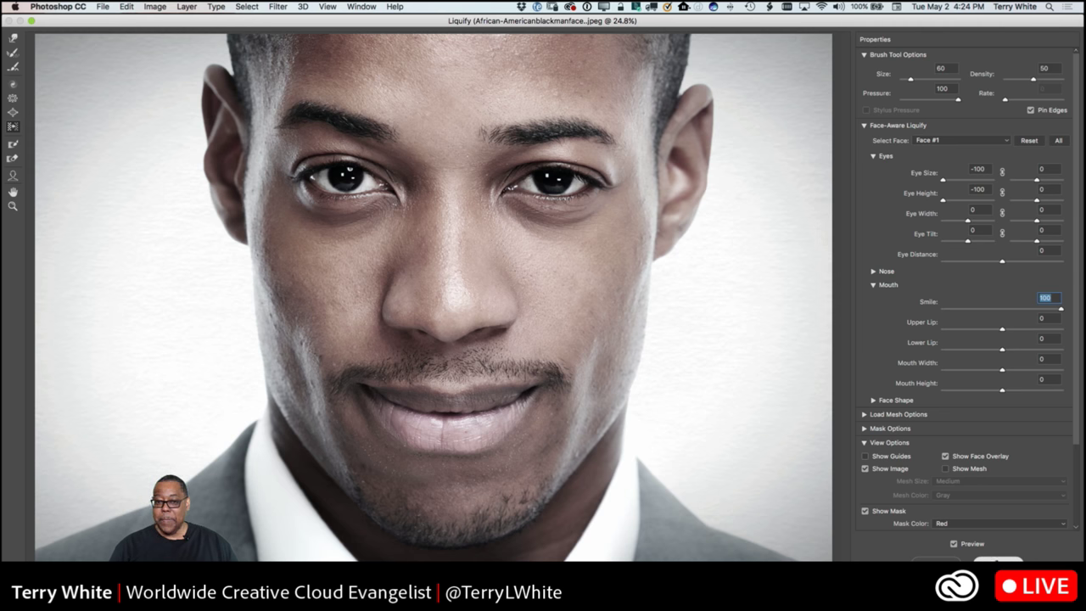
pyautogui.press('Return')
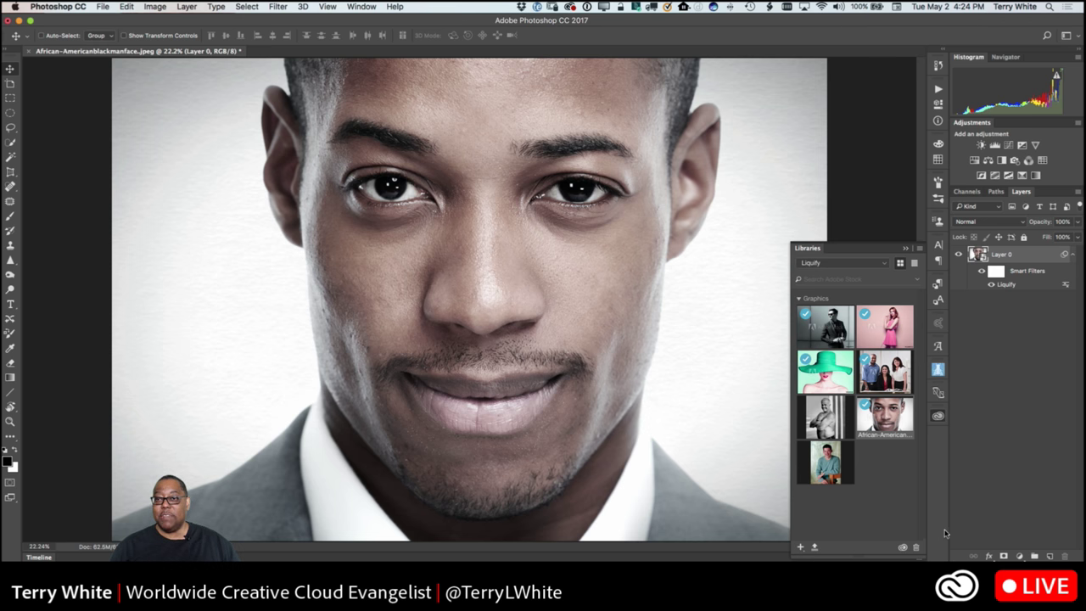
# - Open the business team photo from the Liquify library, fit it to the window and convert its layer for smart filters
pyautogui.doubleClick(883, 370)
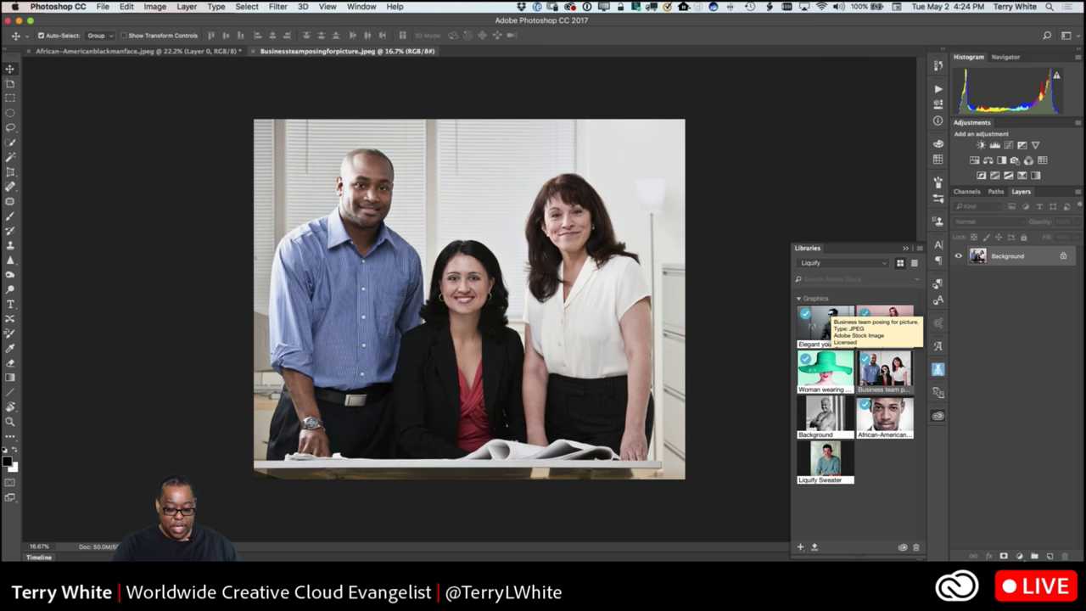
pyautogui.press('super+0')
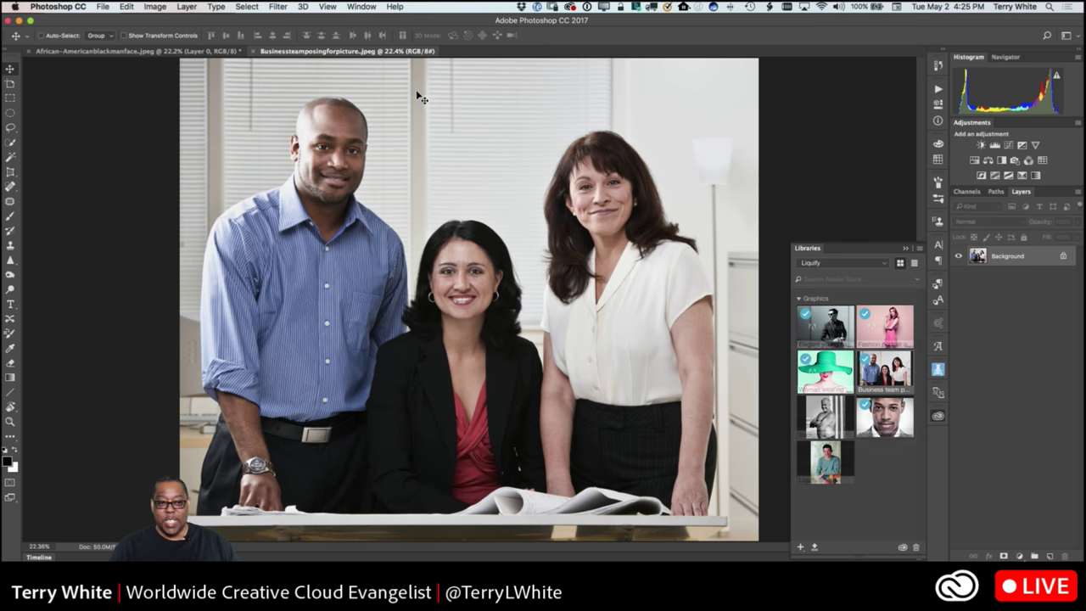
pyautogui.click(277, 7)
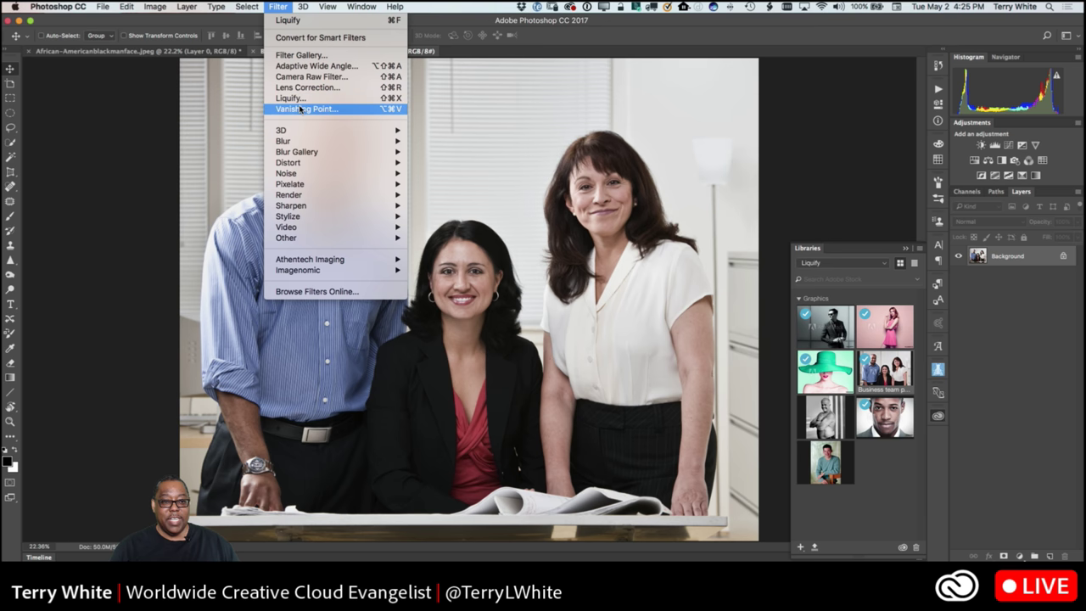
pyautogui.click(321, 38)
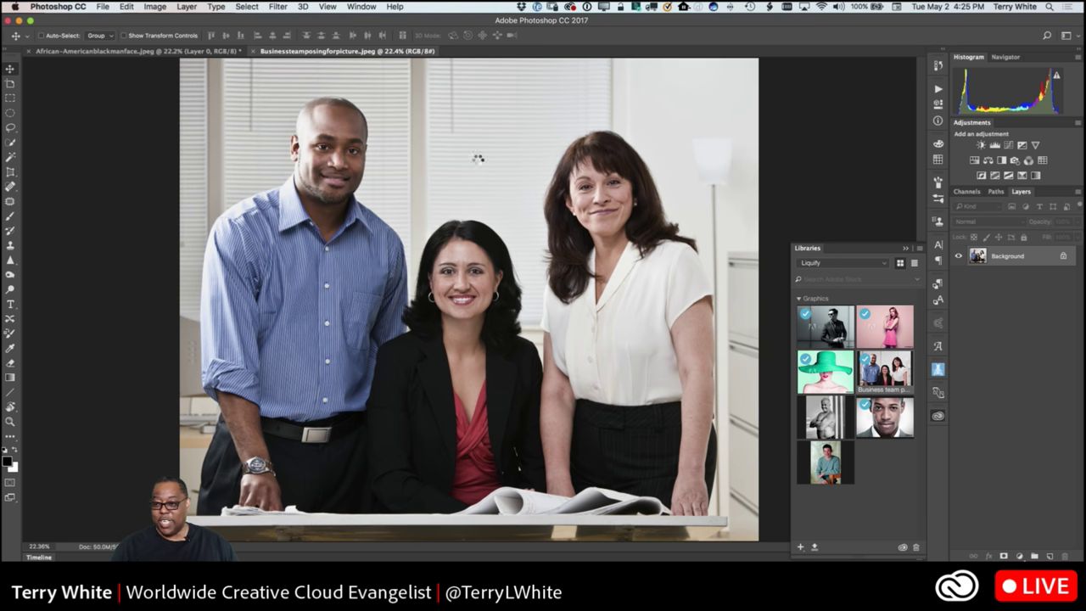
# - Open the team photo in the Liquify filter and check the list of selectable faces, keeping Face #1
pyautogui.click(277, 7)
pyautogui.click(289, 99)
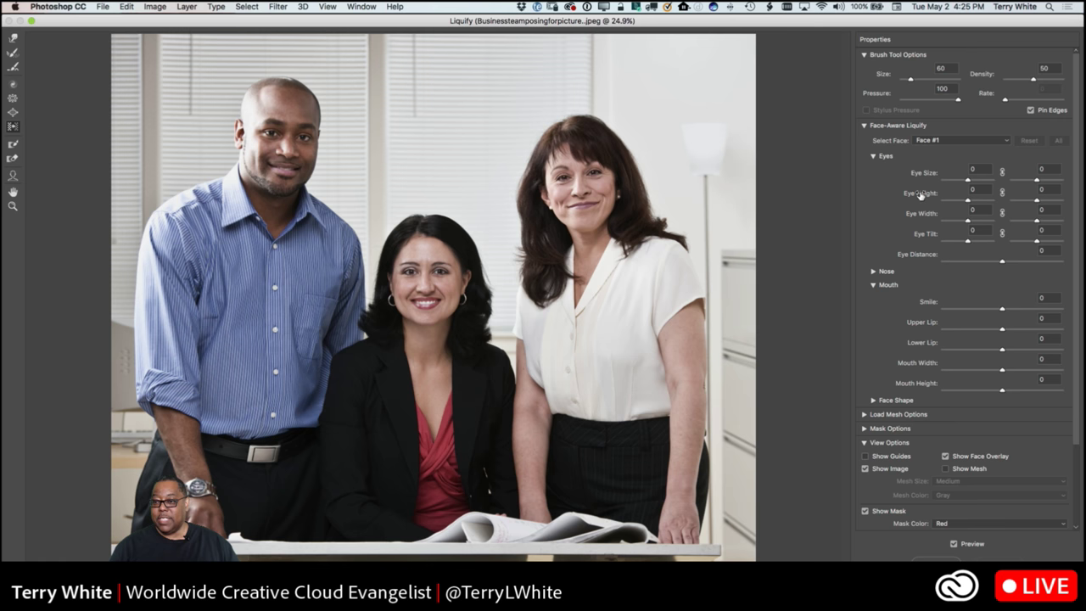
pyautogui.click(936, 141)
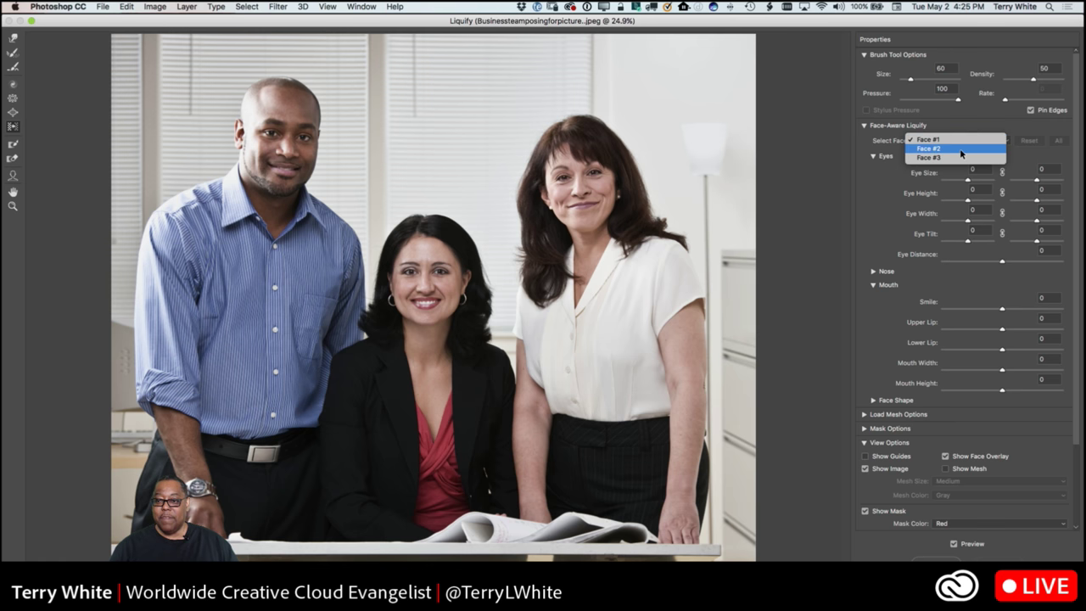
pyautogui.click(857, 146)
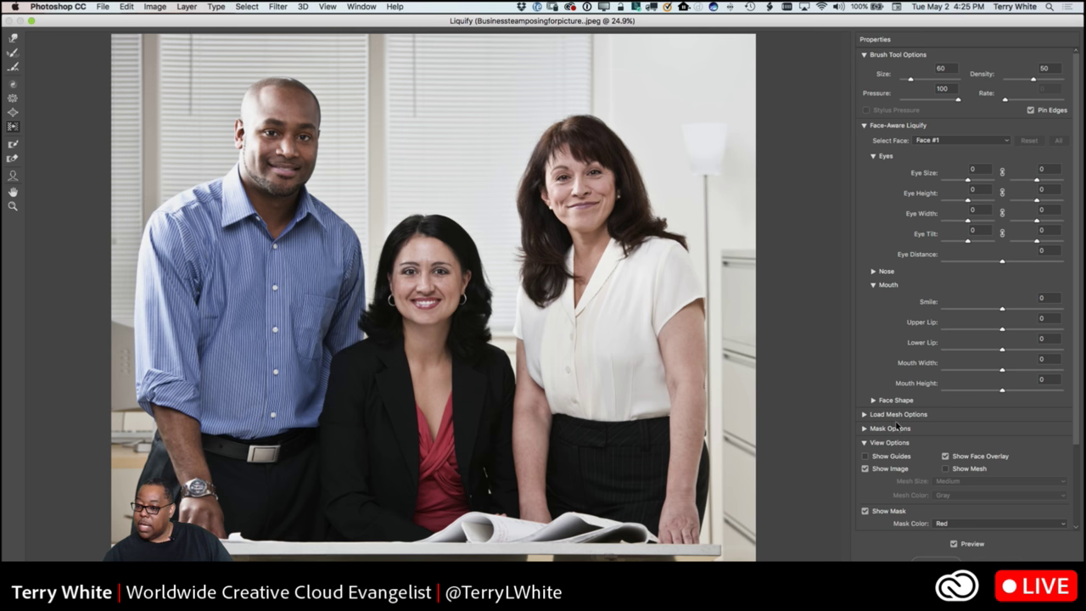
pyautogui.click(898, 459)
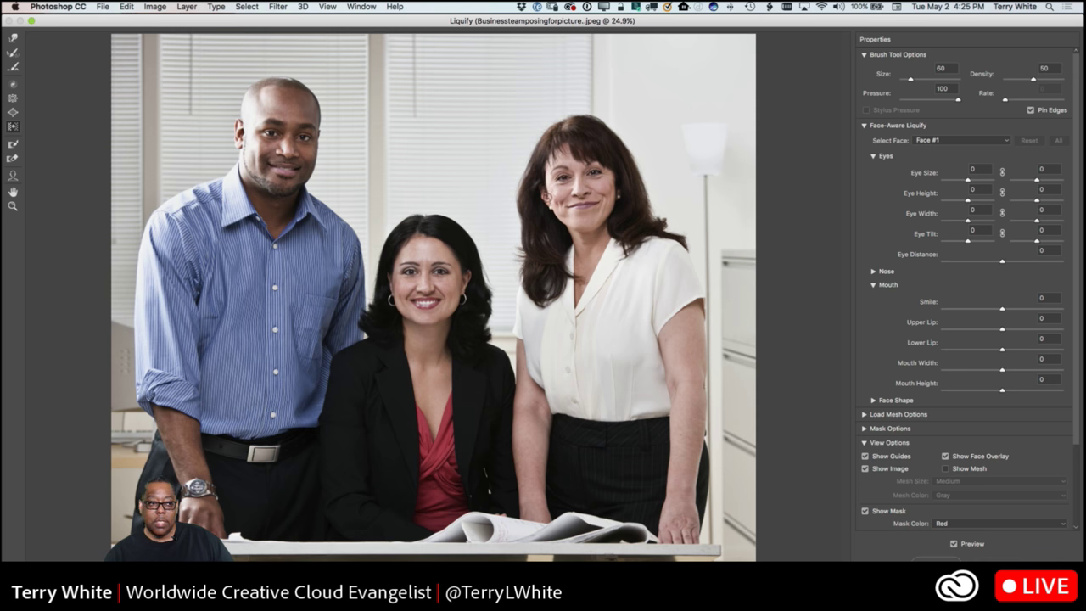
pyautogui.click(13, 37)
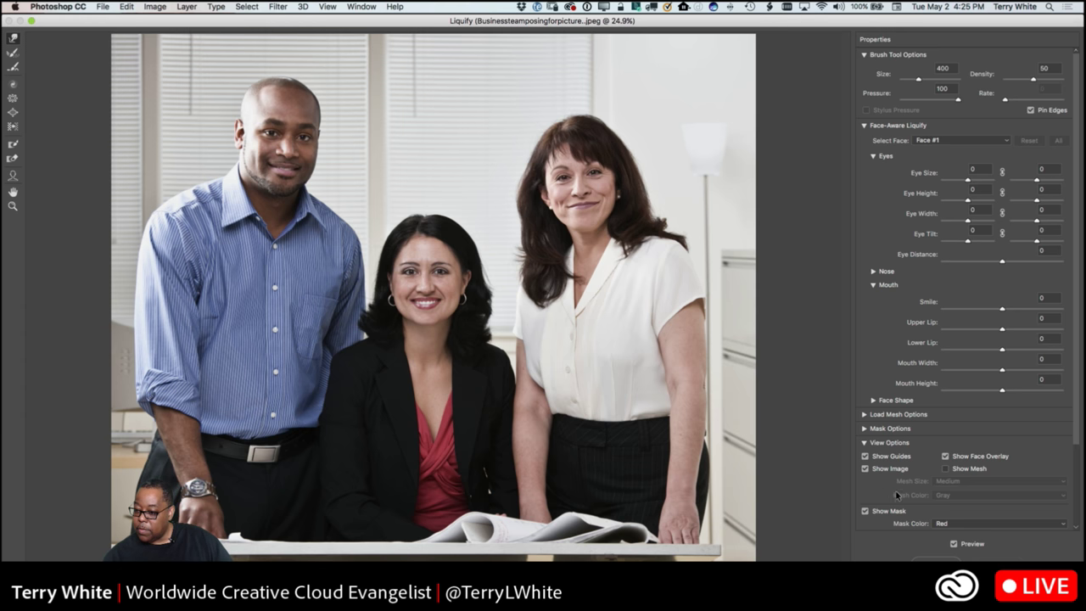
pyautogui.scroll(-3, 896, 494)
pyautogui.scroll(3, 896, 495)
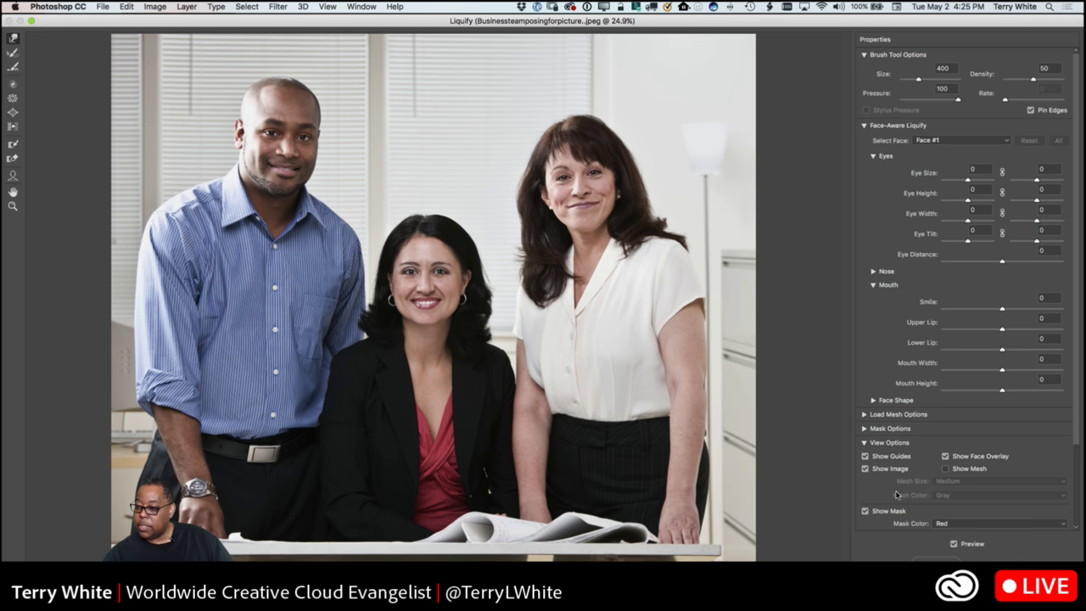
pyautogui.click(873, 458)
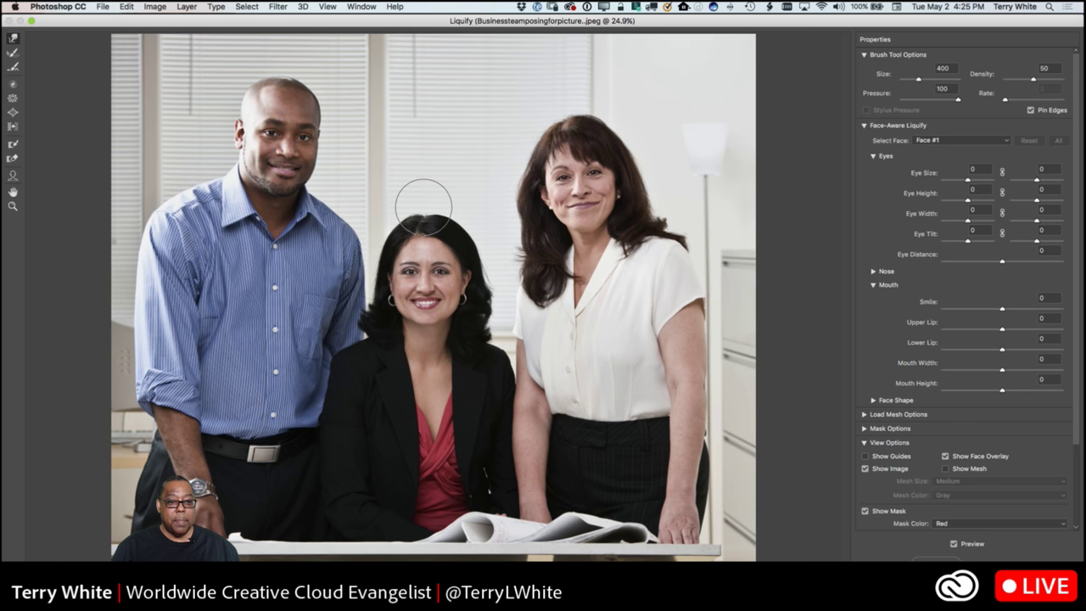
# - Reshape the man's face with the Face tool to Face Width -50, Chin Height -27, Mouth Width -47, Upper Lip -39 and Smile 11
pyautogui.click(12, 176)
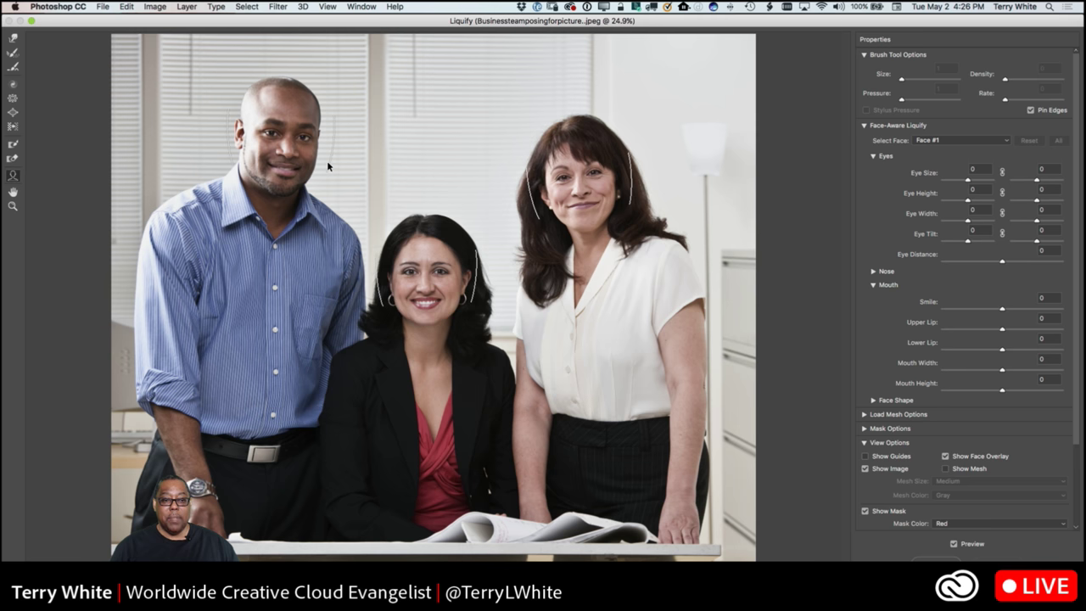
pyautogui.moveTo(317, 159)
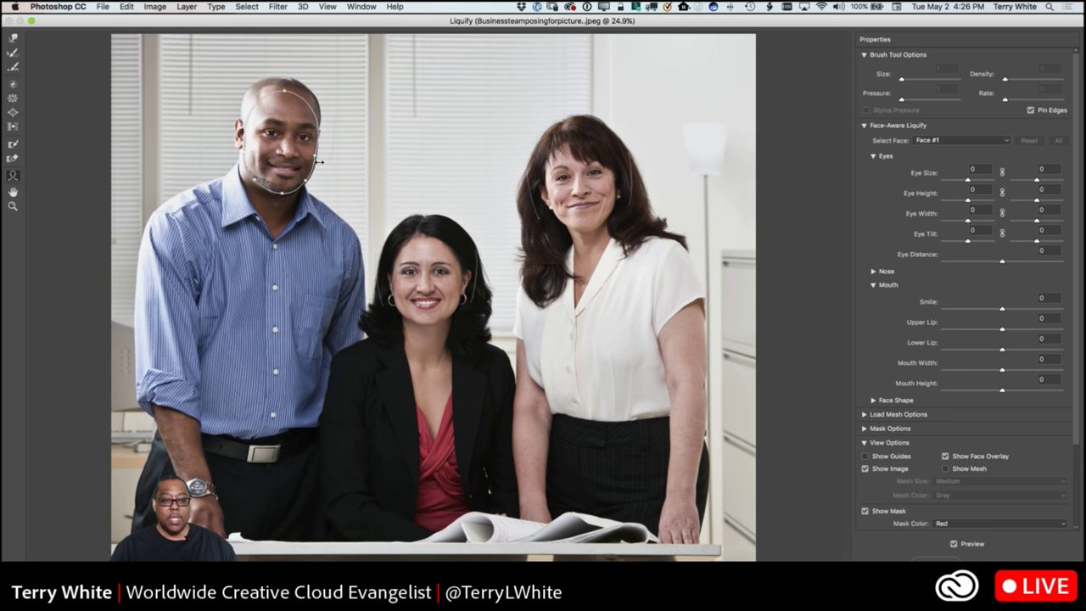
pyautogui.moveTo(318, 157)
pyautogui.mouseDown()
pyautogui.moveTo(327, 155)
pyautogui.moveTo(312, 157)
pyautogui.mouseUp()
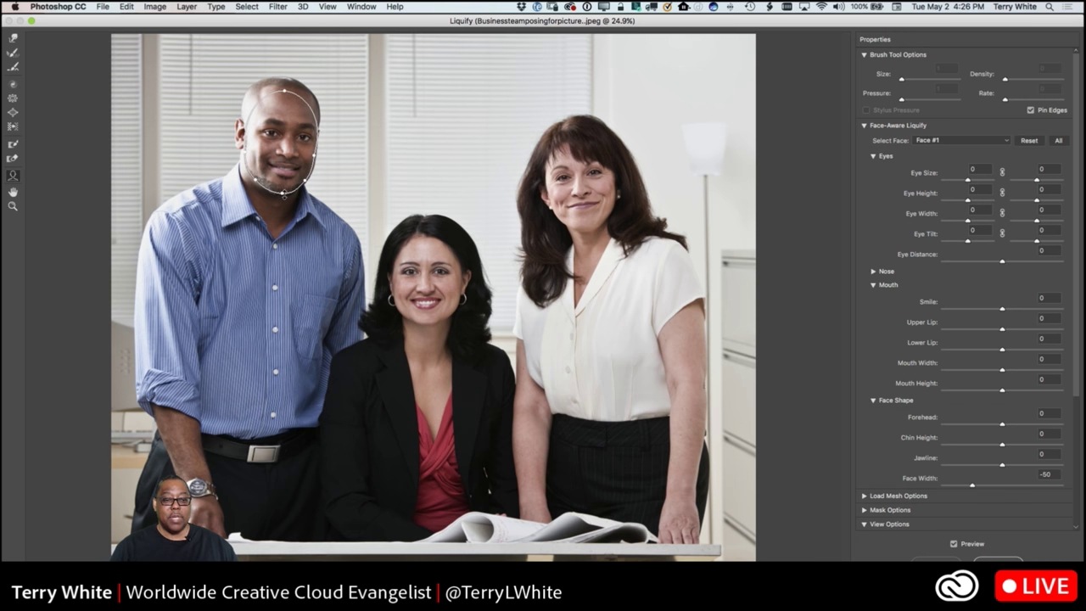
pyautogui.moveTo(282, 197)
pyautogui.mouseDown()
pyautogui.moveTo(282, 208)
pyautogui.moveTo(282, 194)
pyautogui.mouseUp()
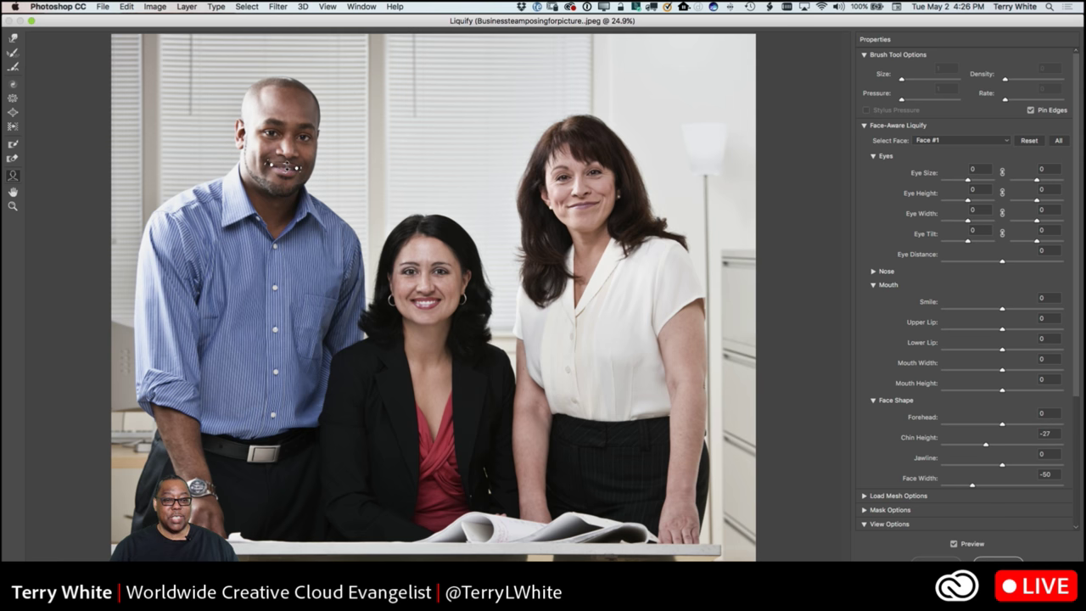
pyautogui.moveTo(298, 168); pyautogui.dragTo(309, 174)
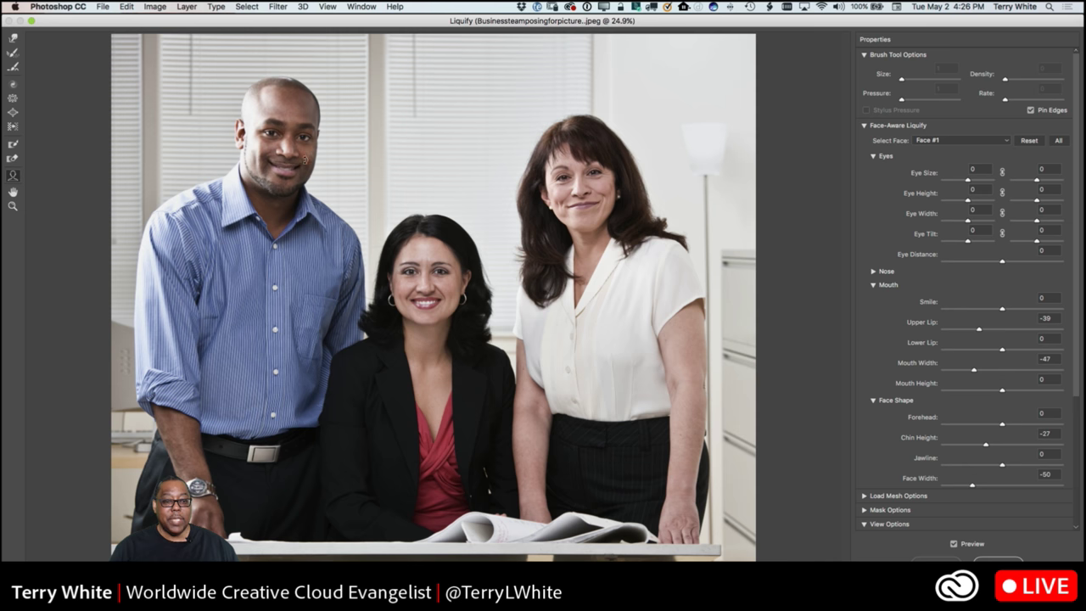
pyautogui.moveTo(304, 169); pyautogui.dragTo(307, 164)
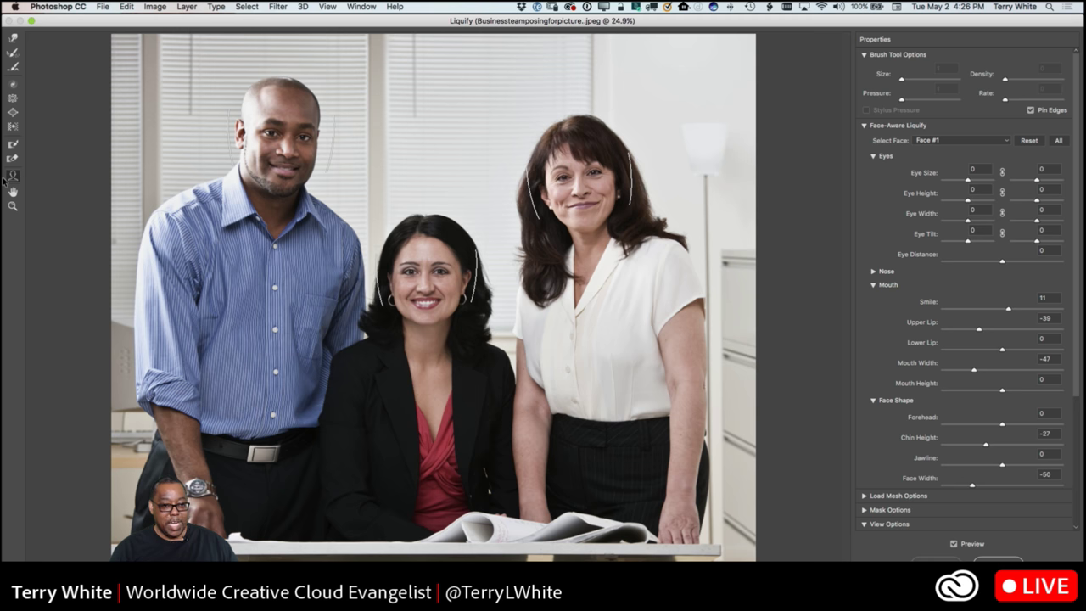
# - Narrow the seated woman's face directly on the image to a Face Width of -57
pyautogui.moveTo(418, 300)
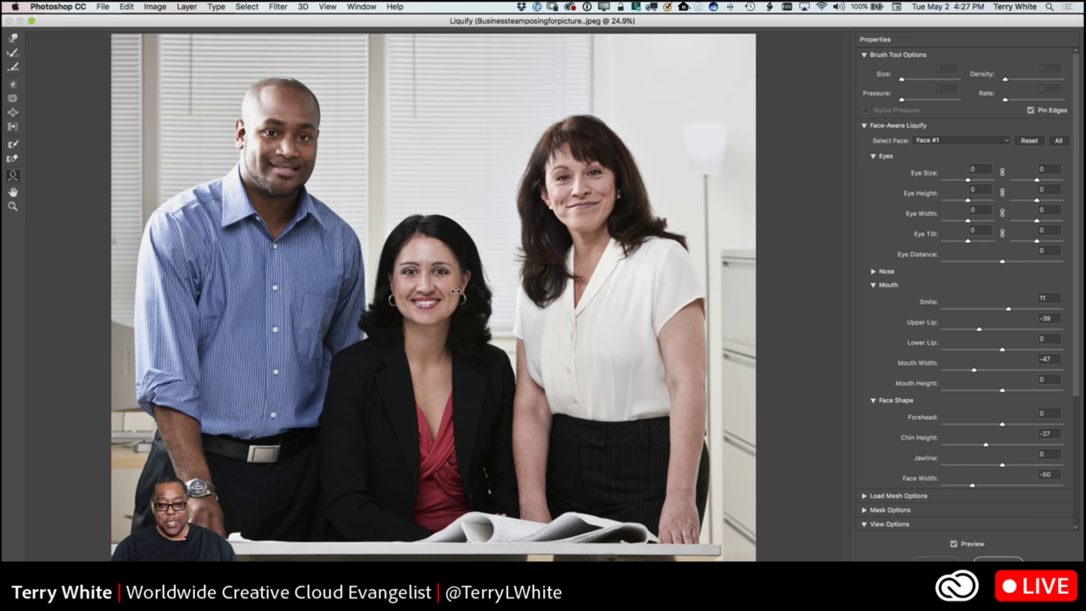
pyautogui.click(459, 294)
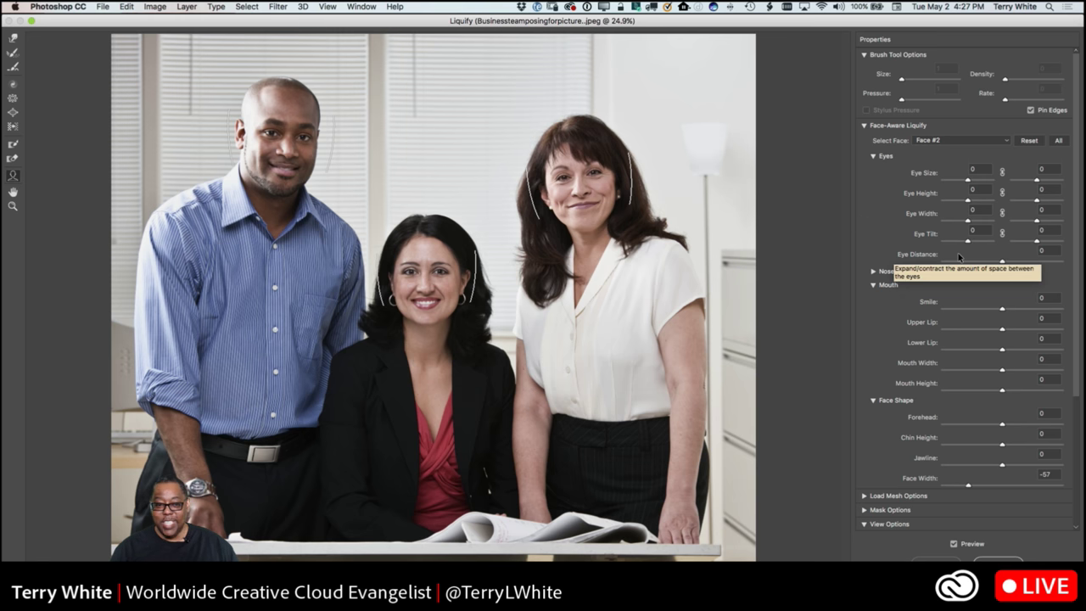
# - Switch back to Face #1 and set its Smile to 36 and Chin Height to 35
pyautogui.click(954, 140)
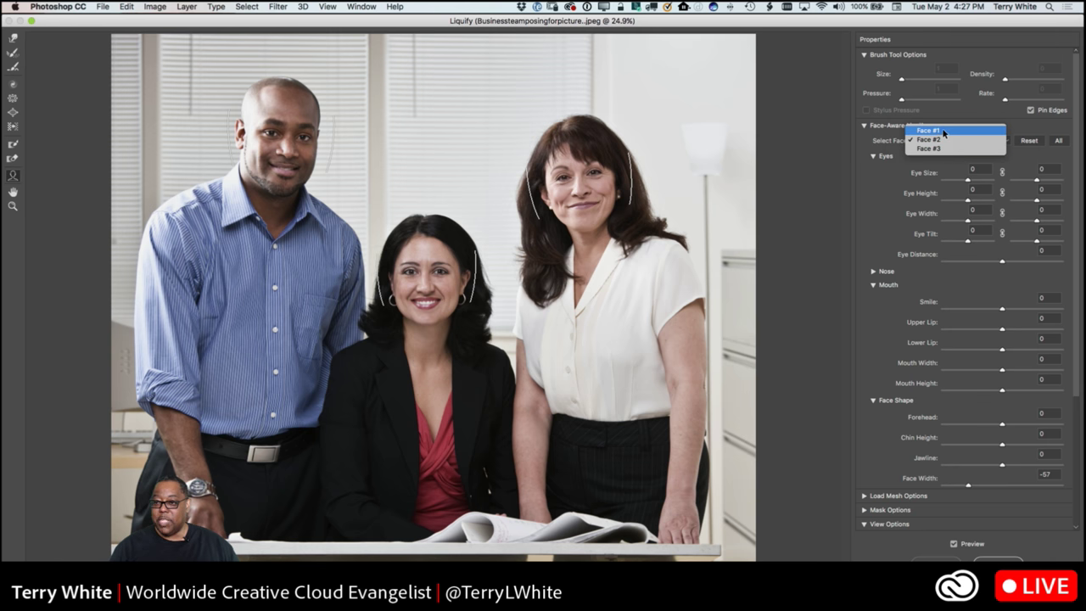
pyautogui.click(928, 130)
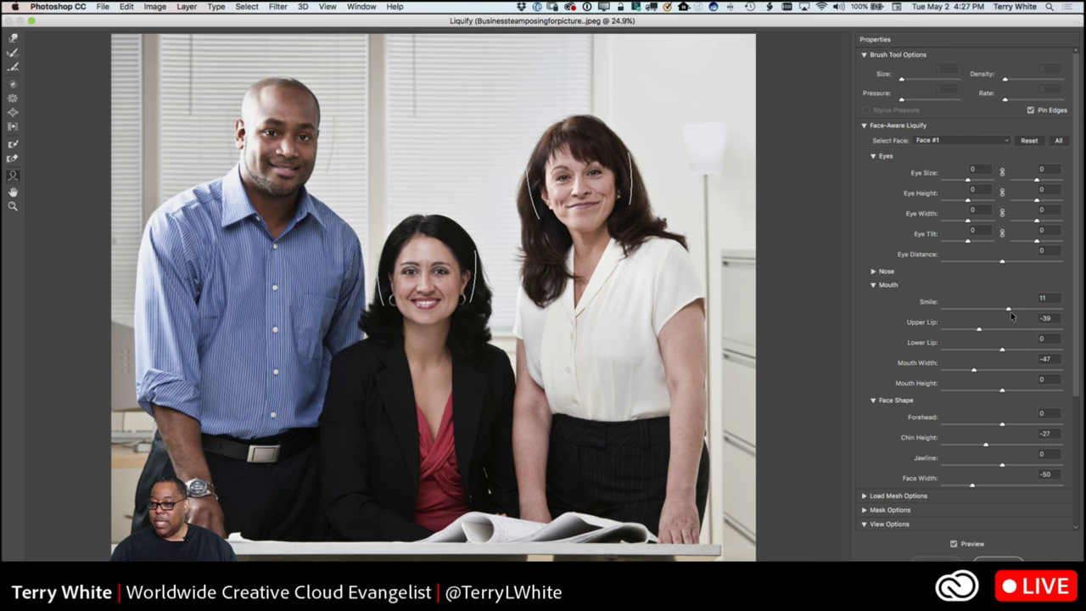
pyautogui.moveTo(1009, 312); pyautogui.dragTo(1049, 311)
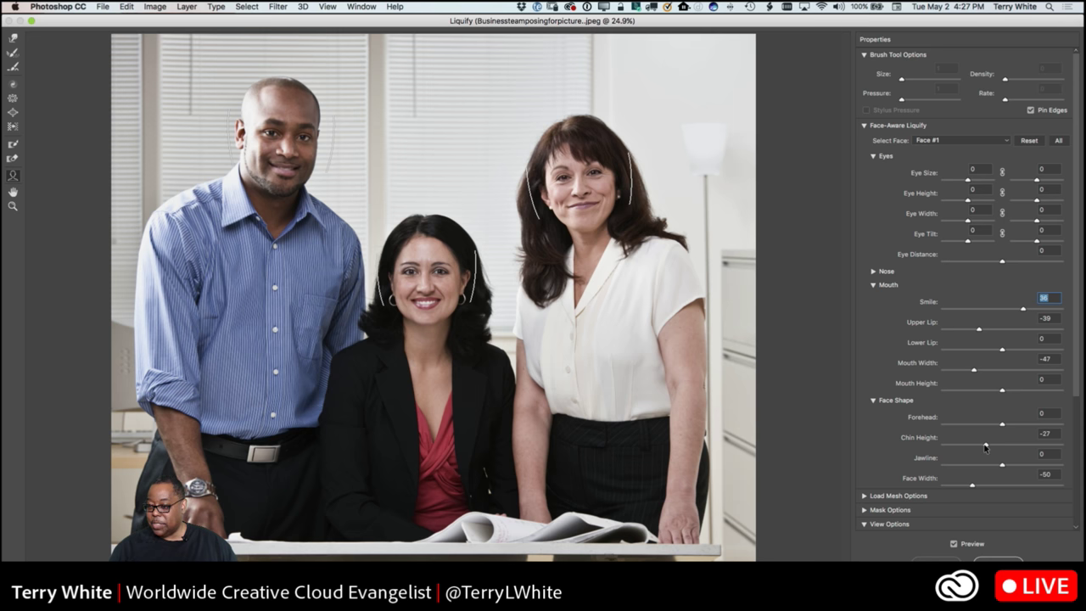
pyautogui.moveTo(985, 447); pyautogui.dragTo(1021, 440)
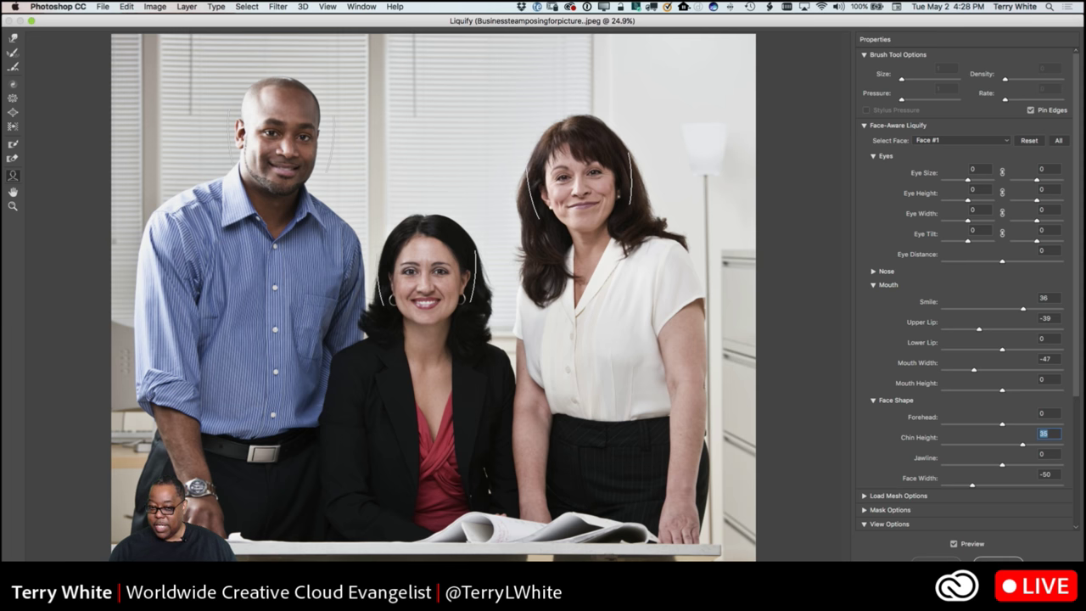
# - Show the Nose settings for Face #1 and set Nose Width to -100 and Nose Height to -7
pyautogui.press('o')
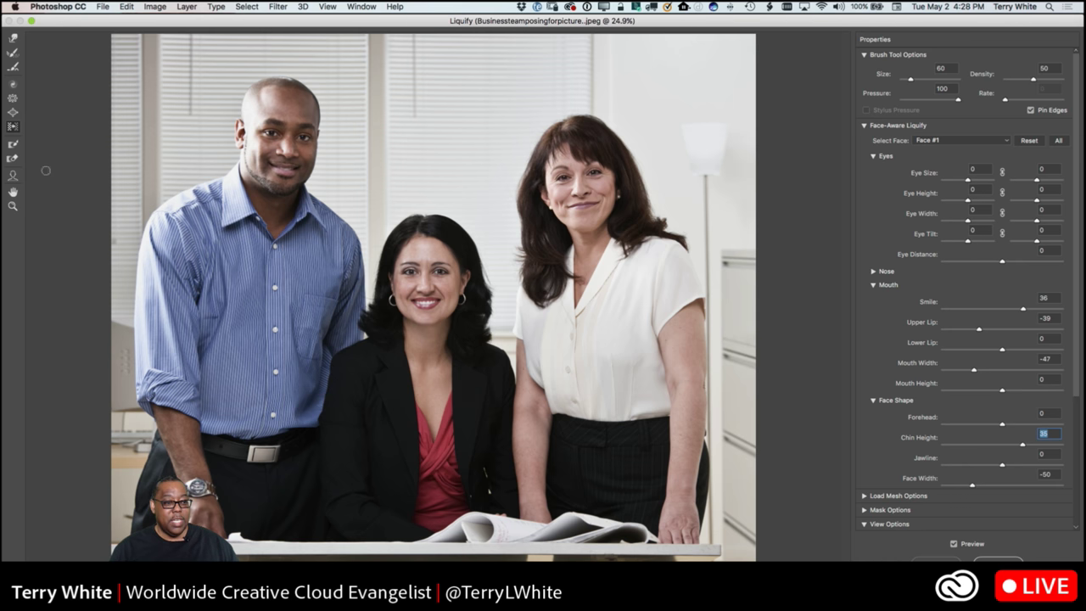
pyautogui.click(12, 175)
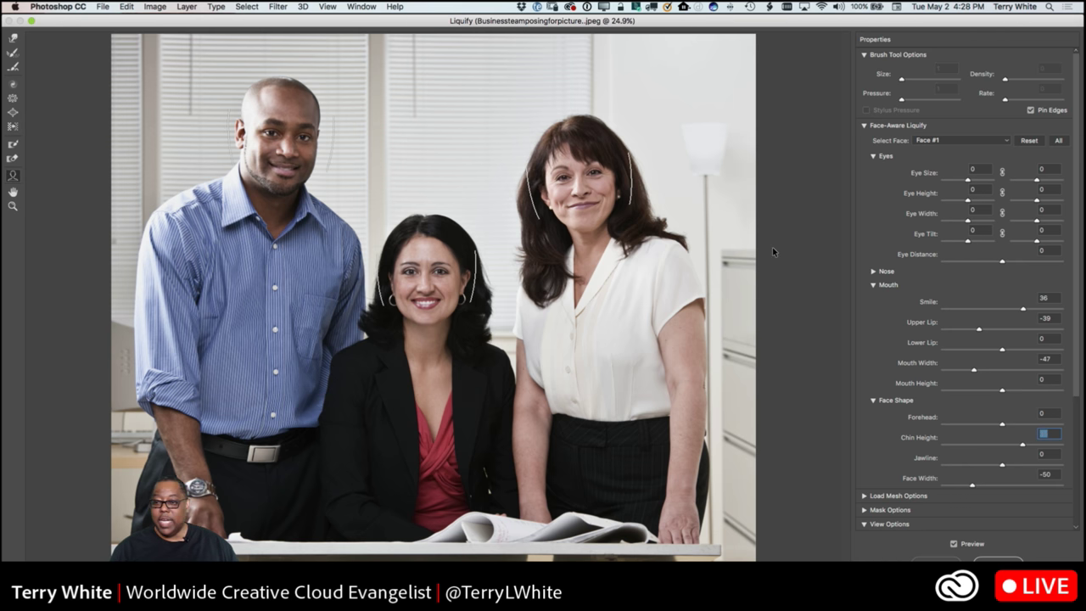
pyautogui.click(874, 271)
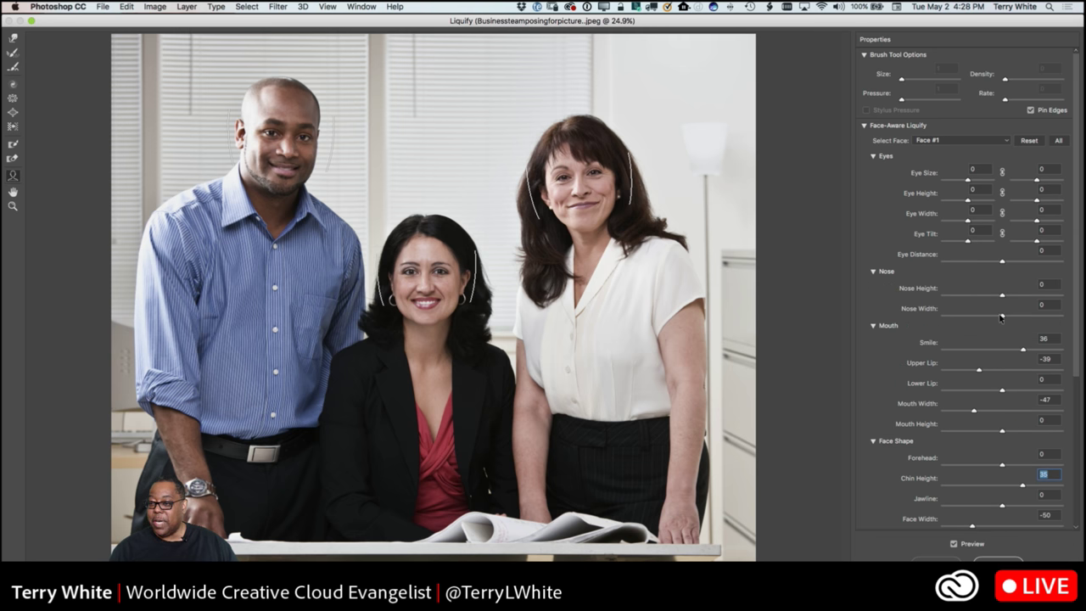
pyautogui.moveTo(1002, 318); pyautogui.dragTo(1037, 316)
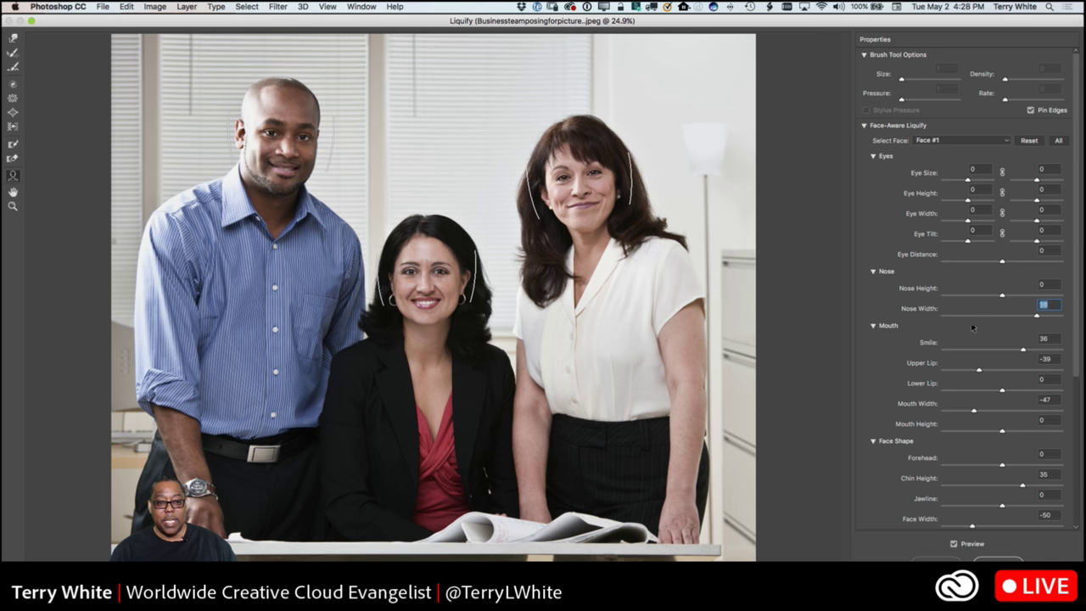
pyautogui.moveTo(973, 328); pyautogui.dragTo(908, 340)
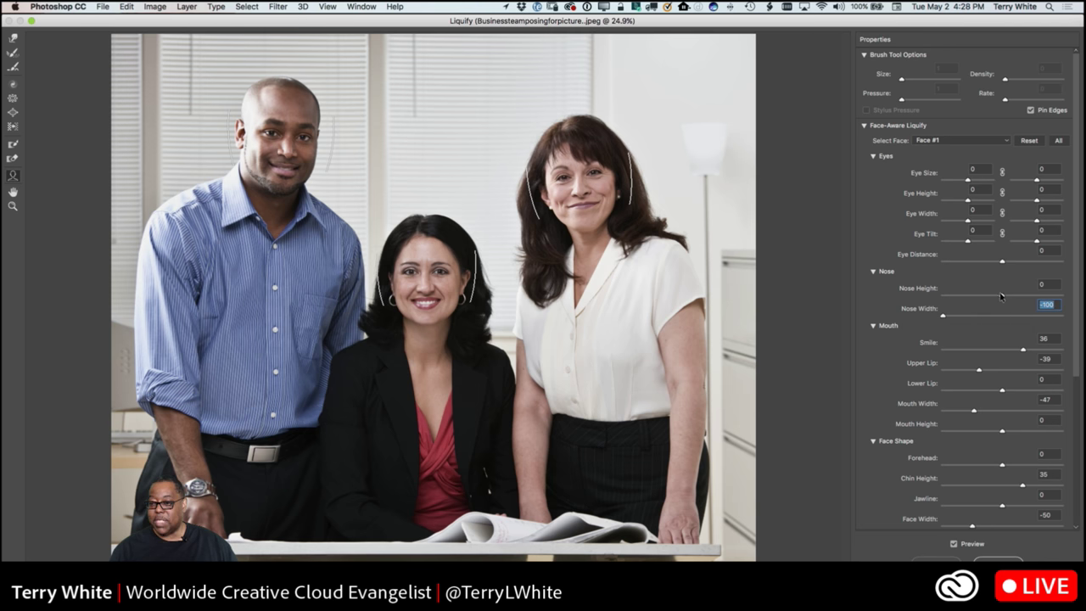
pyautogui.moveTo(1001, 295); pyautogui.dragTo(905, 313)
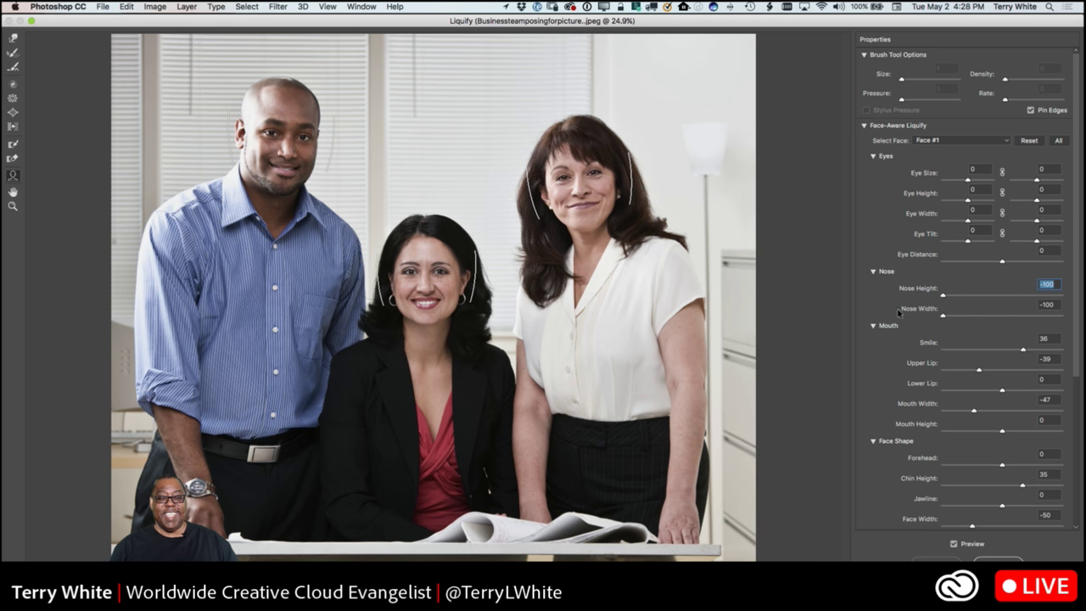
pyautogui.moveTo(943, 295); pyautogui.dragTo(1002, 294)
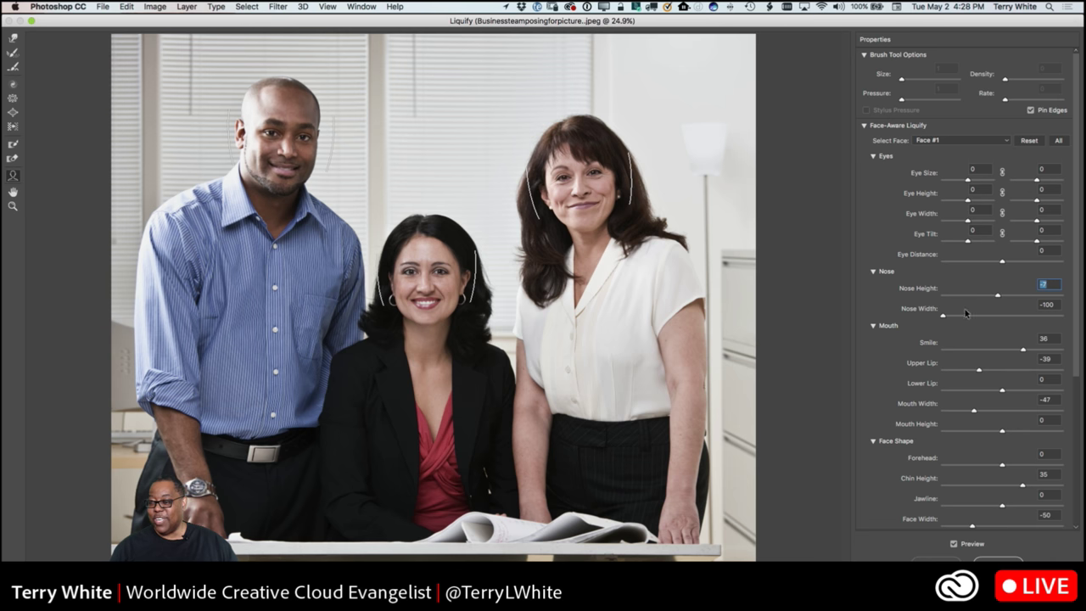
# - Set Face #1's Nose Width to -3 and apply the Liquify adjustments to the group photo
pyautogui.moveTo(943, 315); pyautogui.dragTo(1000, 314)
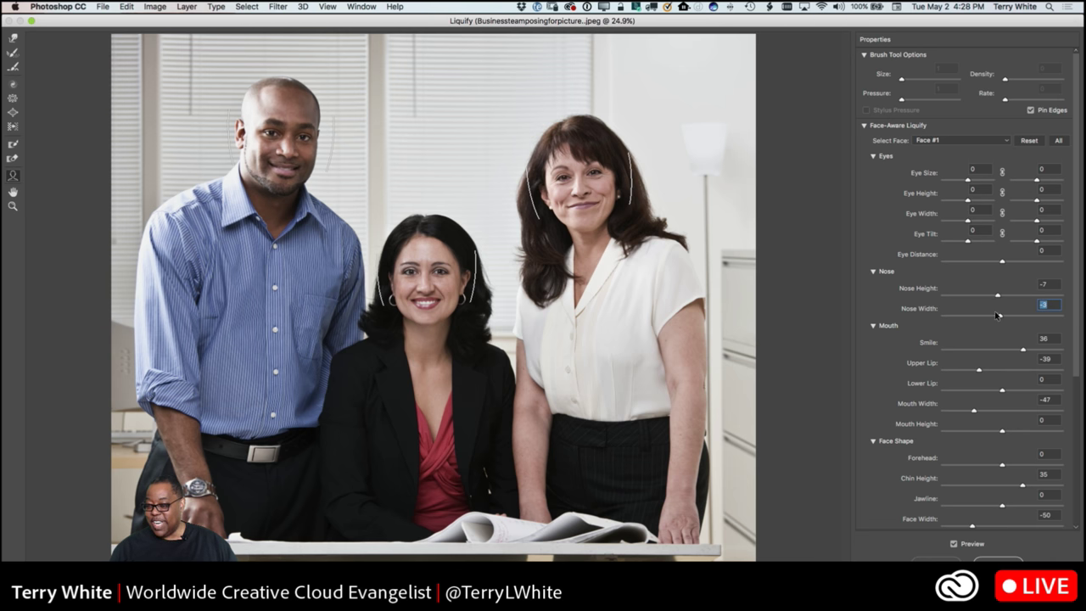
pyautogui.scroll(-5, 978, 356)
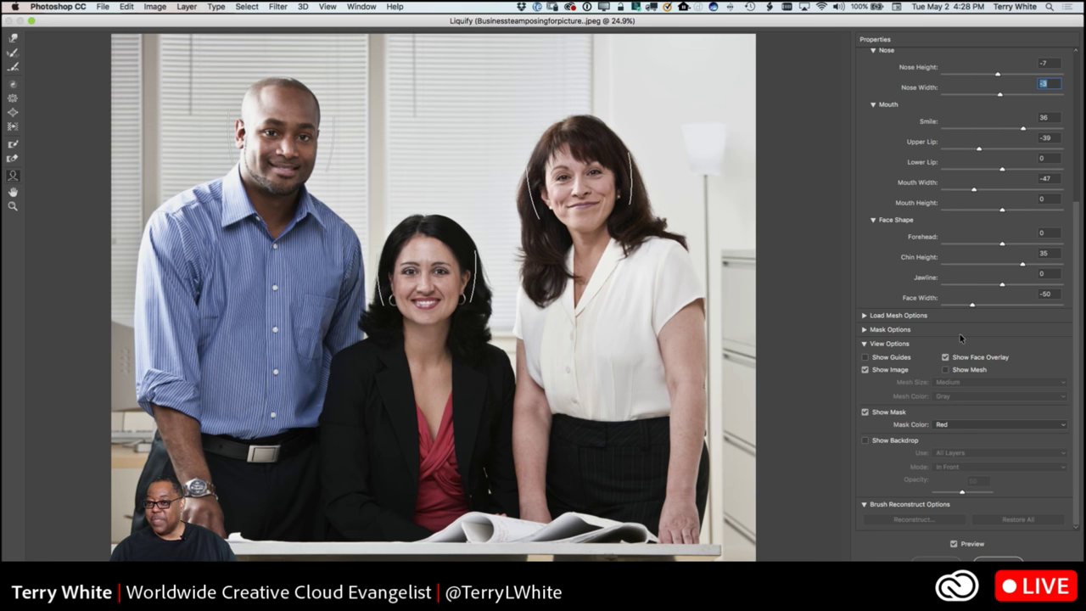
pyautogui.scroll(5, 960, 333)
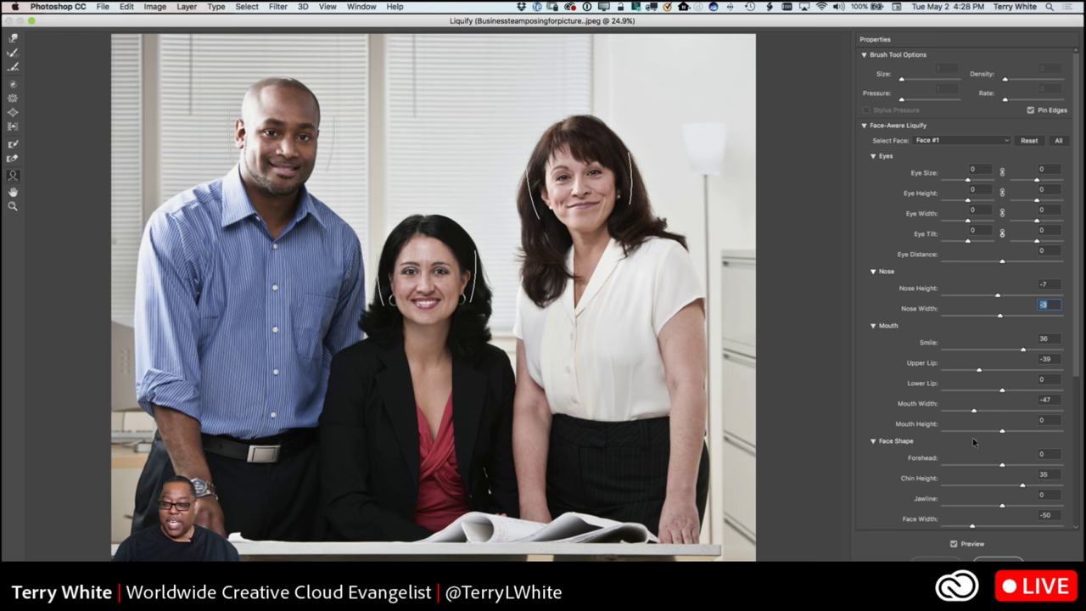
pyautogui.scroll(-5, 982, 463)
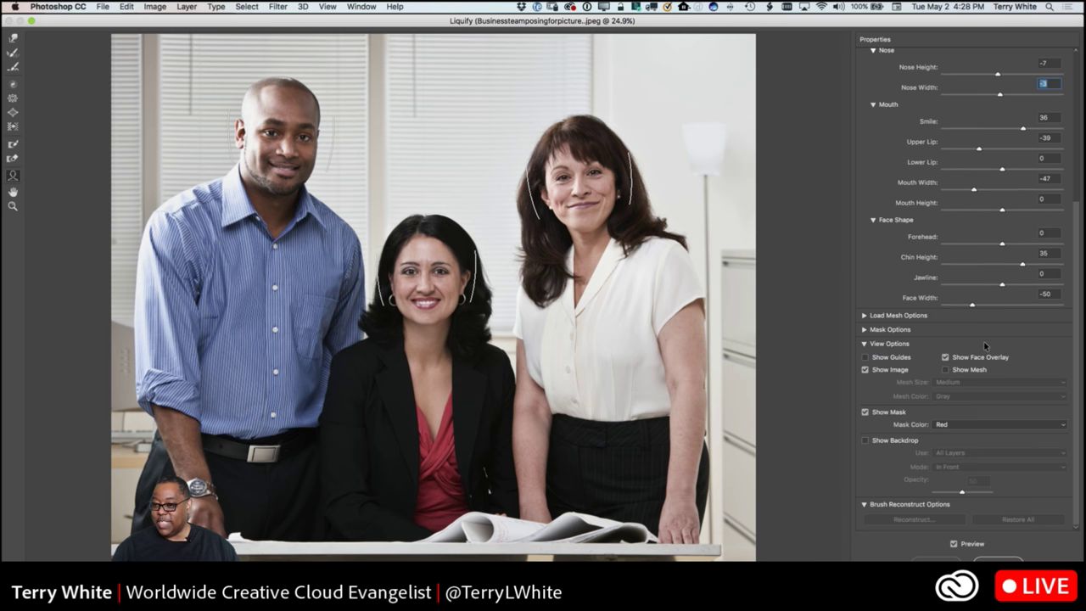
pyautogui.scroll(5, 978, 298)
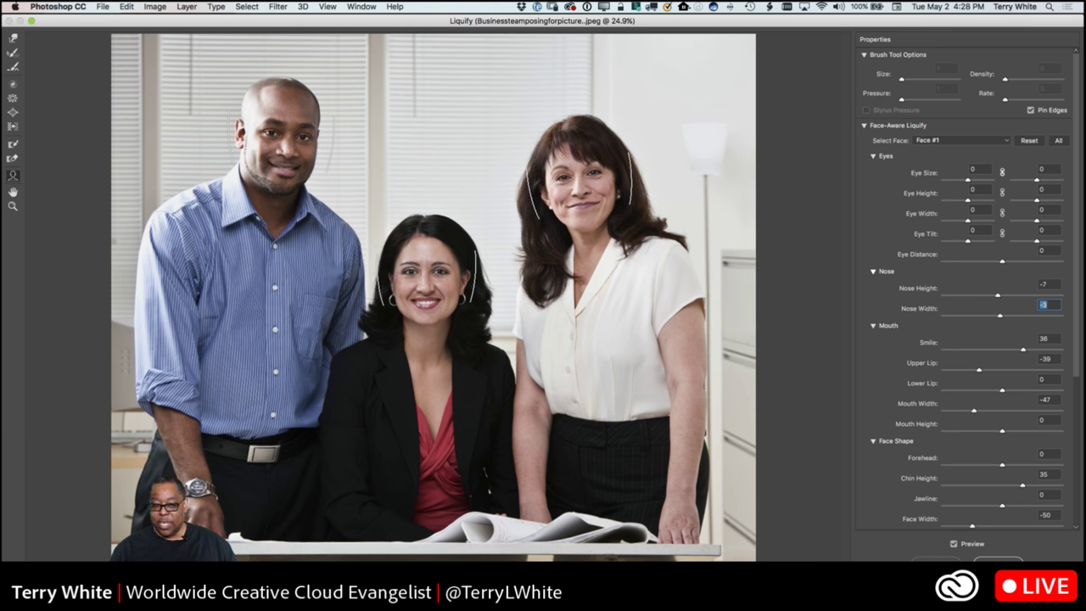
pyautogui.press('o')
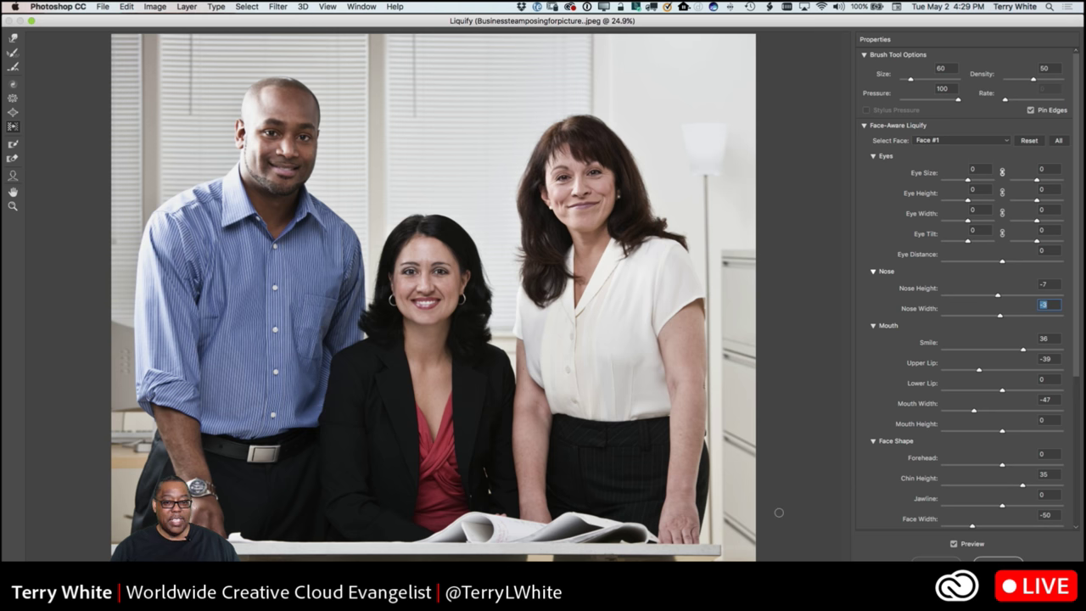
pyautogui.click(998, 560)
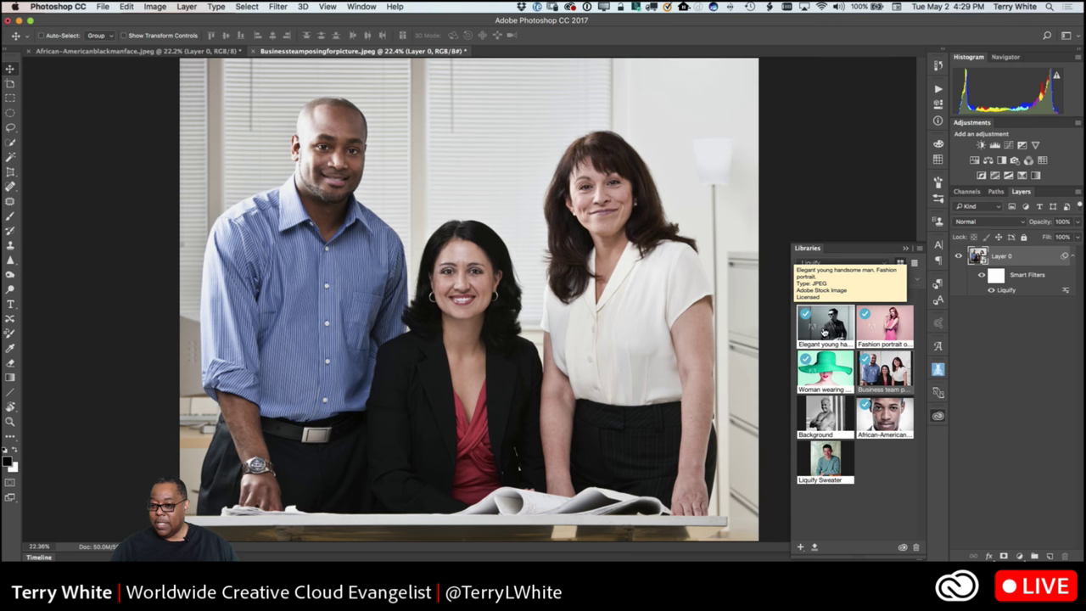
# - Open the portraits of the man in sunglasses and the woman in the pink dress from the Liquify library
pyautogui.doubleClick(823, 332)
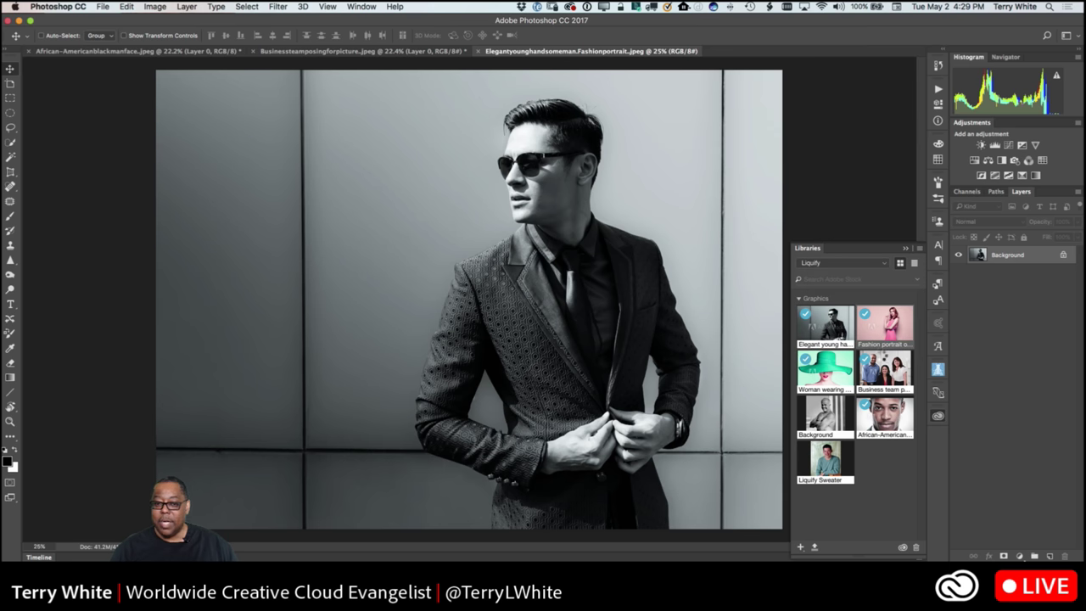
pyautogui.doubleClick(885, 331)
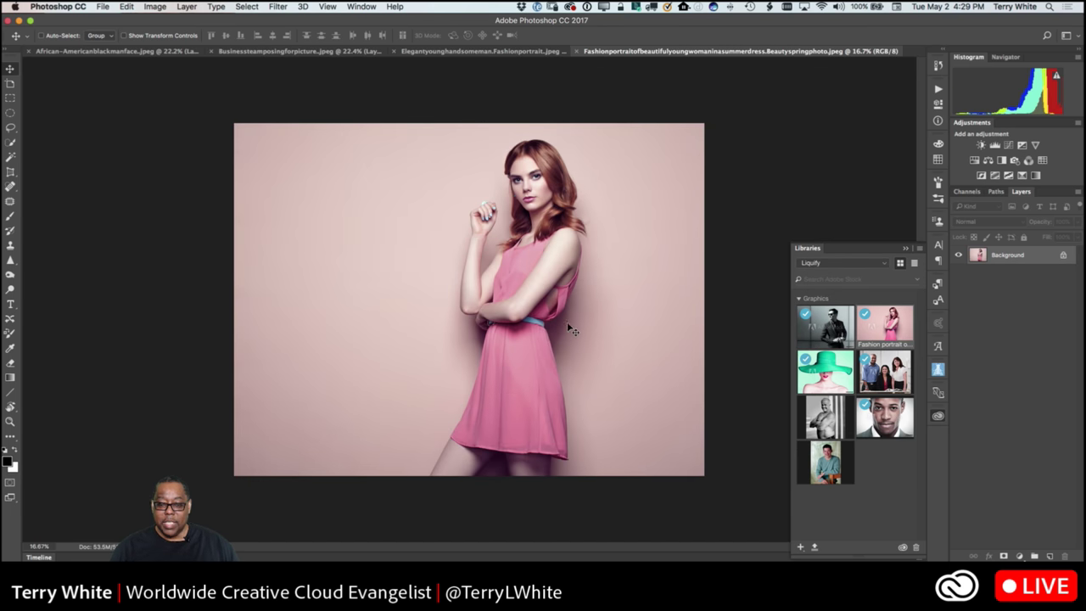
pyautogui.press('z')
pyautogui.moveTo(566, 322); pyautogui.dragTo(573, 377)
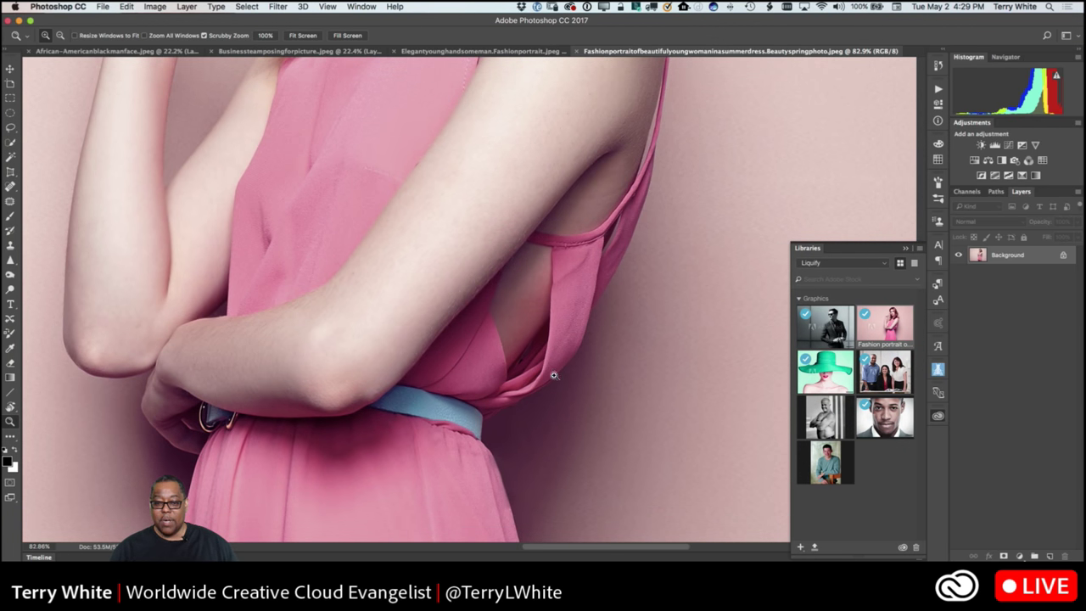
# - Convert the pink-dress portrait's layer for Smart Filters and open it in Liquify
pyautogui.click(277, 6)
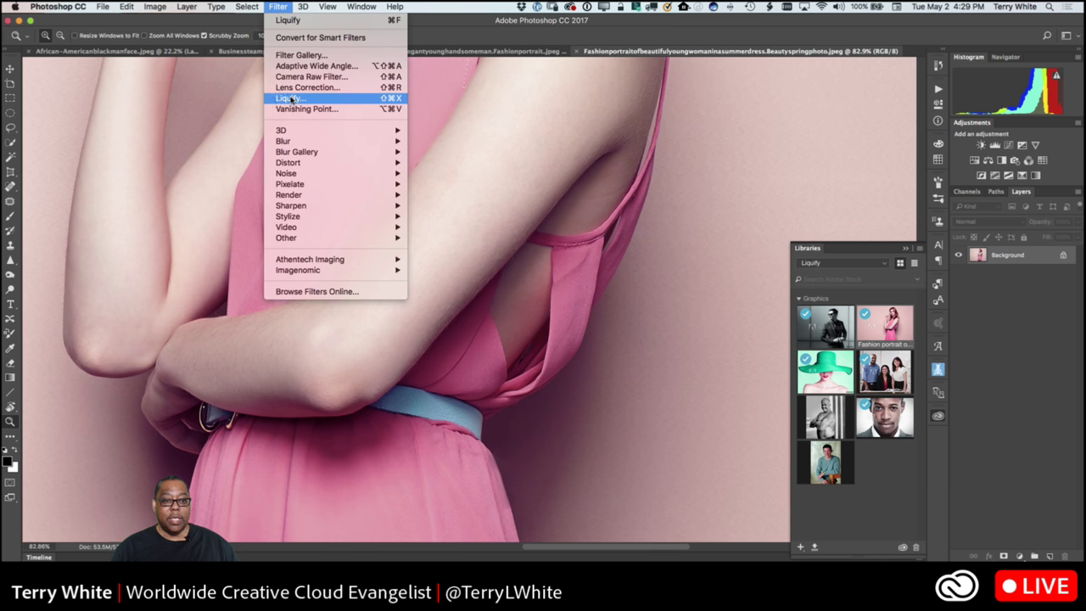
pyautogui.click(304, 38)
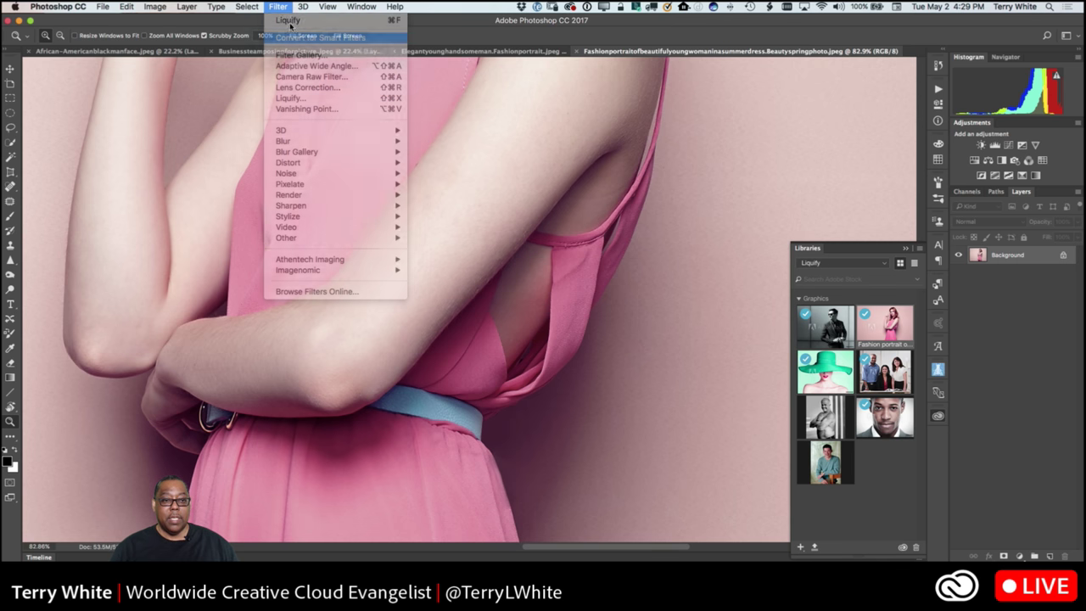
pyautogui.click(280, 7)
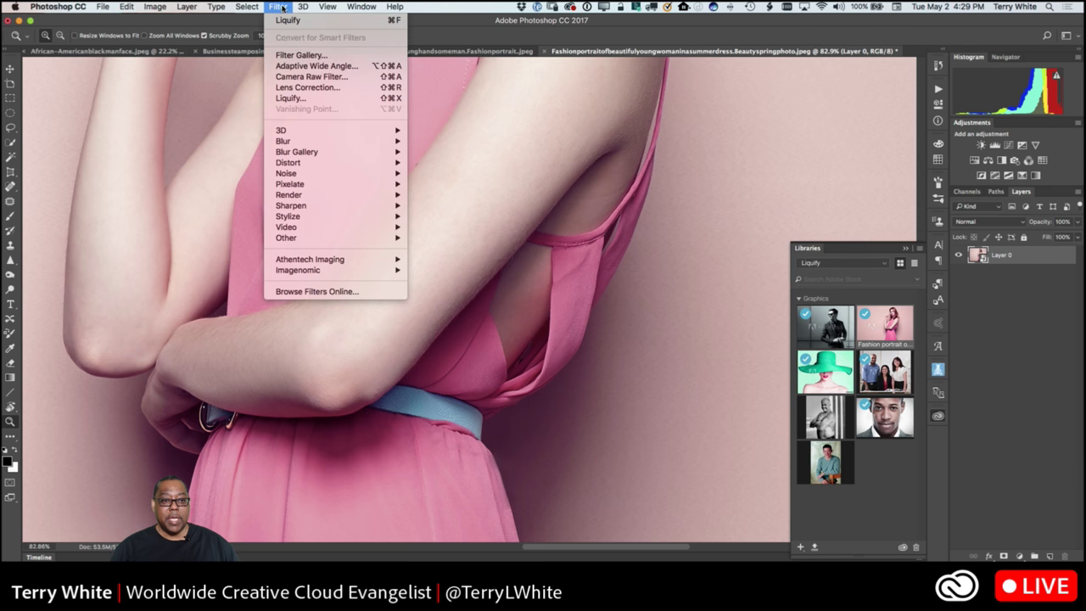
pyautogui.click(287, 98)
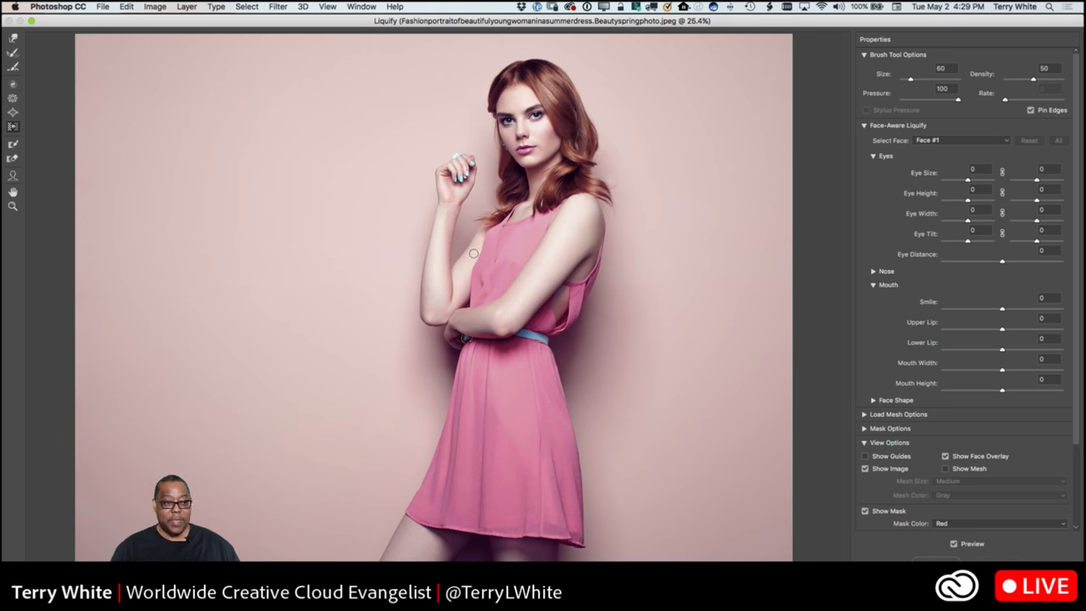
# - Push in the sagging dress fabric under the woman's arm with the Forward Warp tool, reducing the brush size to 250
pyautogui.click(13, 40)
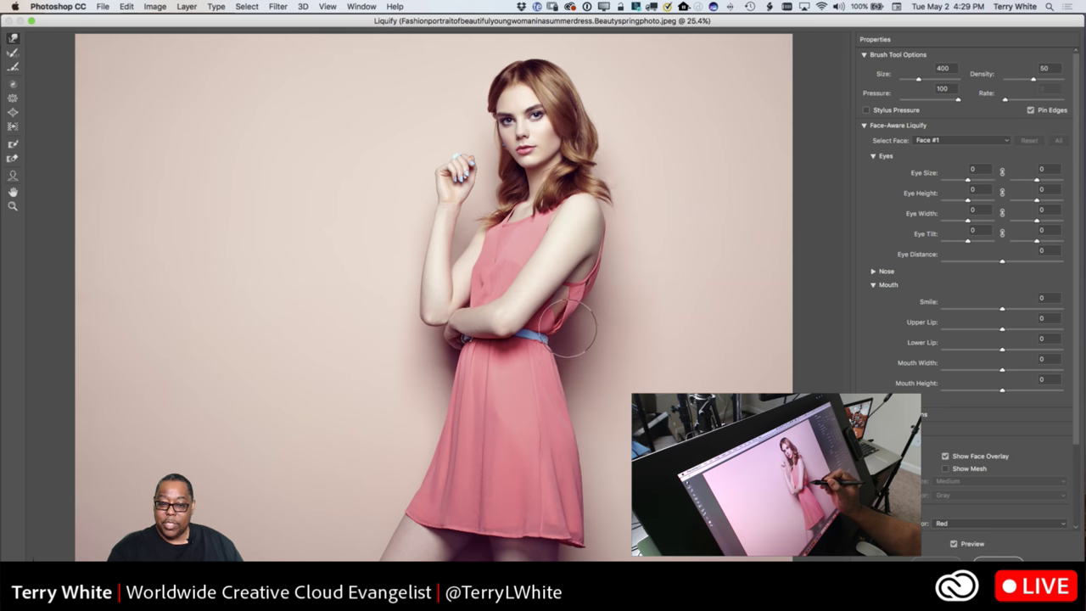
pyautogui.press('[')
pyautogui.press('[')
pyautogui.press('[')
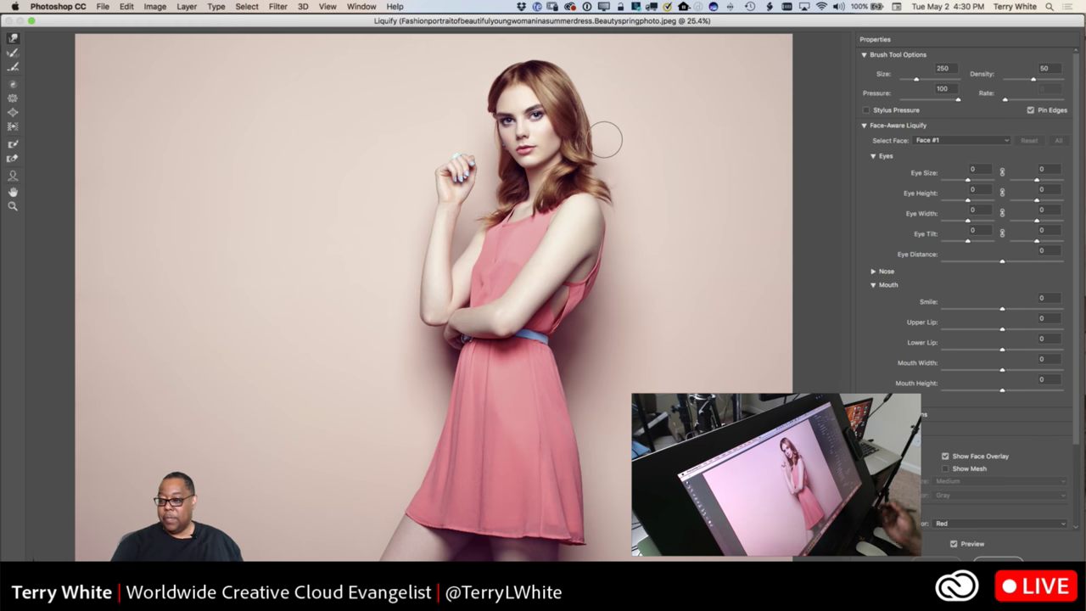
# - Compare the dress retouch with the original through the preview and apply the Liquify filter
pyautogui.click(954, 544)
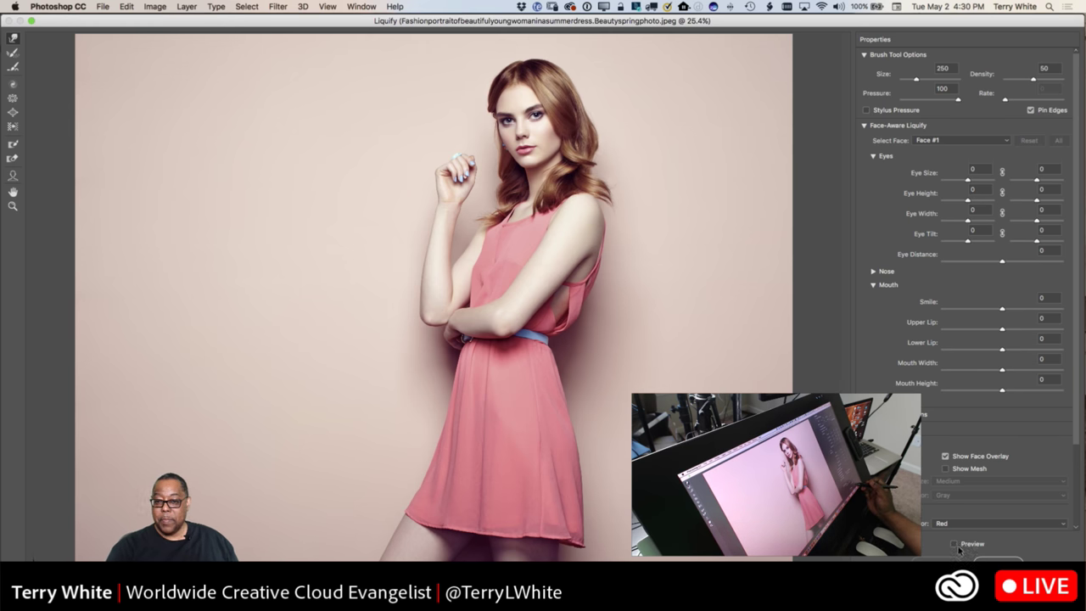
pyautogui.click(956, 545)
pyautogui.click(956, 545)
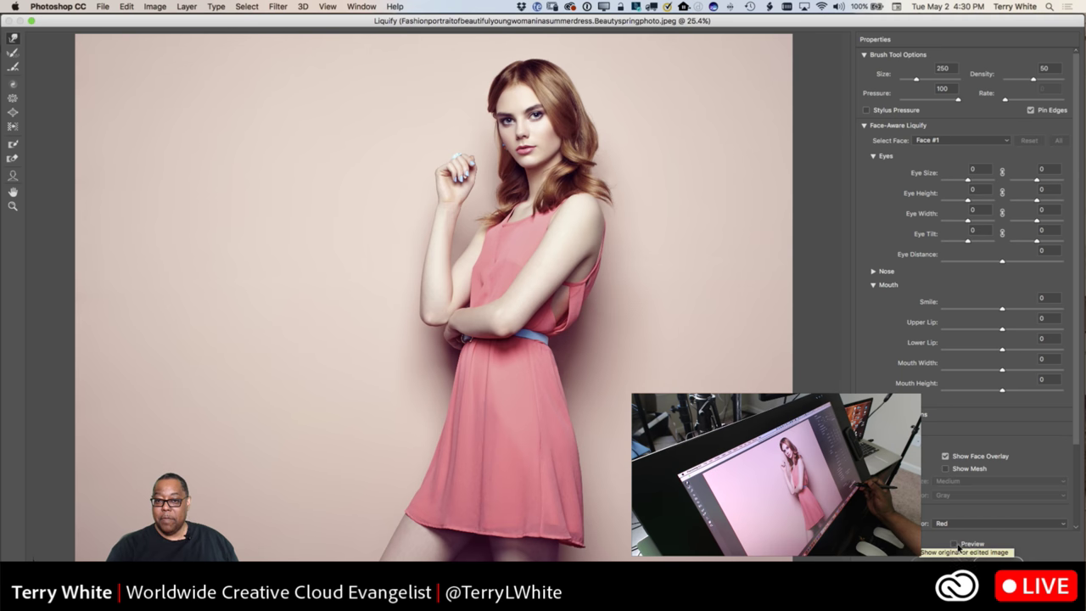
pyautogui.click(955, 545)
pyautogui.click(955, 544)
pyautogui.click(955, 545)
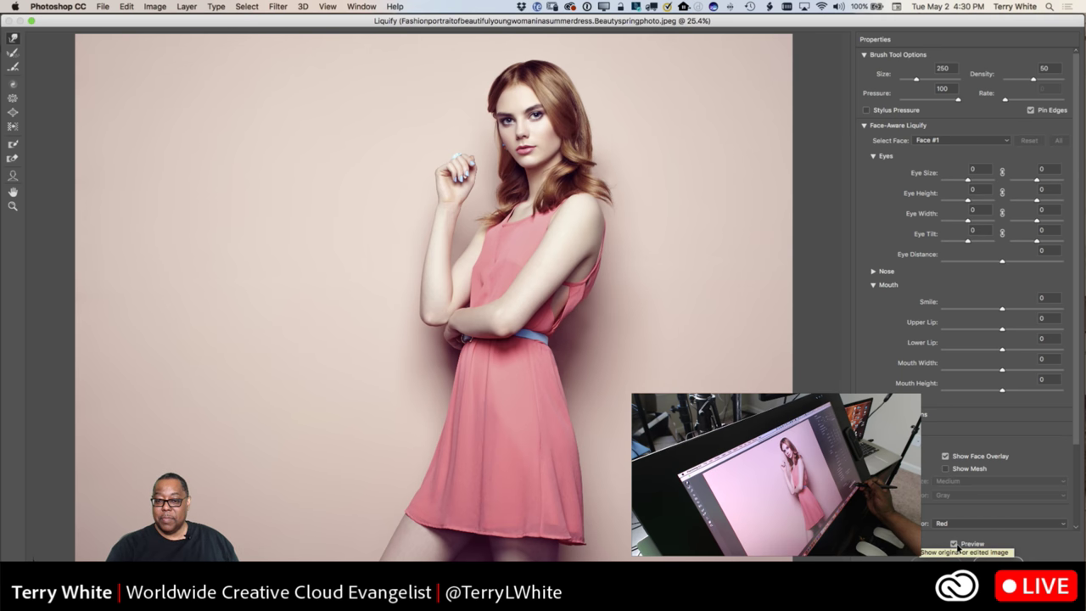
pyautogui.click(955, 545)
pyautogui.click(955, 544)
pyautogui.click(955, 545)
pyautogui.click(956, 544)
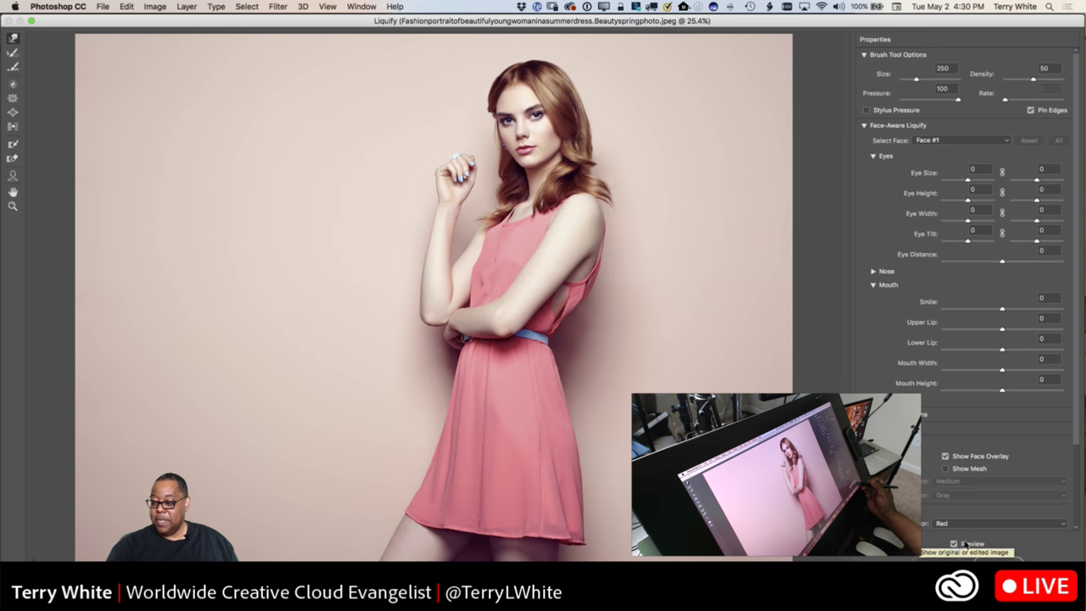
pyautogui.click(1048, 544)
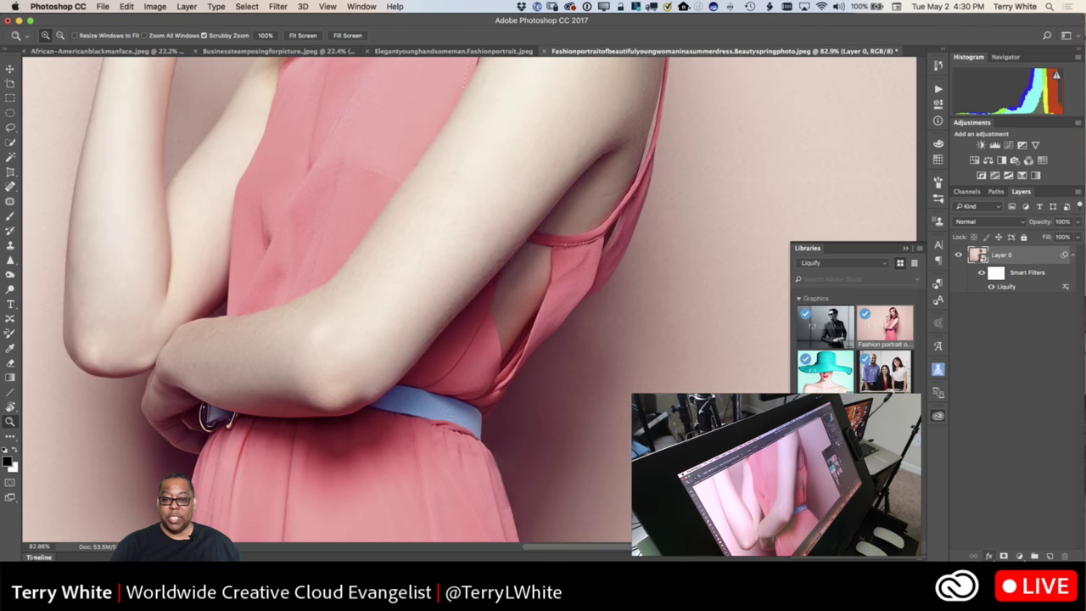
# - Switch to the portrait of the man in sunglasses and open its Background layer in Liquify
pyautogui.hotkey('ctrl', 'shift', 'Tab')
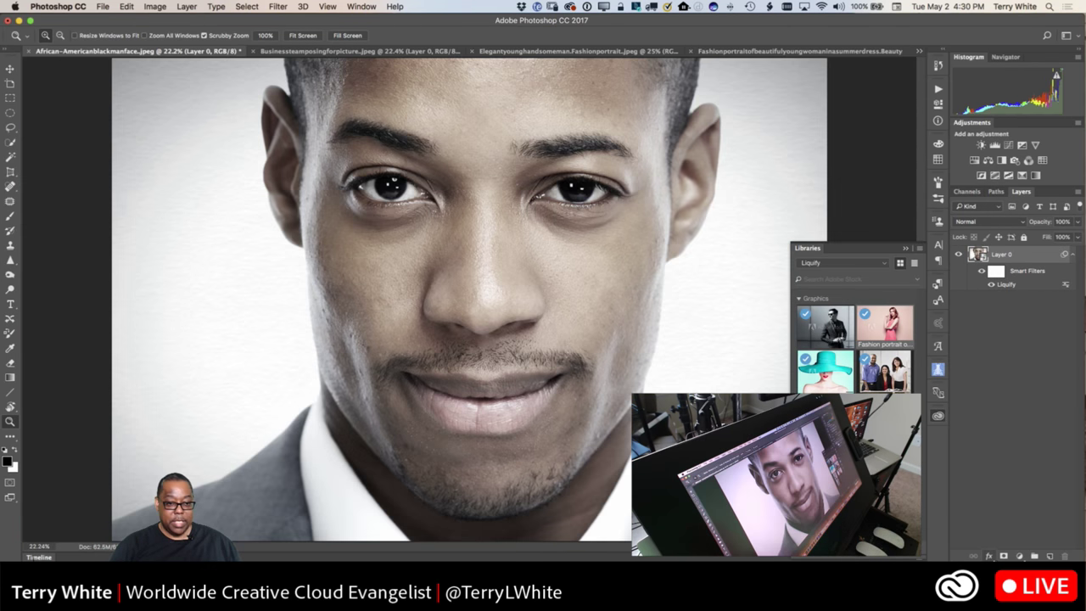
pyautogui.hotkey('ctrl', 'shift', 'Tab')
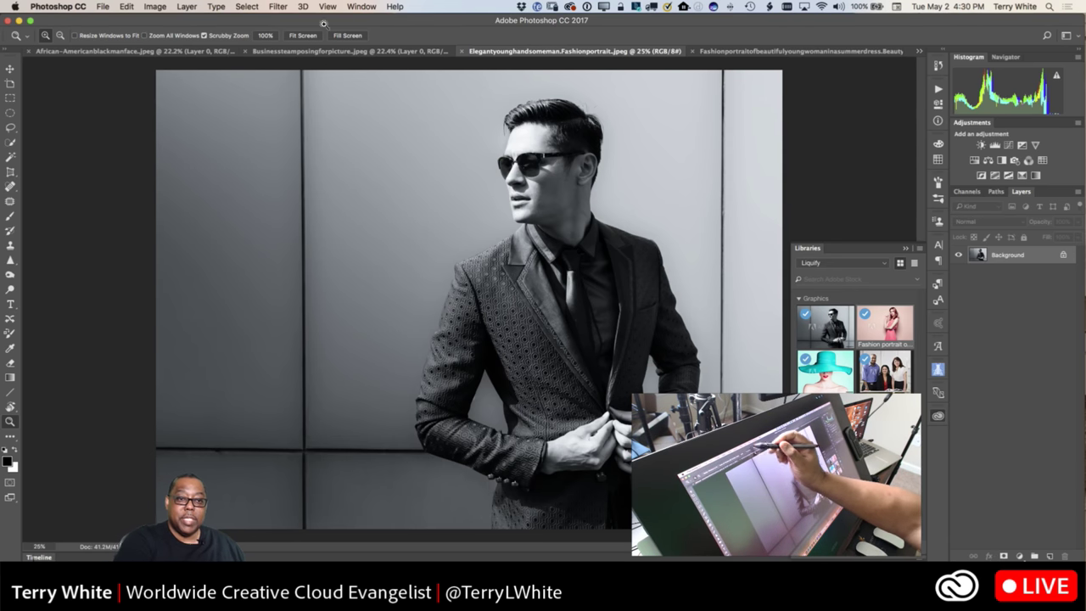
pyautogui.click(278, 6)
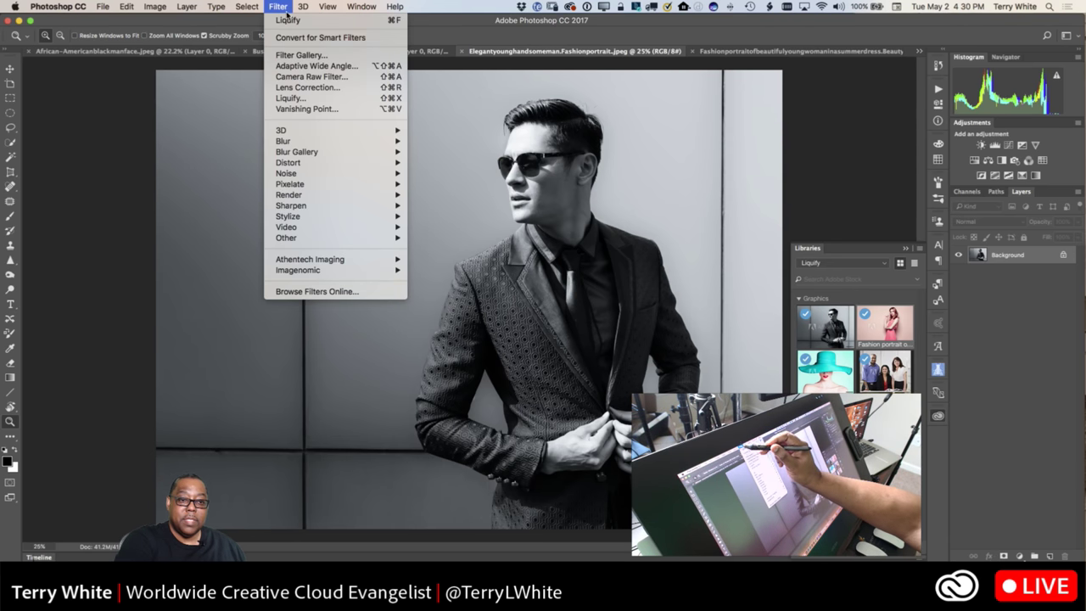
pyautogui.click(290, 97)
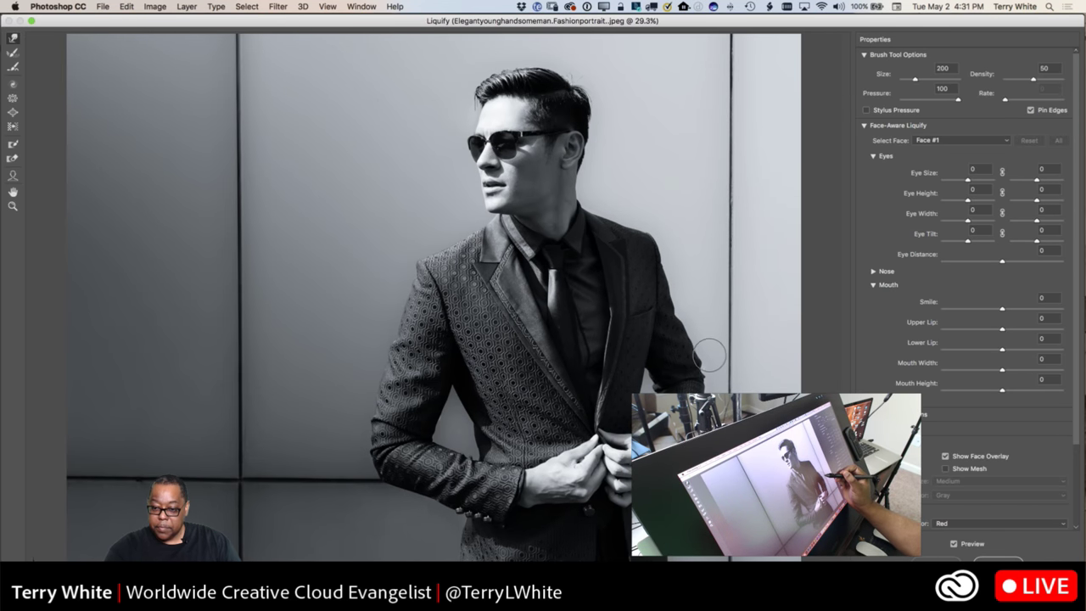
# - Smooth the outline of the man's suit jacket with the Forward Warp tool, reducing the brush size to 150
pyautogui.press('[')
pyautogui.press('[')
pyautogui.press('[')
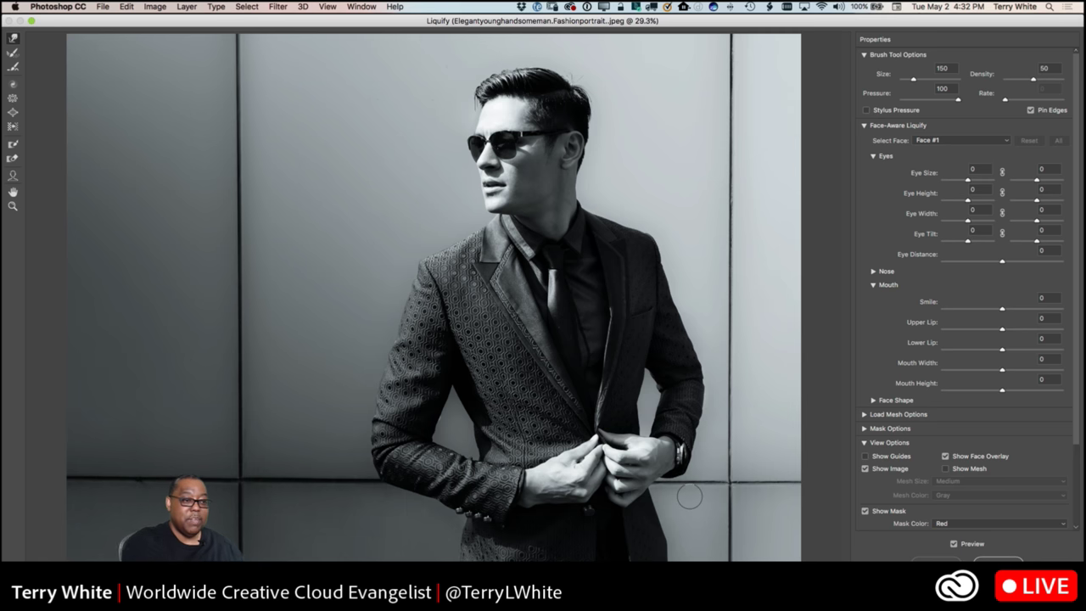
# - Freeze the horizontal wall seam beside the man's watch hand with a size 35 brush, and return to Forward Warp at size 80
pyautogui.click(16, 146)
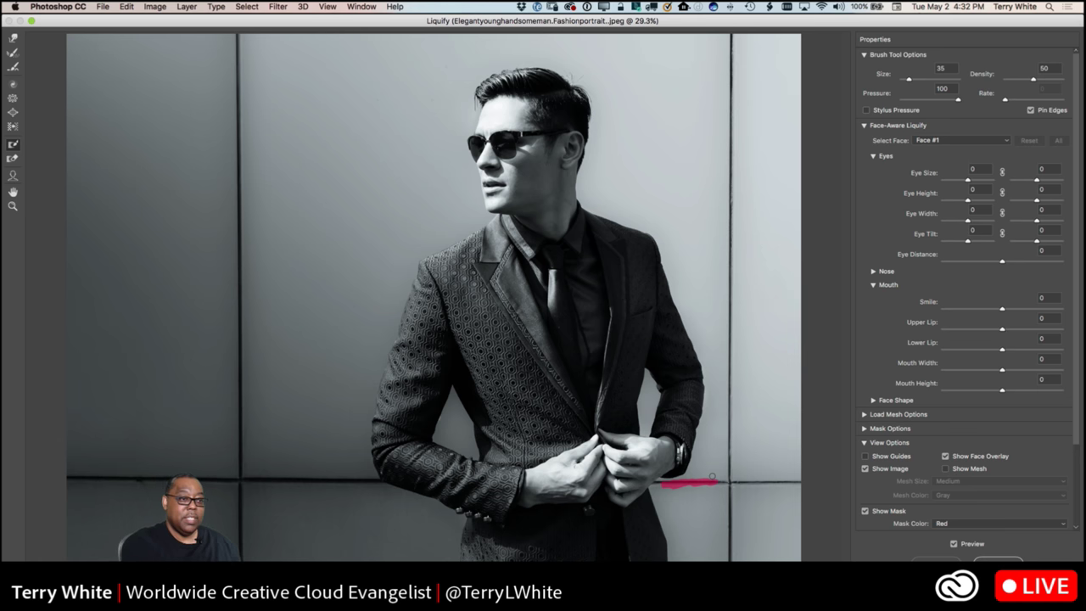
pyautogui.click(14, 39)
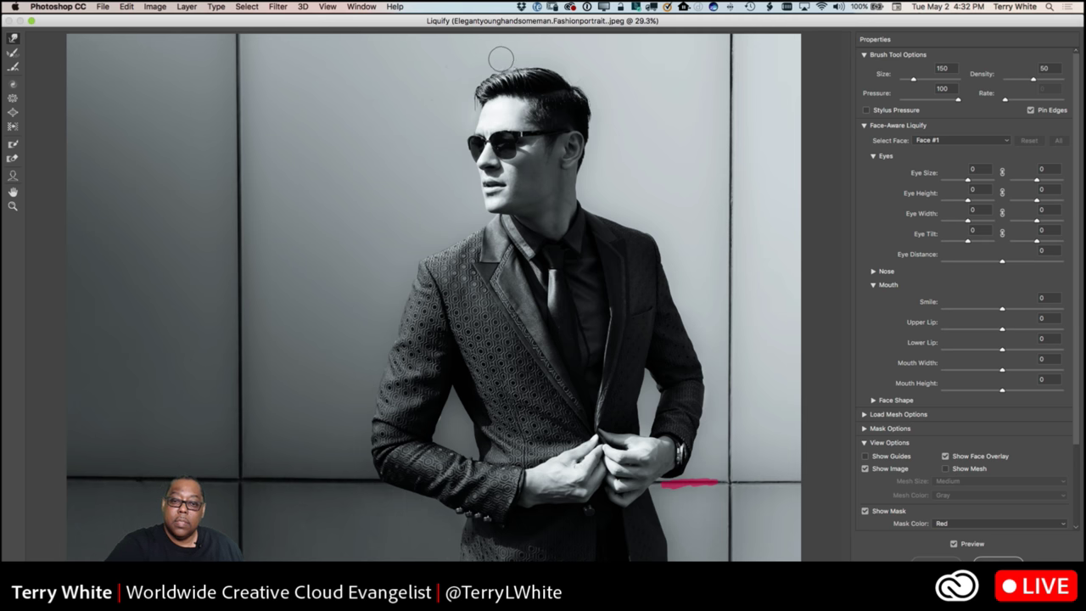
pyautogui.press('[')
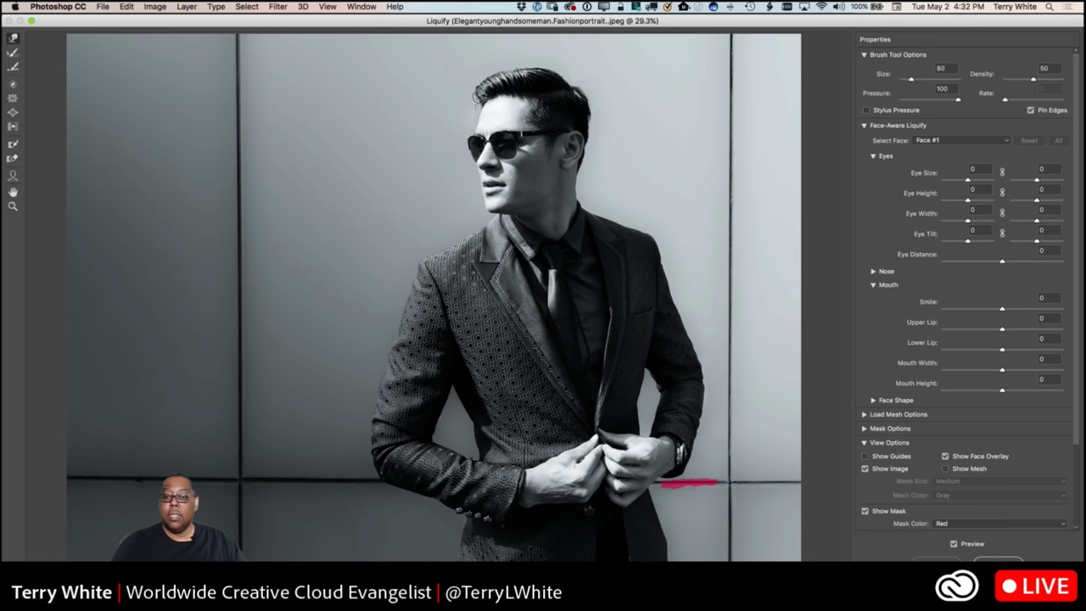
# - Compare the suit retouch with the original through the preview and apply the Liquify filter
pyautogui.click(953, 544)
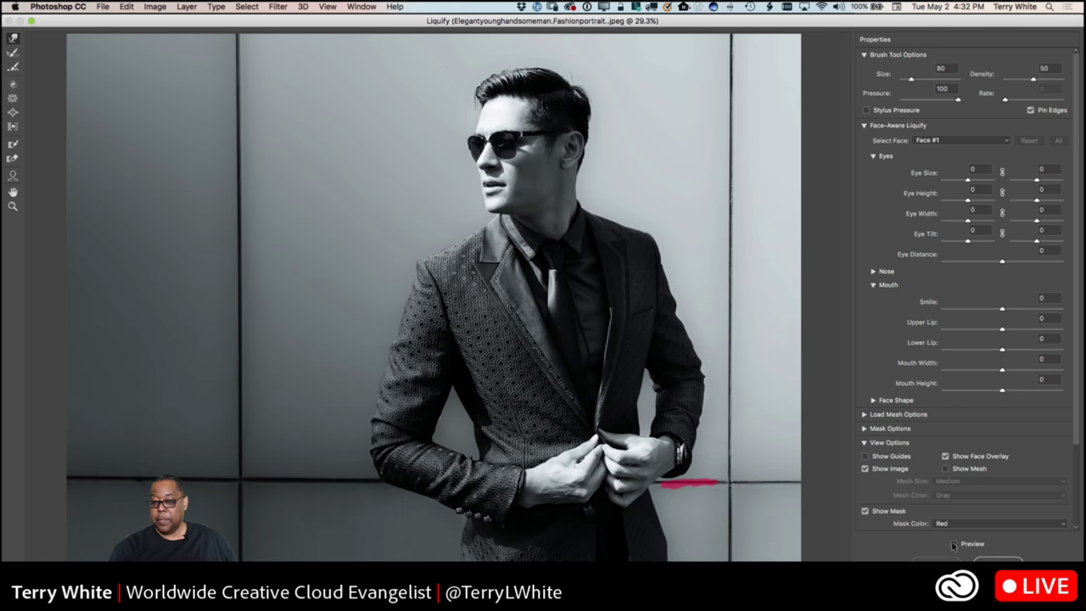
pyautogui.click(953, 544)
pyautogui.click(953, 544)
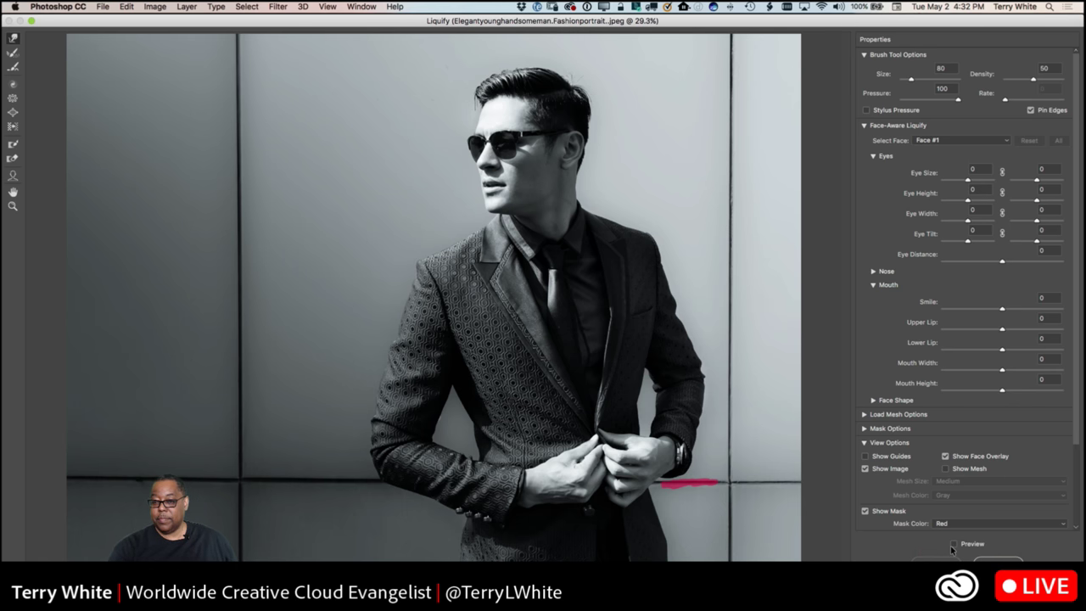
pyautogui.click(953, 544)
pyautogui.click(952, 544)
pyautogui.click(953, 544)
pyautogui.click(952, 544)
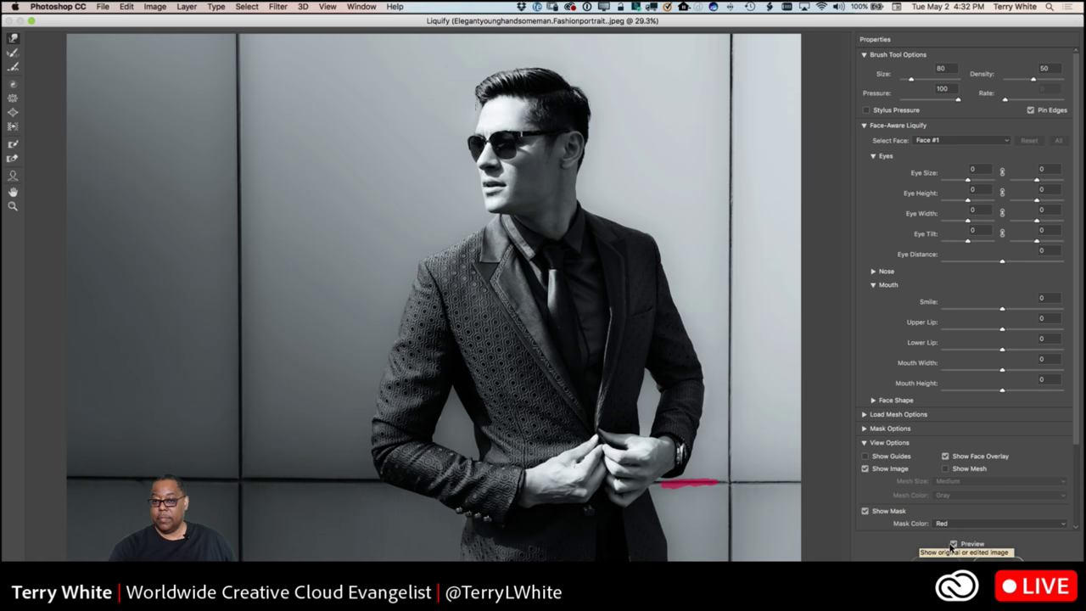
pyautogui.click(952, 544)
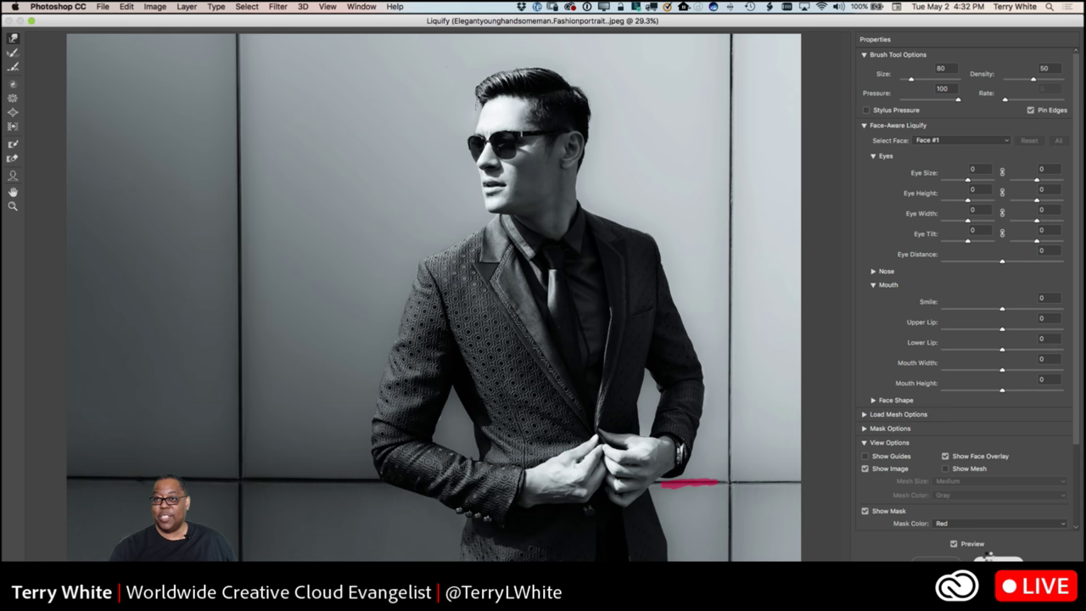
pyautogui.click(989, 557)
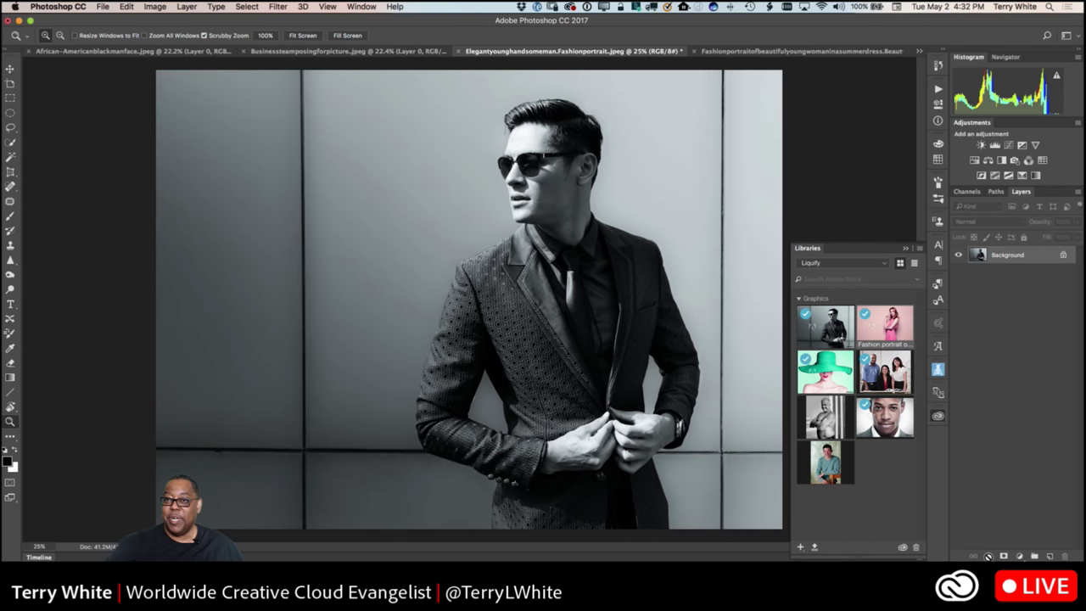